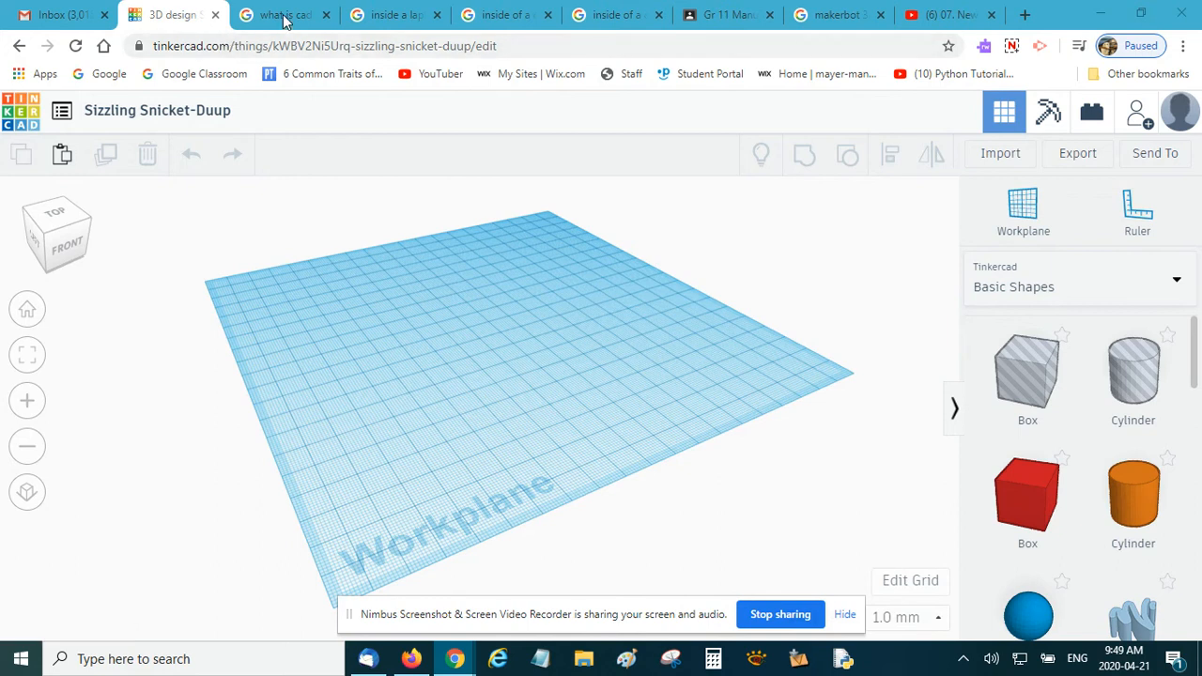
Step: Switch to the "what is cad software definition" search and read the computer-aided design definition in the web results
scroll(393, 201, up, 3)
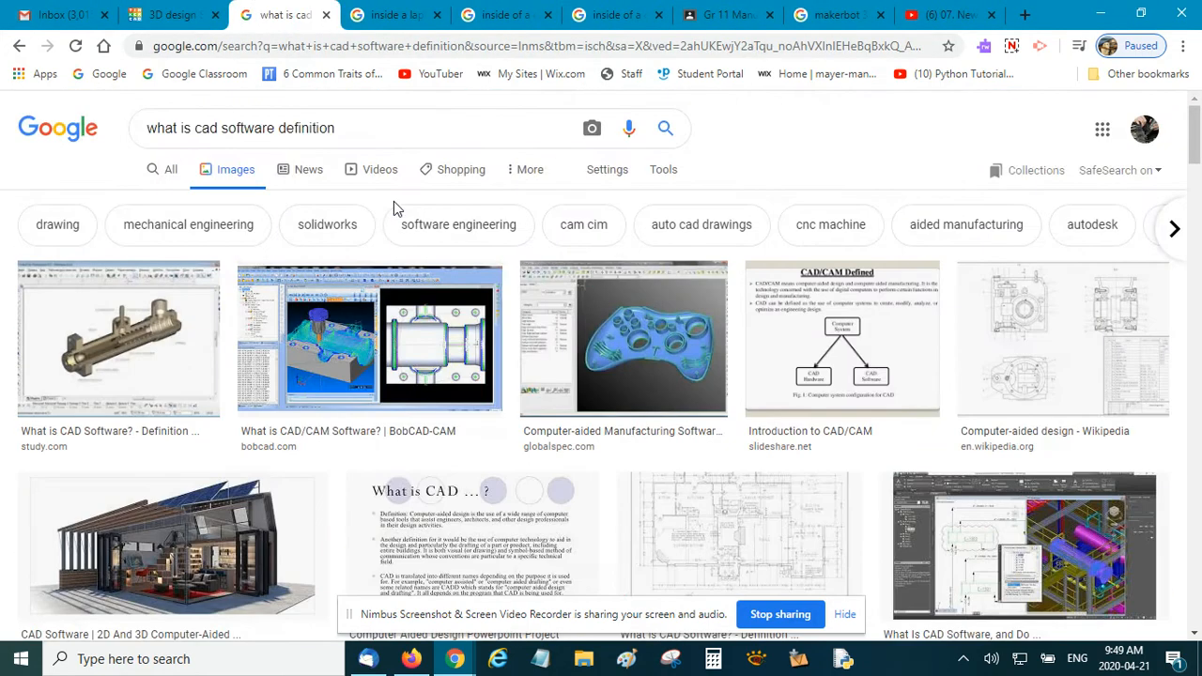
drag(219, 127, 207, 127)
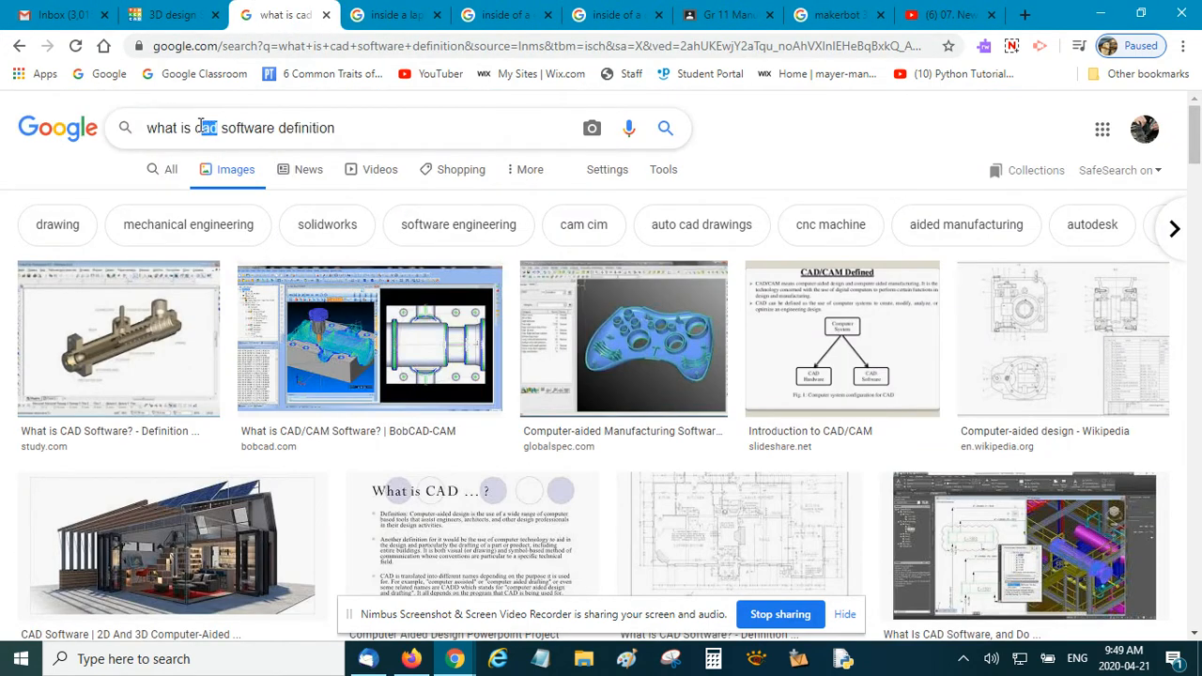
click(170, 170)
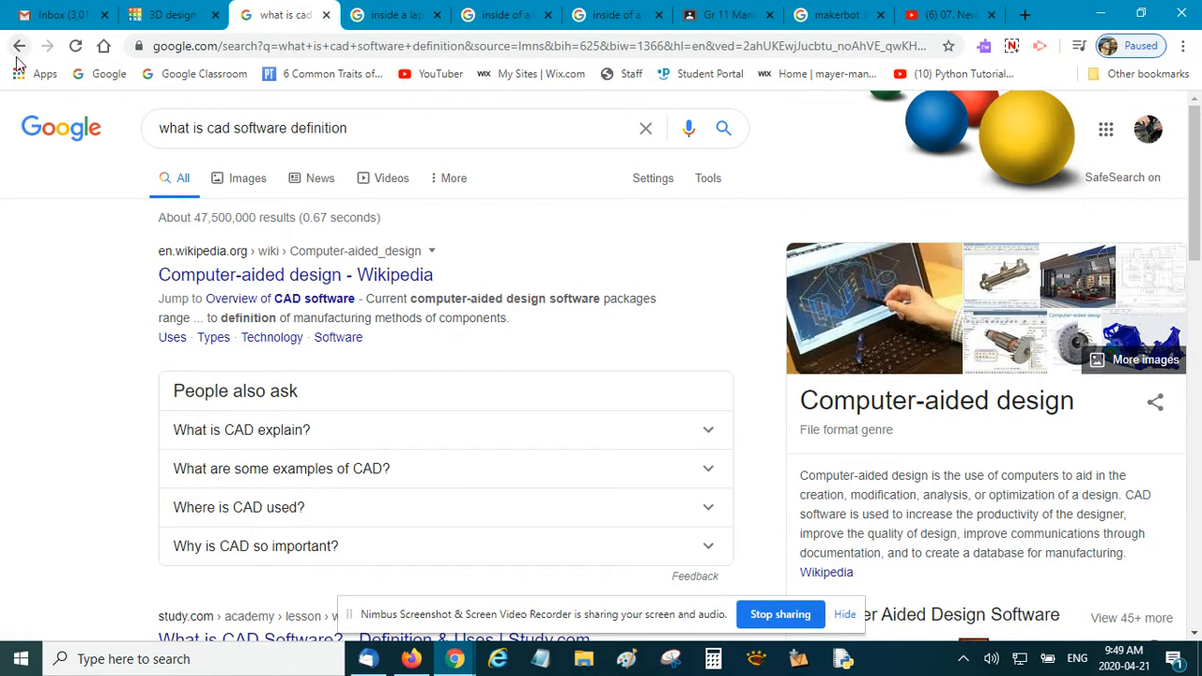
Step: Browse the image results for CAD software and enlarge the 3D CAD Modeling image from PTC
click(248, 178)
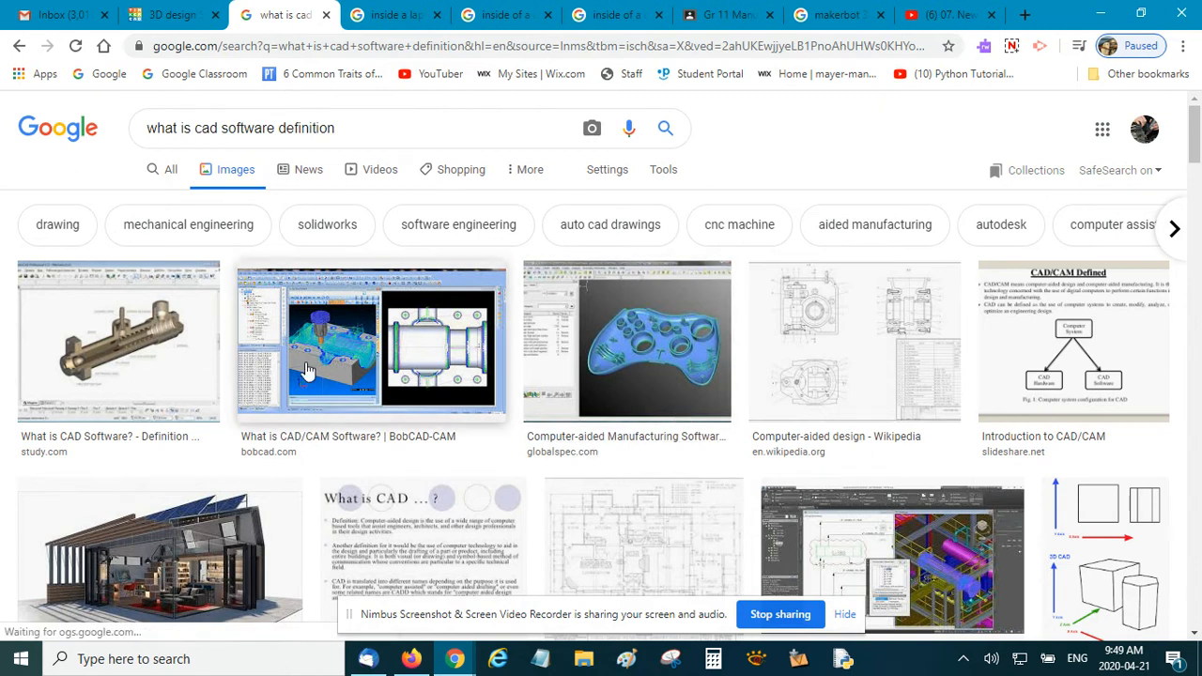
scroll(166, 536, down, 1)
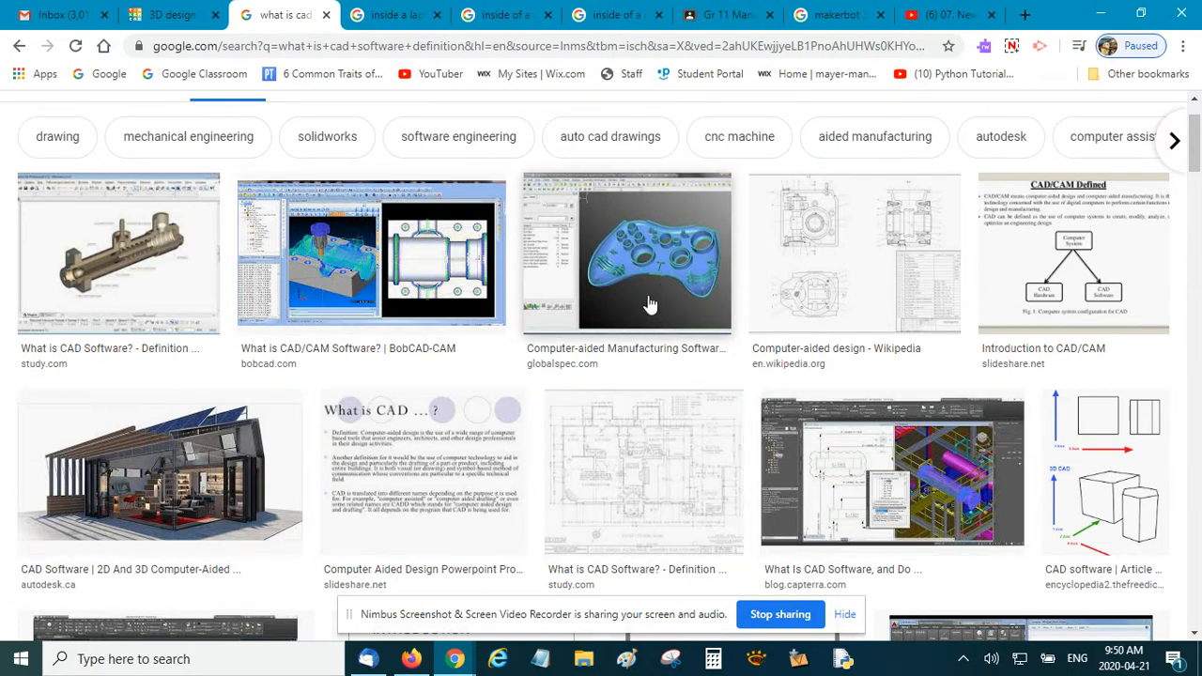
scroll(684, 287, down, 1)
scroll(686, 289, down, 4)
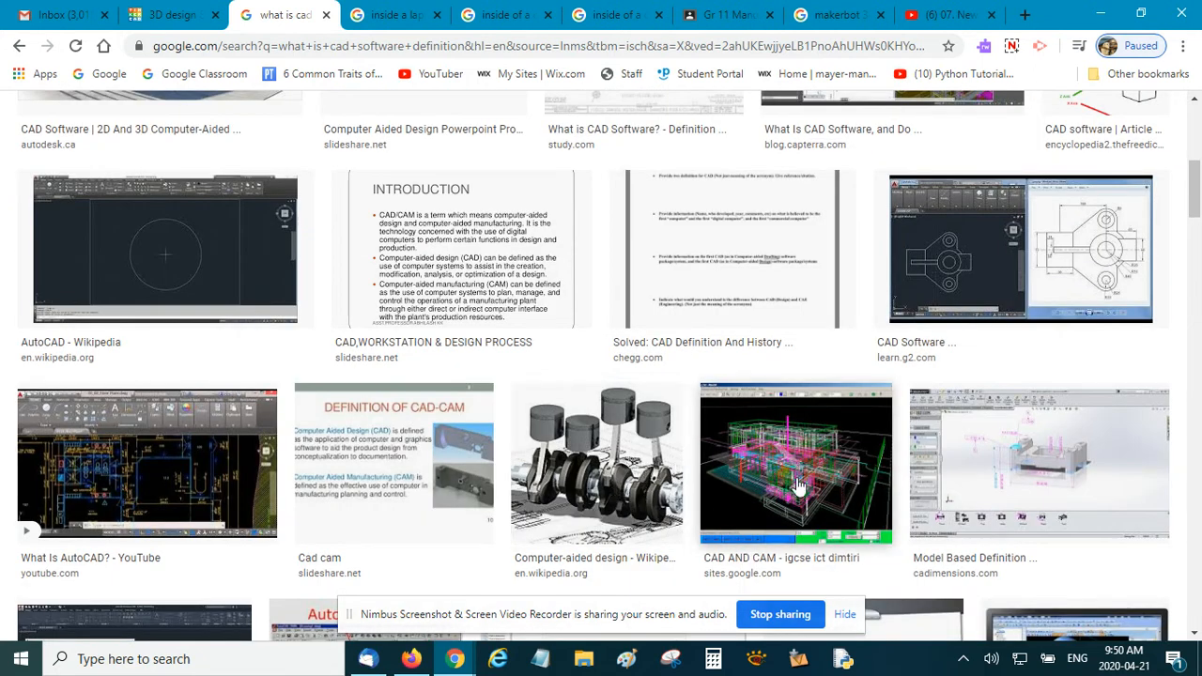
scroll(808, 484, down, 3)
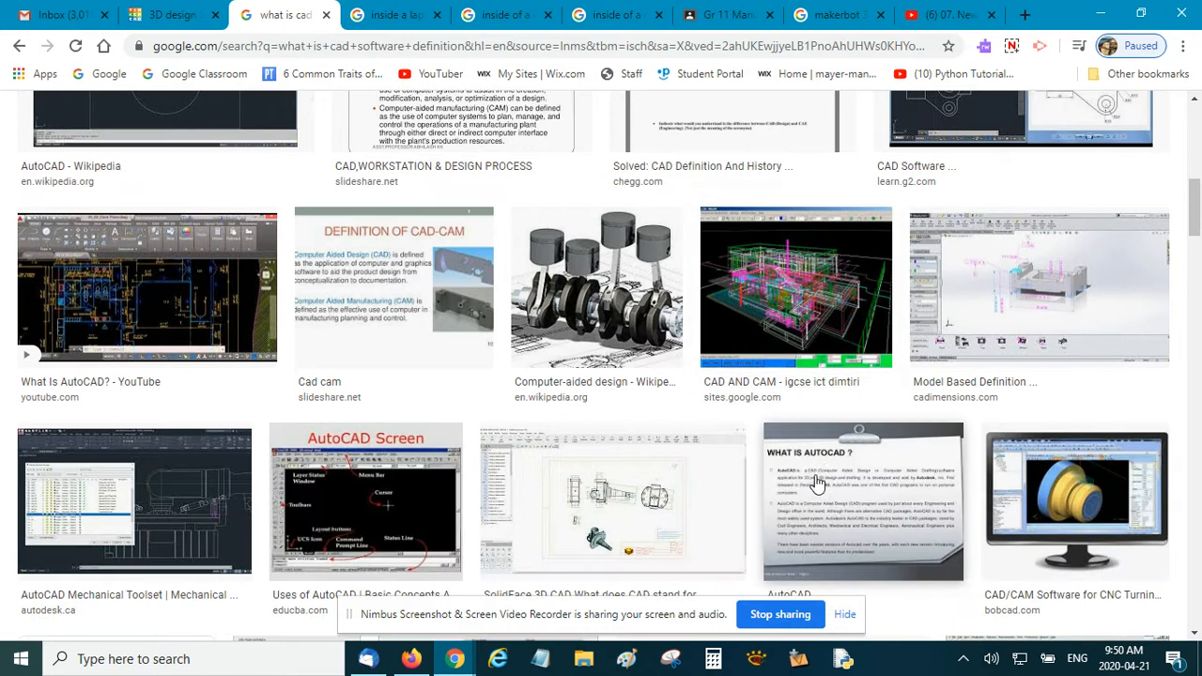
scroll(776, 505, down, 2)
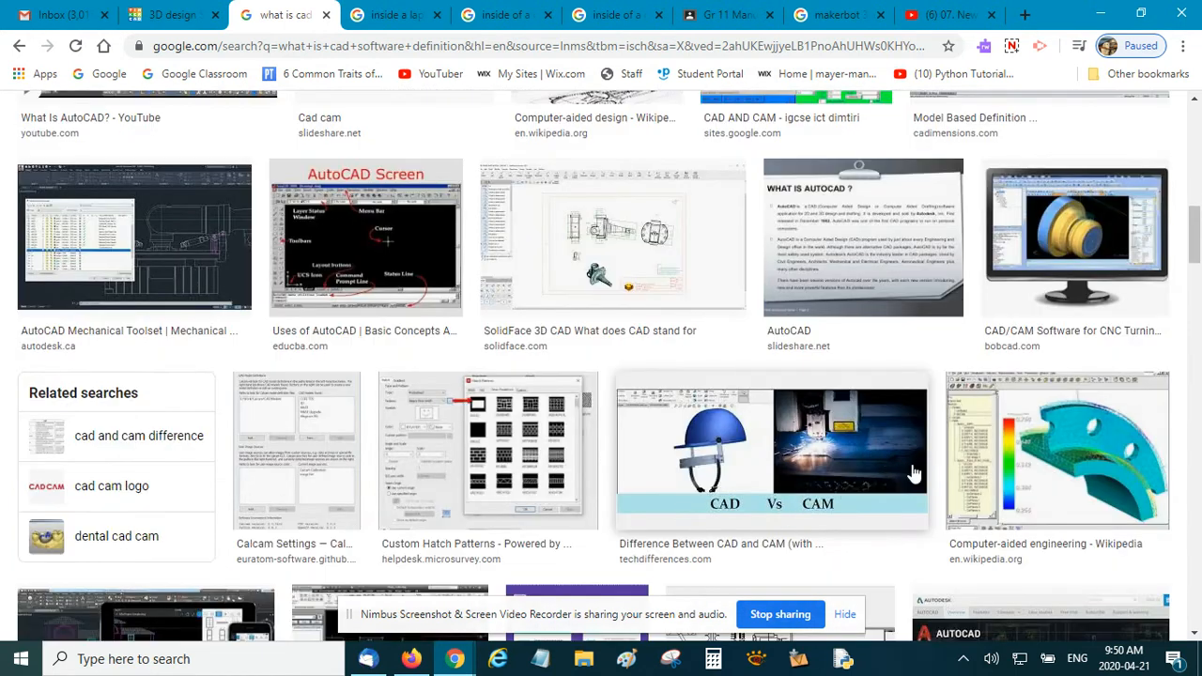
scroll(470, 451, down, 2)
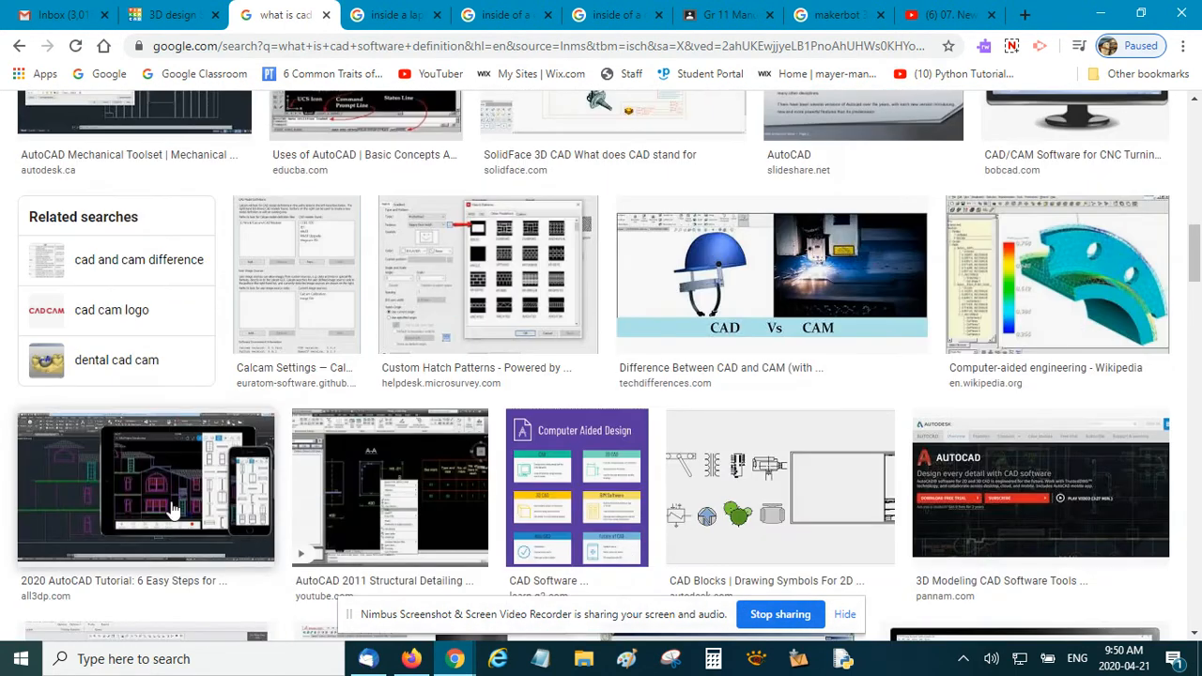
scroll(777, 498, down, 4)
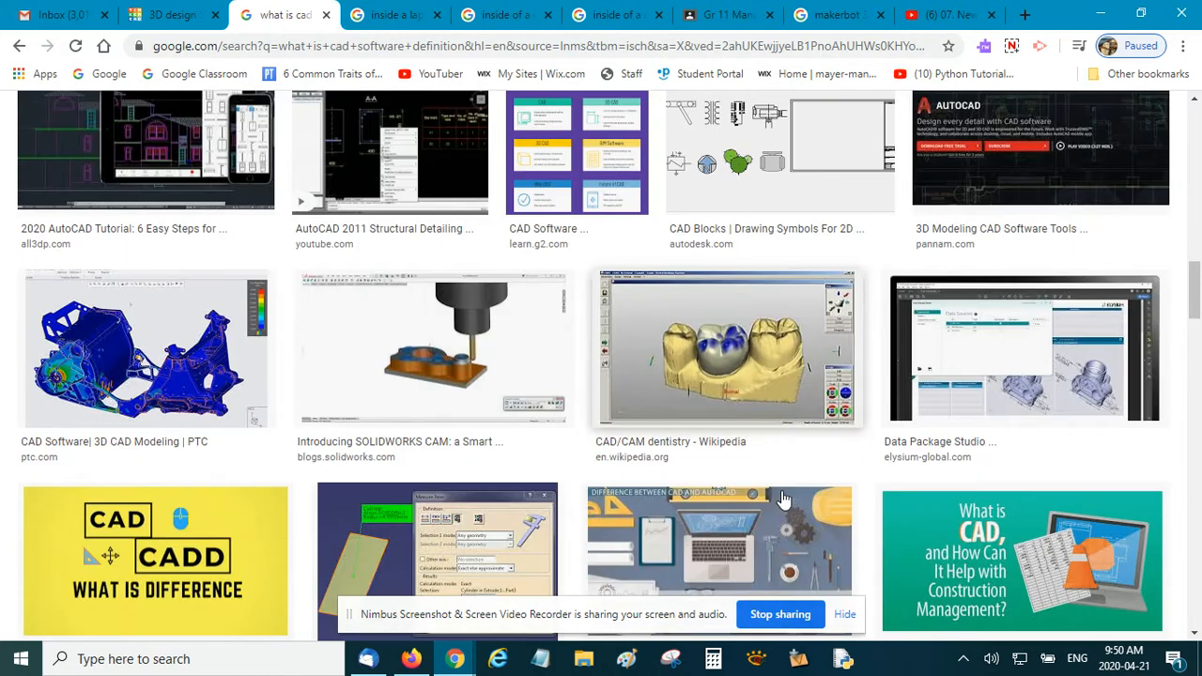
scroll(403, 422, down, 2)
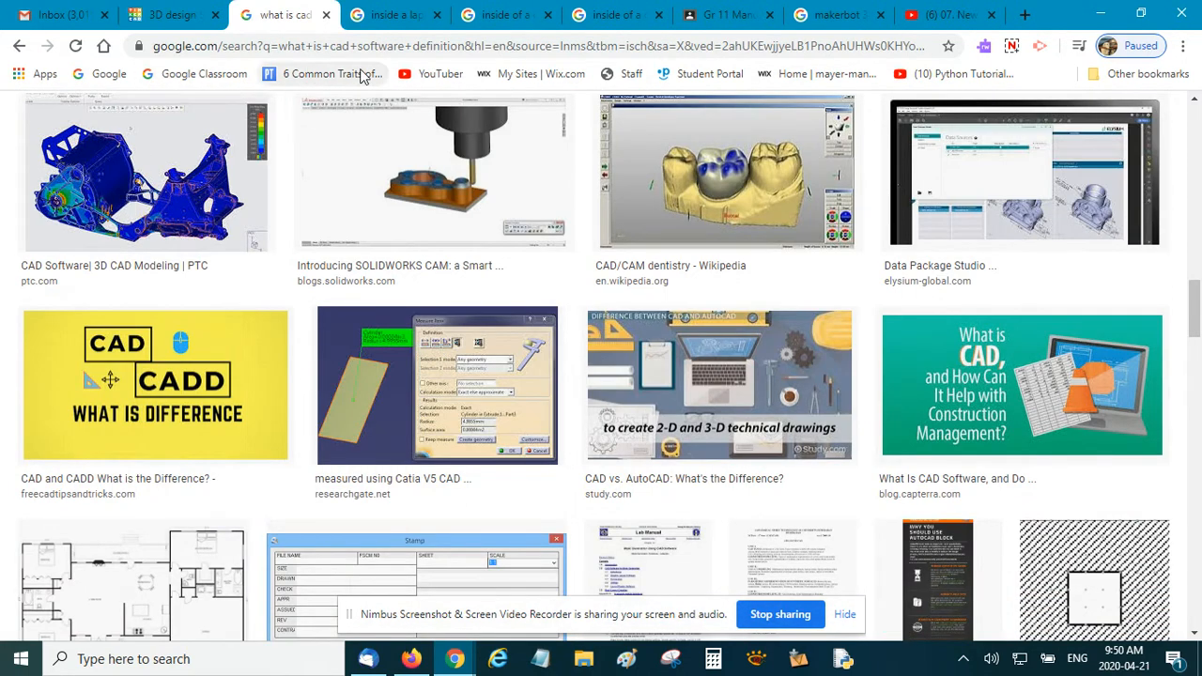
scroll(432, 188, up, 3)
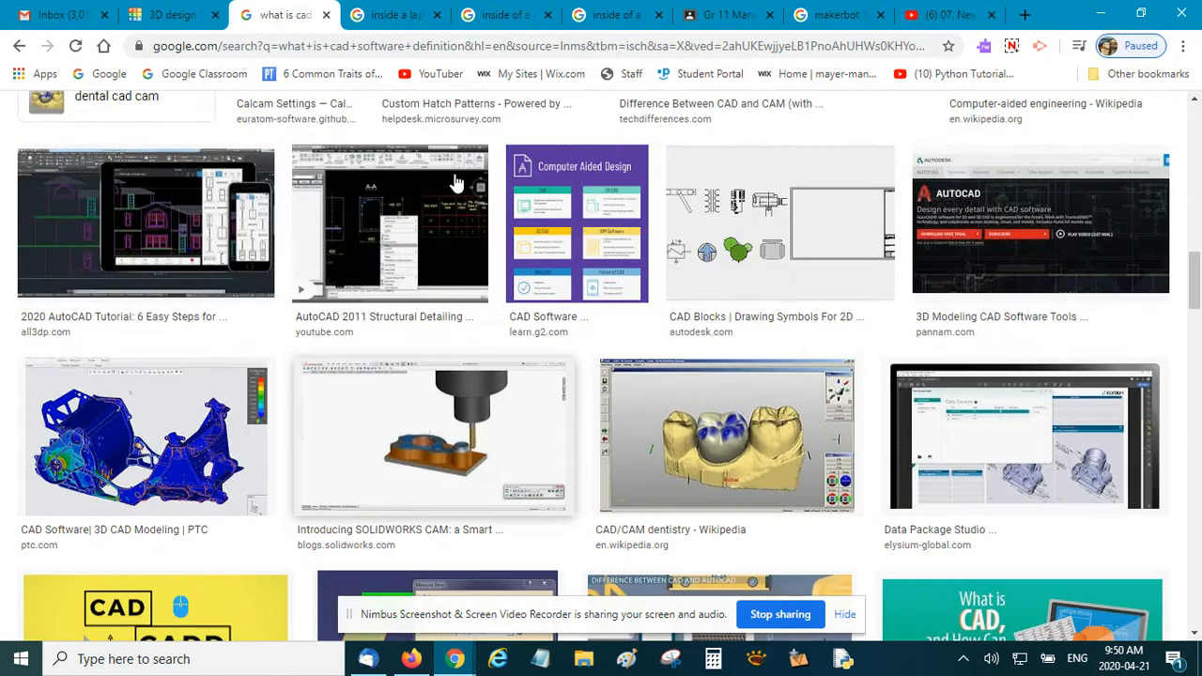
click(127, 464)
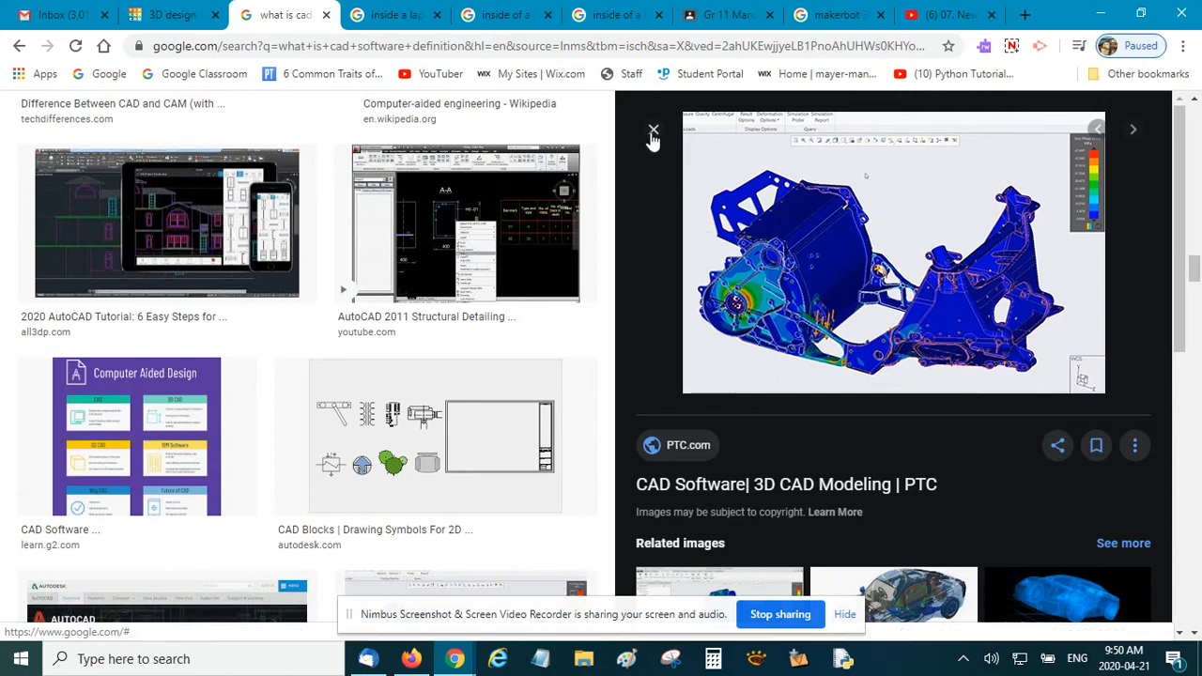
Step: Look through the open image searches for the inside of a laptop, a cell phone and a car
click(413, 17)
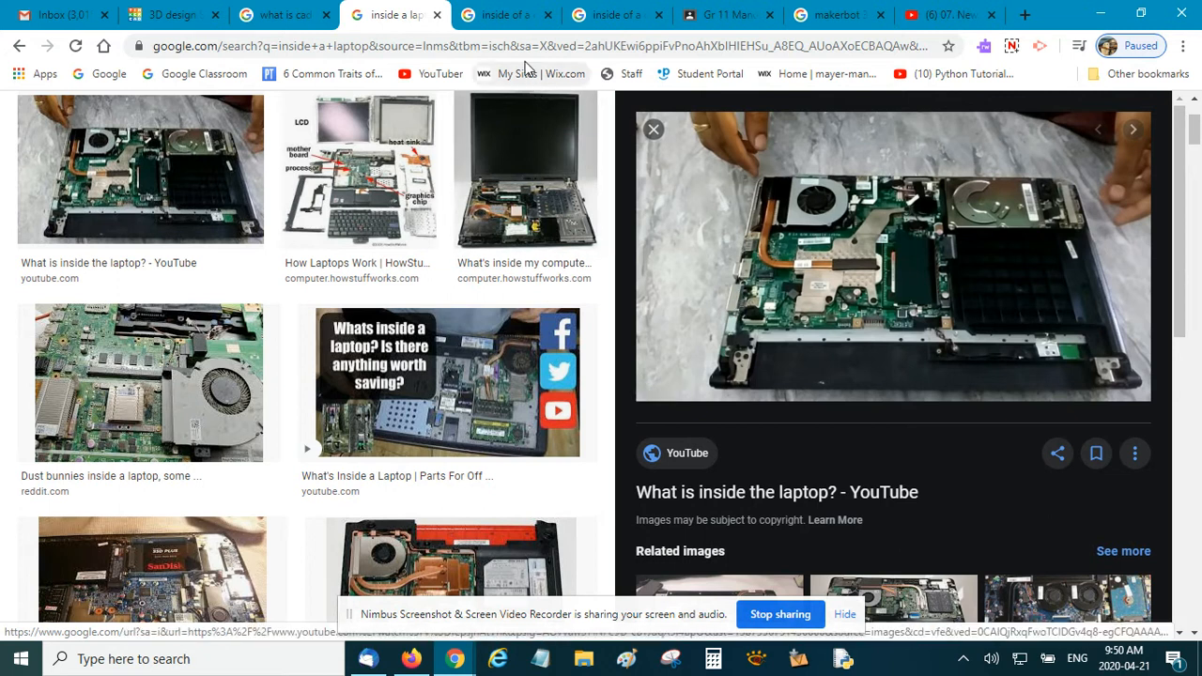
click(513, 17)
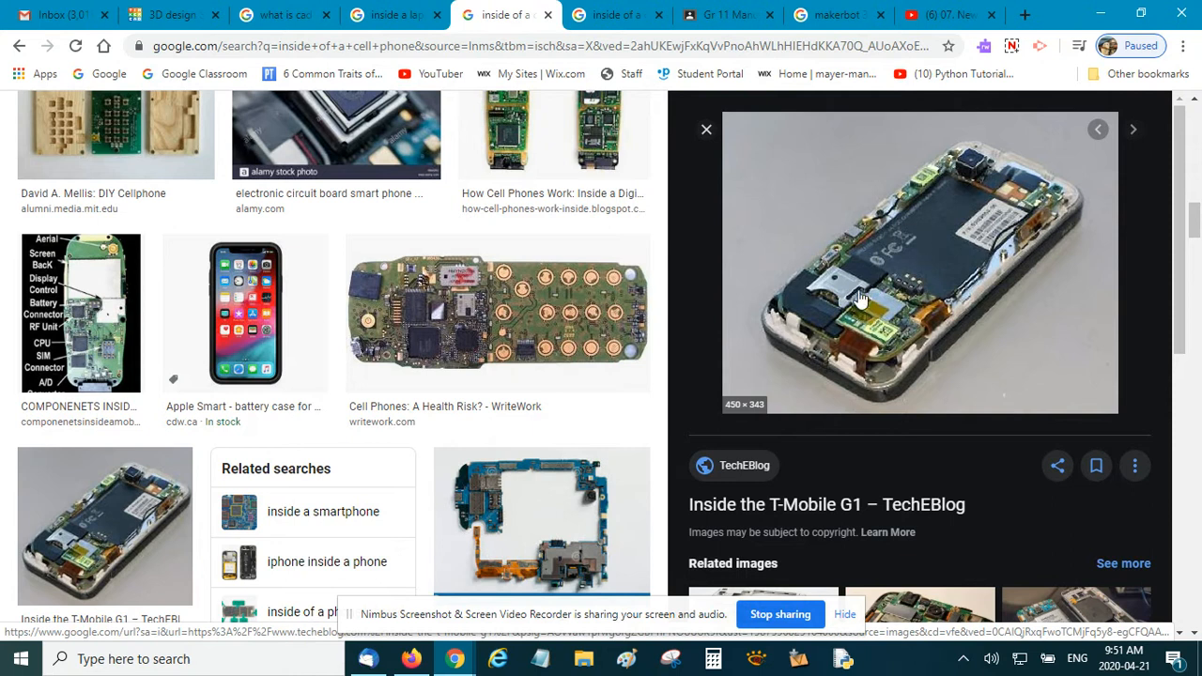
click(620, 16)
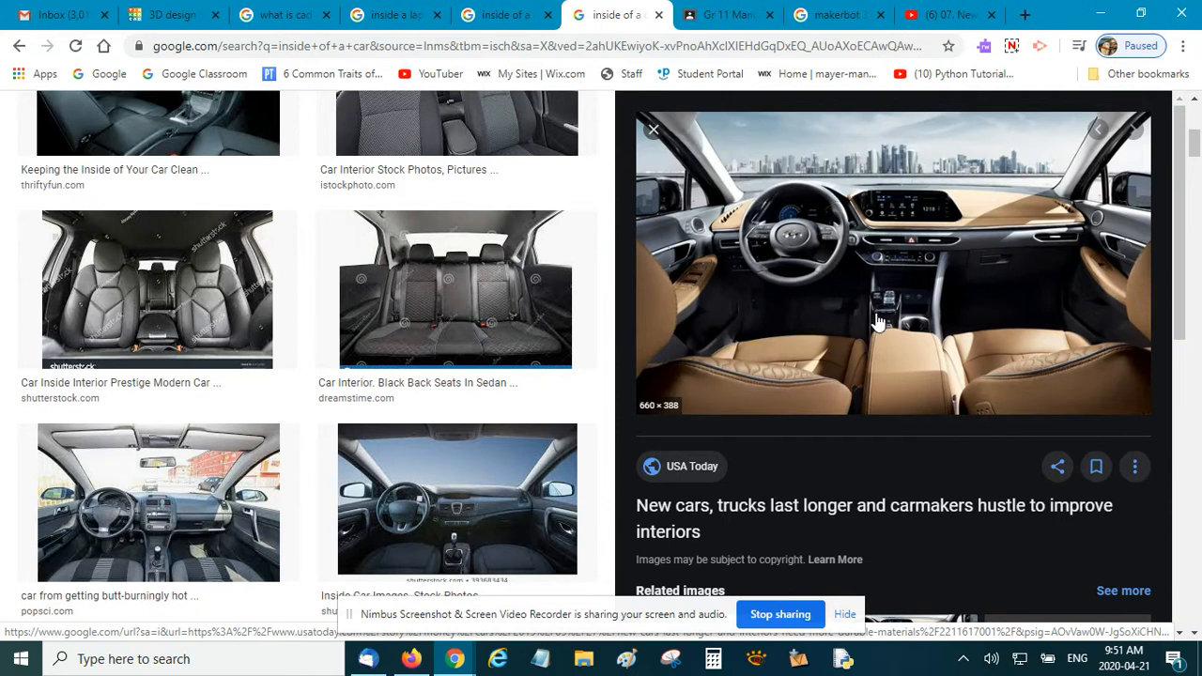
Step: Return to the CAD software definition search and bring up its general web results
click(288, 18)
scroll(734, 332, up, 14)
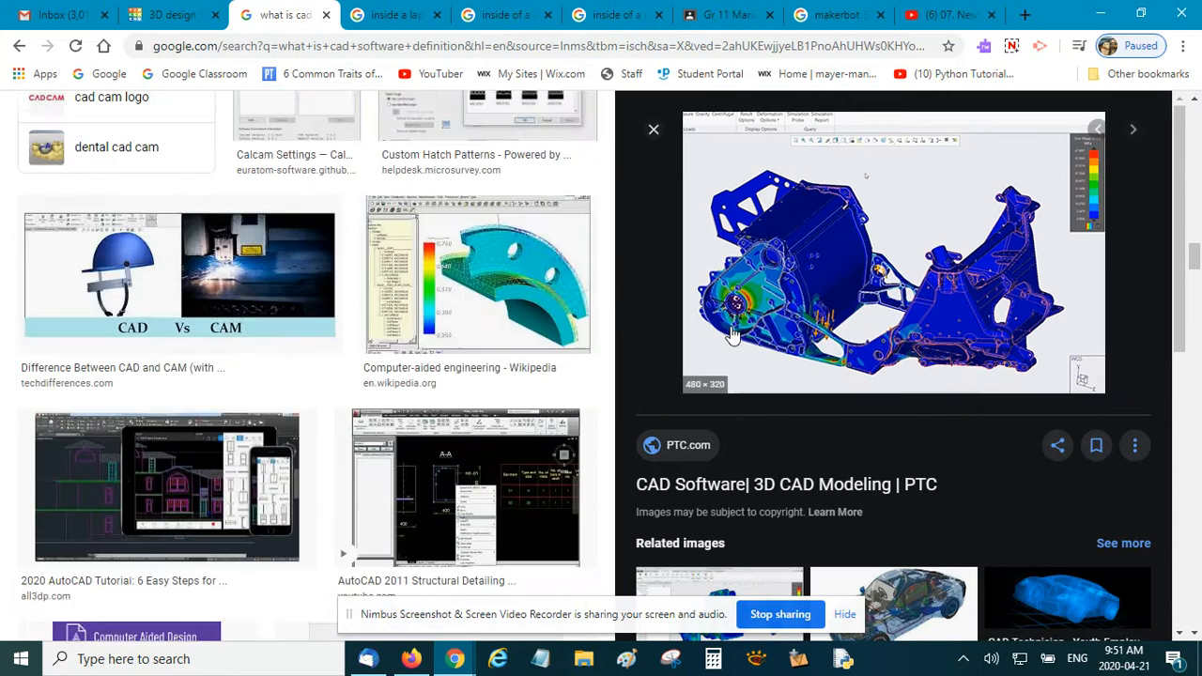
scroll(733, 332, up, 10)
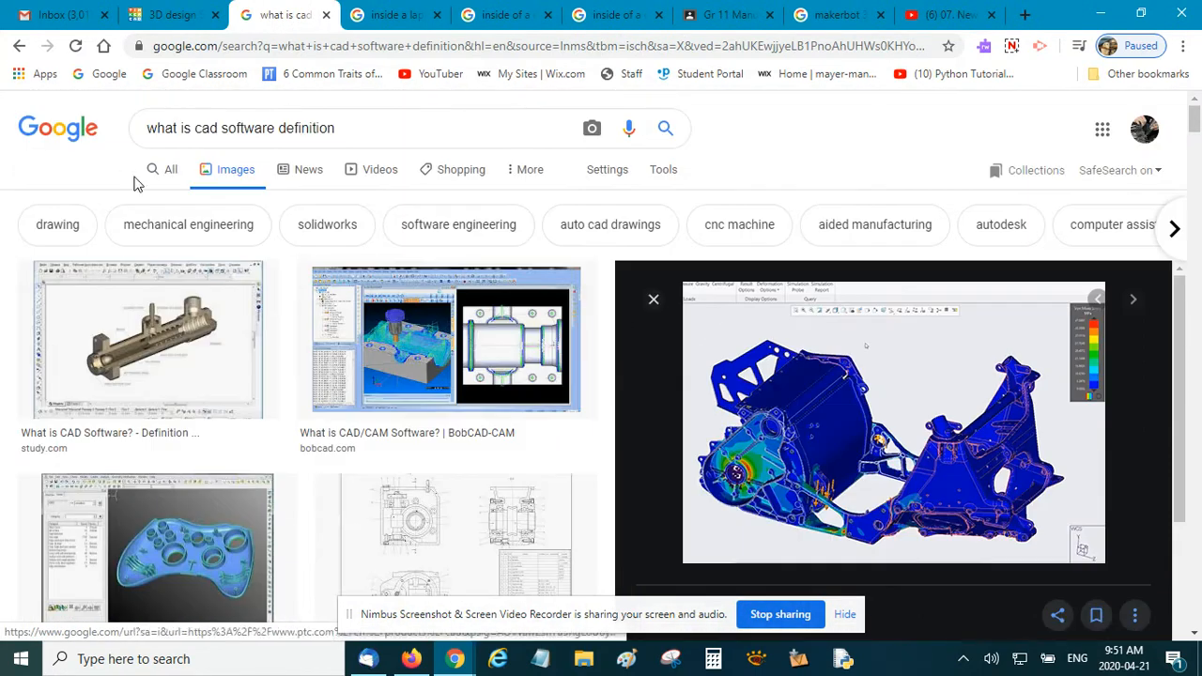
click(173, 175)
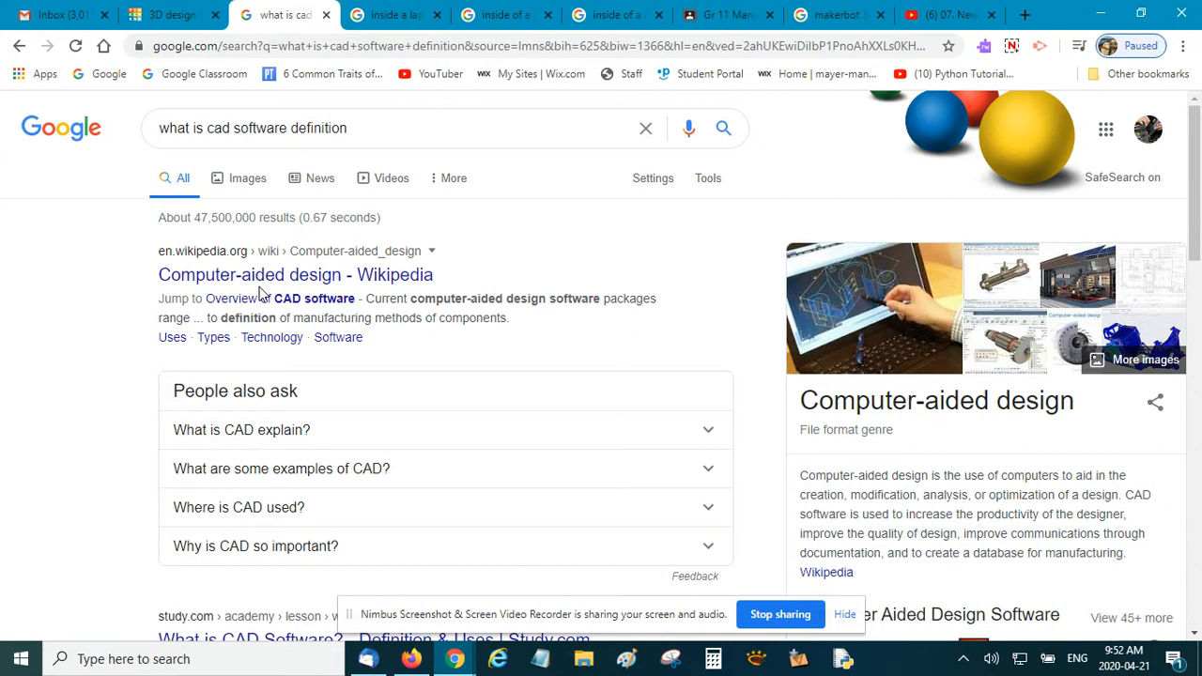
Step: Switch back to the Tinkercad design and orbit around the empty workplane
click(179, 17)
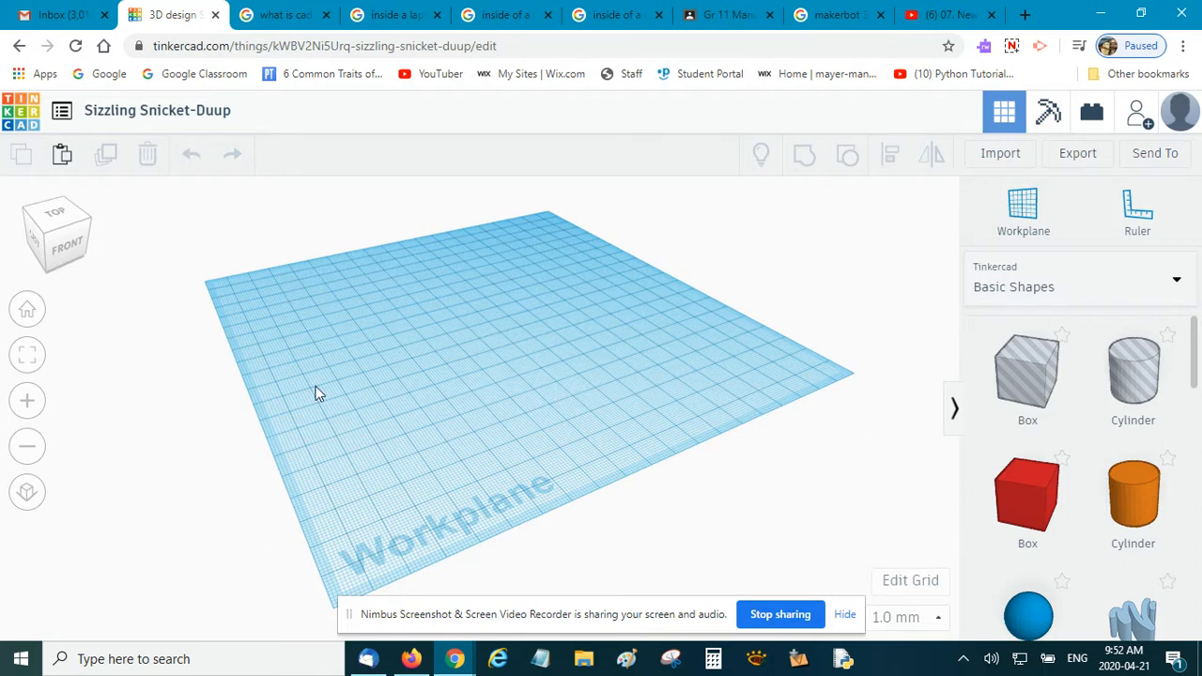
right_drag(218, 399, 259, 385)
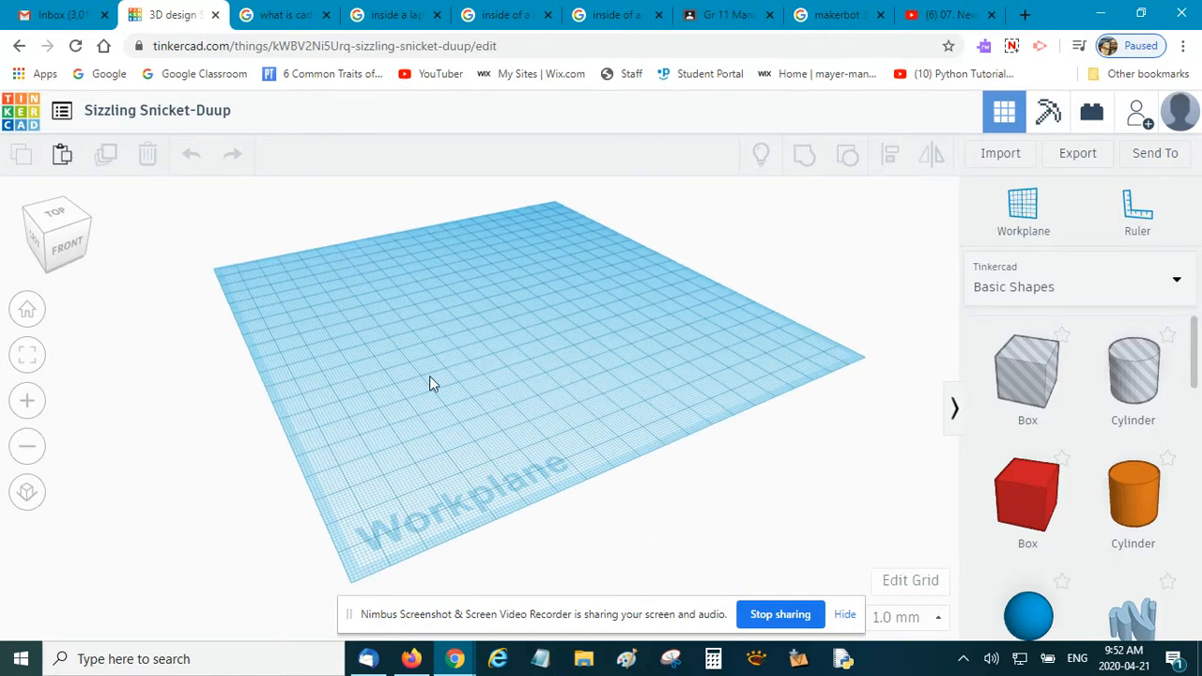
right_drag(440, 383, 456, 356)
right_drag(411, 384, 445, 374)
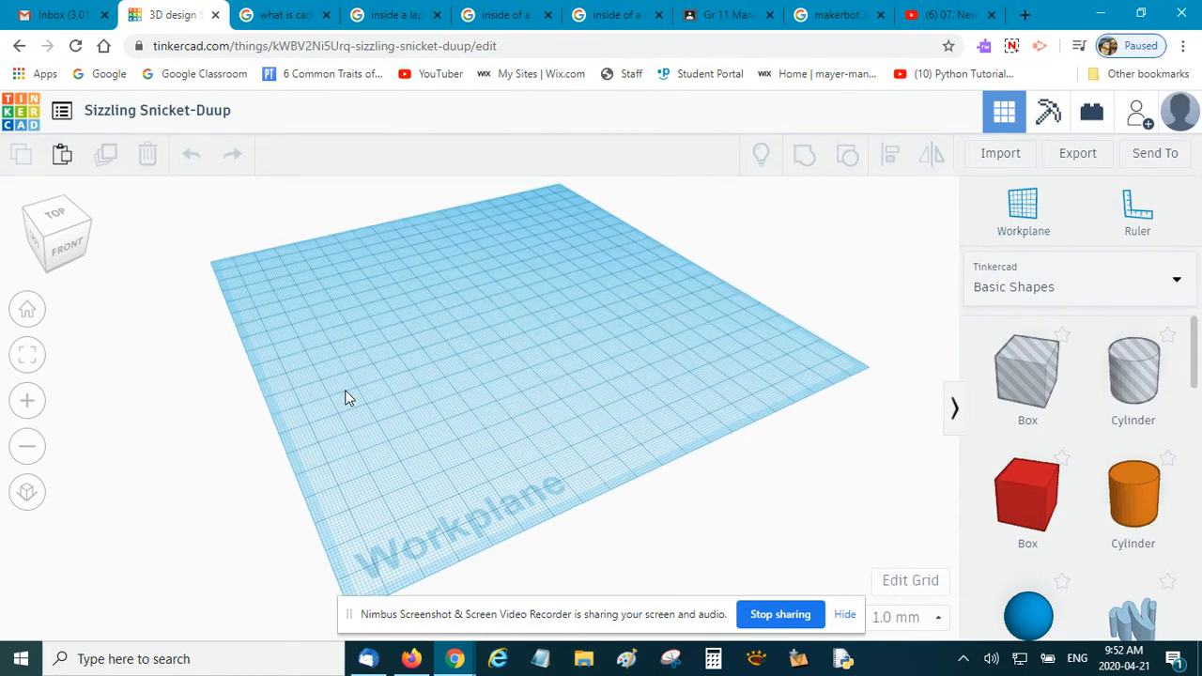
mouse_move(397, 408)
right_down()
mouse_move(309, 370)
mouse_move(357, 367)
mouse_move(415, 406)
mouse_move(386, 423)
right_up()
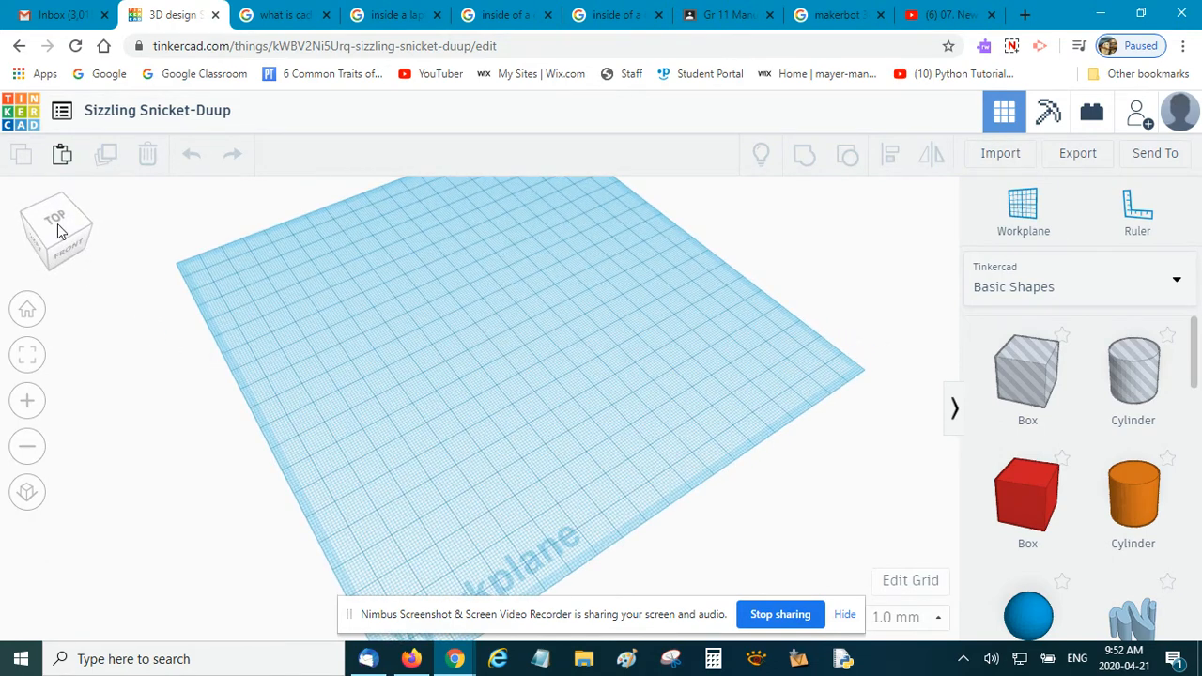
Step: View the workplane from the top, front and right side and restore the home view
click(57, 224)
click(57, 270)
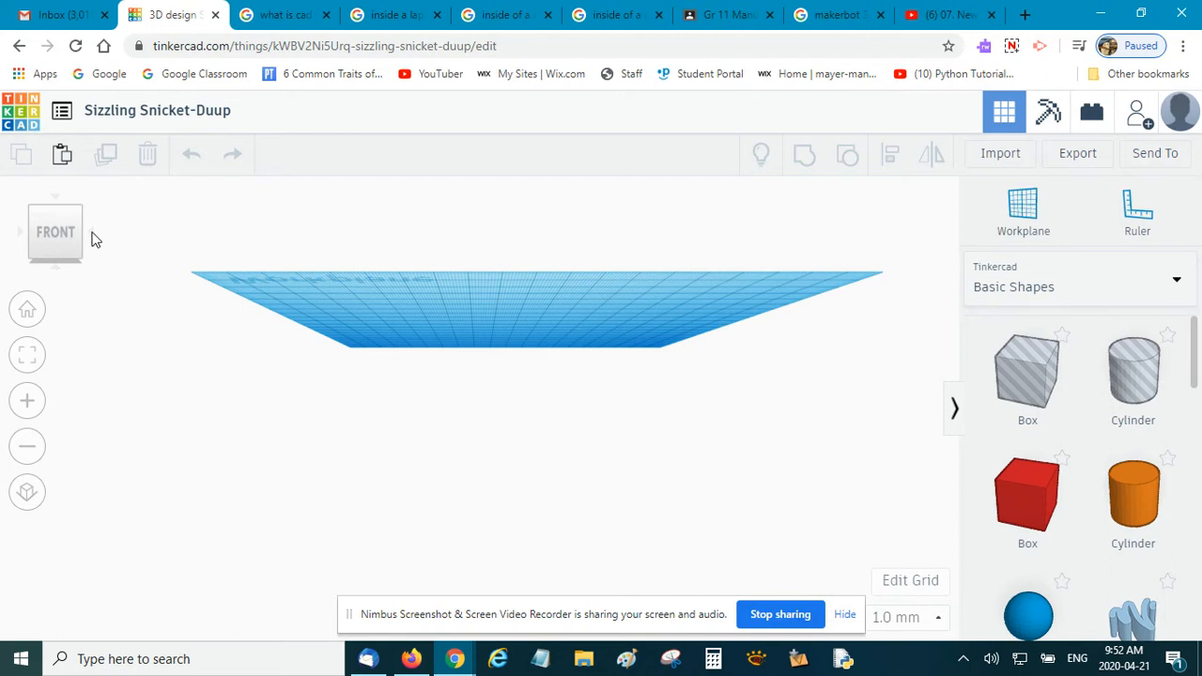
click(90, 239)
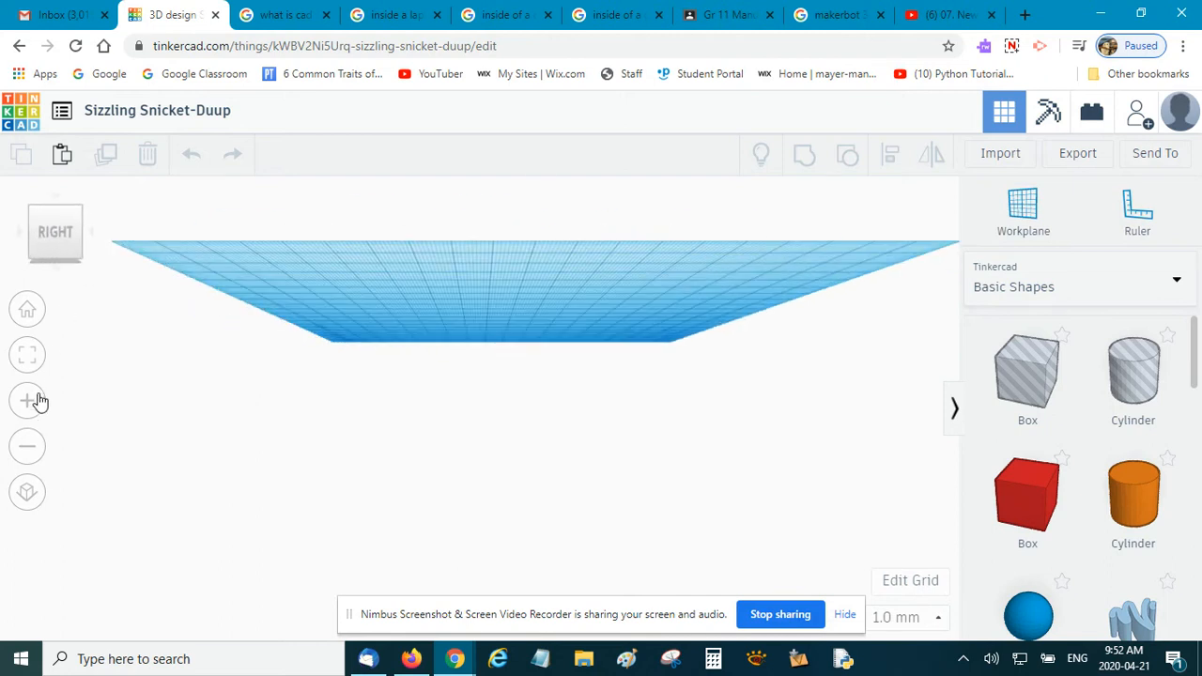
click(31, 318)
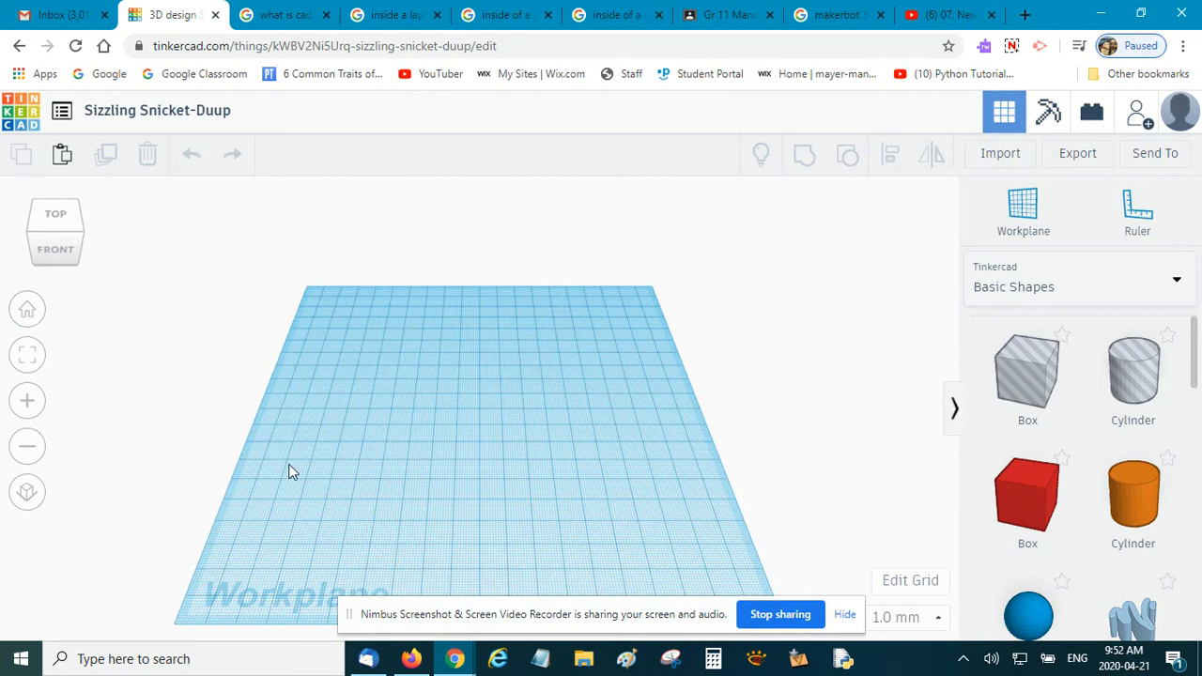
Step: Orbit the workplane to an angled view and zoom in and out until the whole grid is visible
drag(556, 464, 601, 423)
right_drag(438, 474, 517, 494)
scroll(518, 494, up, 3)
scroll(486, 508, down, 5)
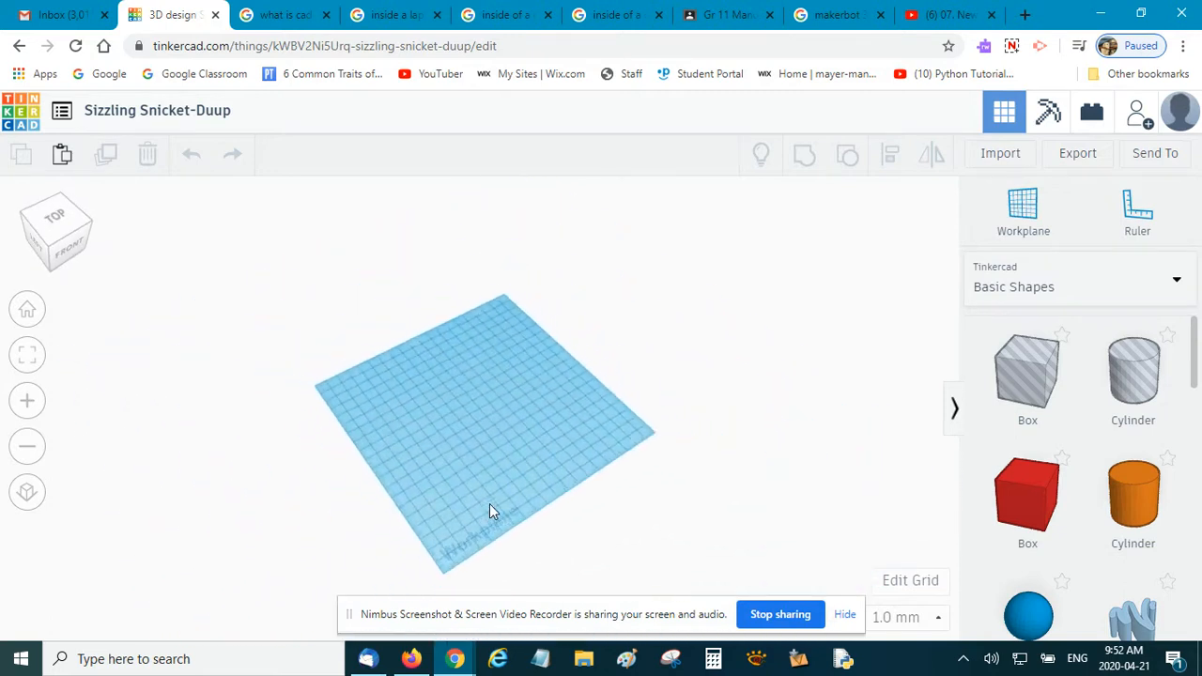
scroll(501, 517, up, 2)
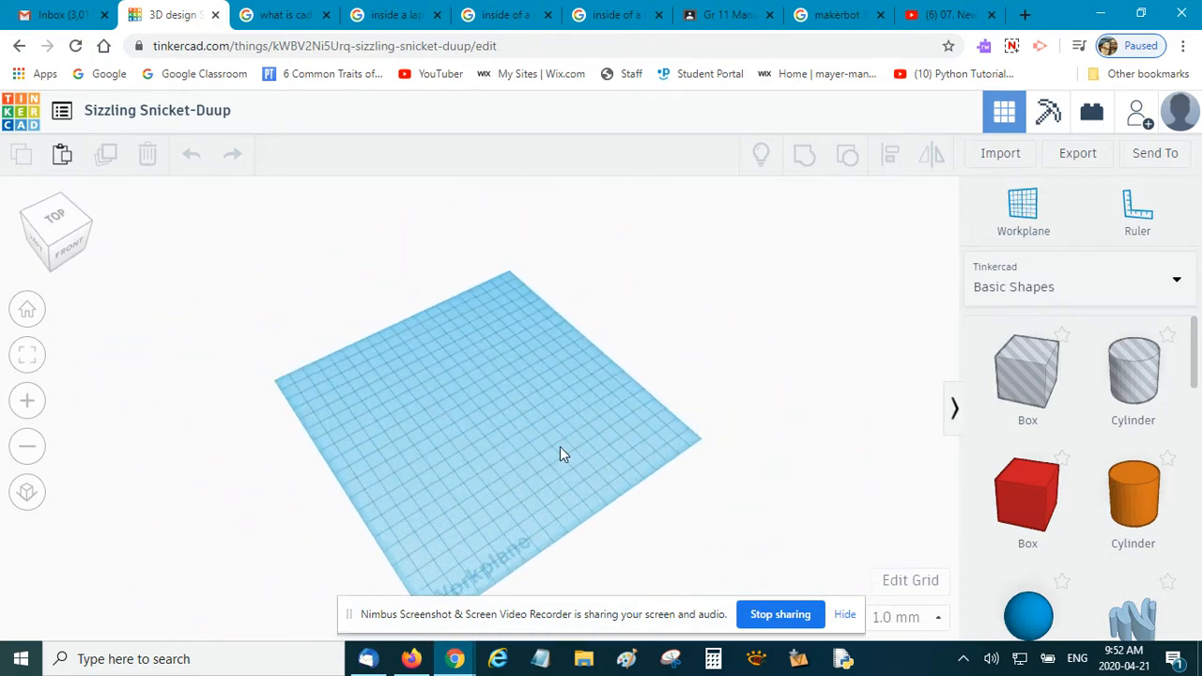
right_drag(499, 483, 491, 449)
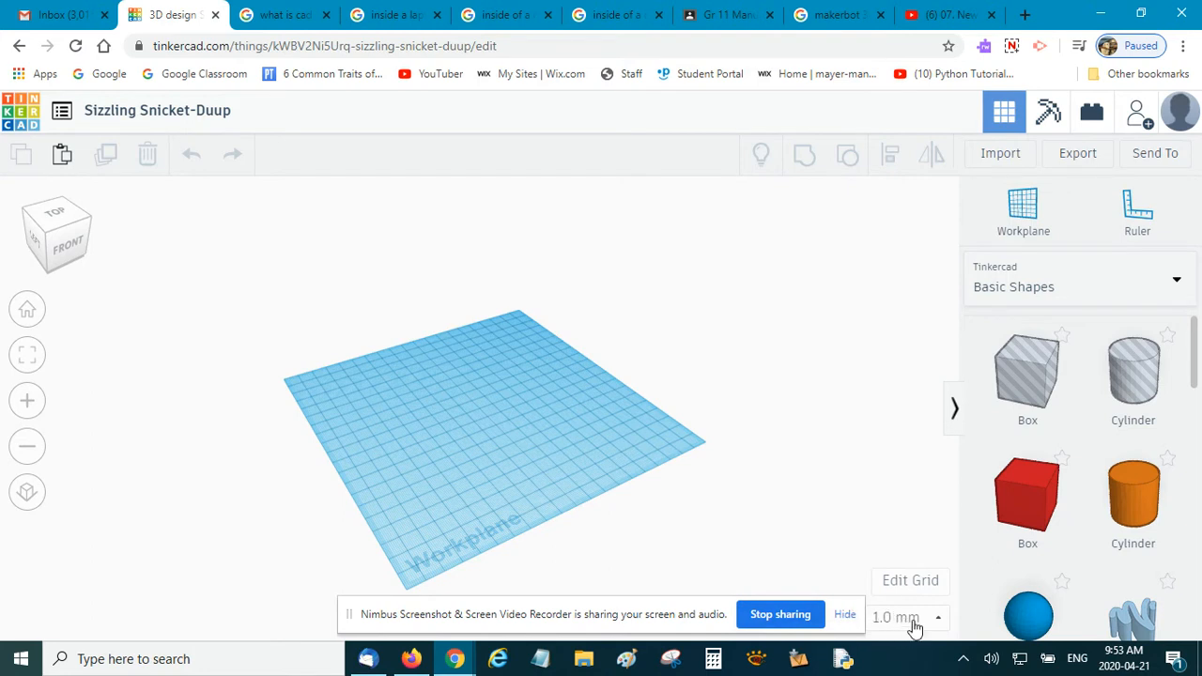
Step: Set the workplane grid units to inches and apply the Makerbot Replicator 5th Gen size preset
click(916, 581)
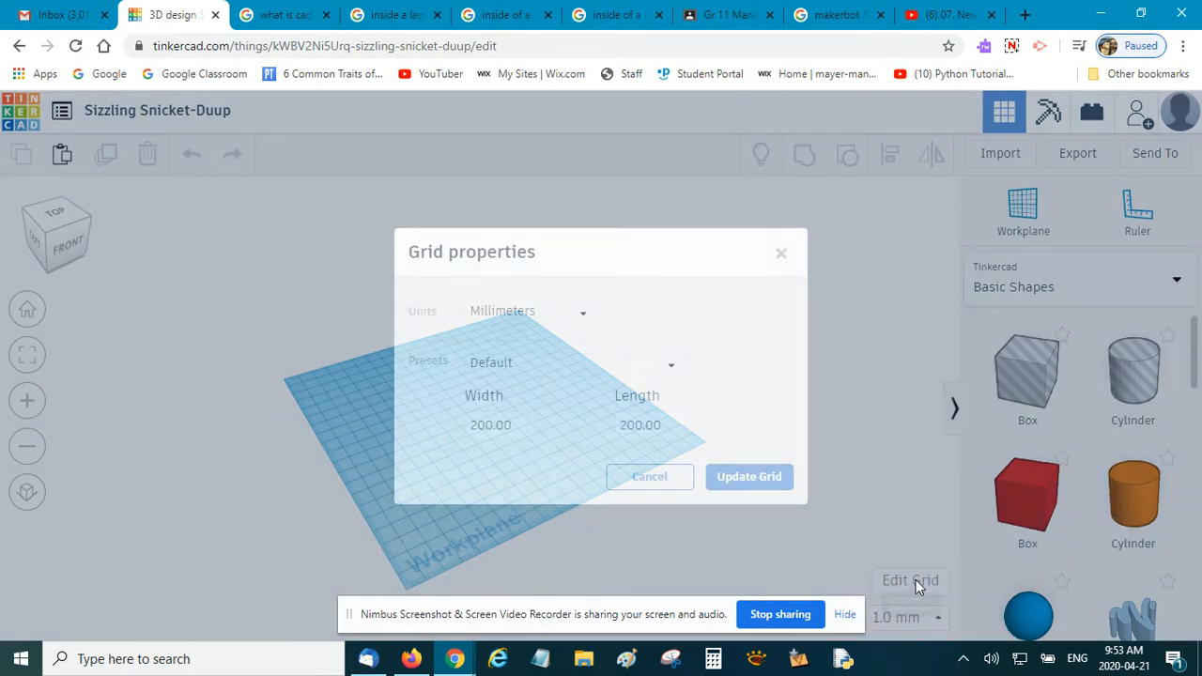
click(583, 314)
click(531, 379)
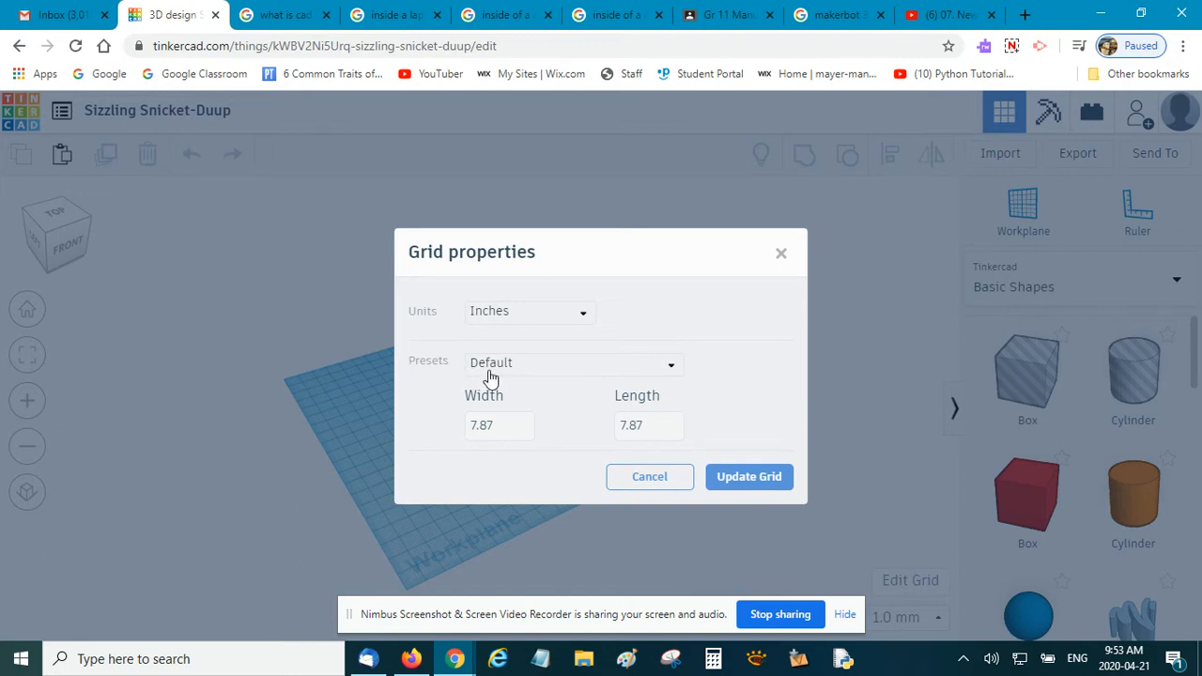
click(538, 372)
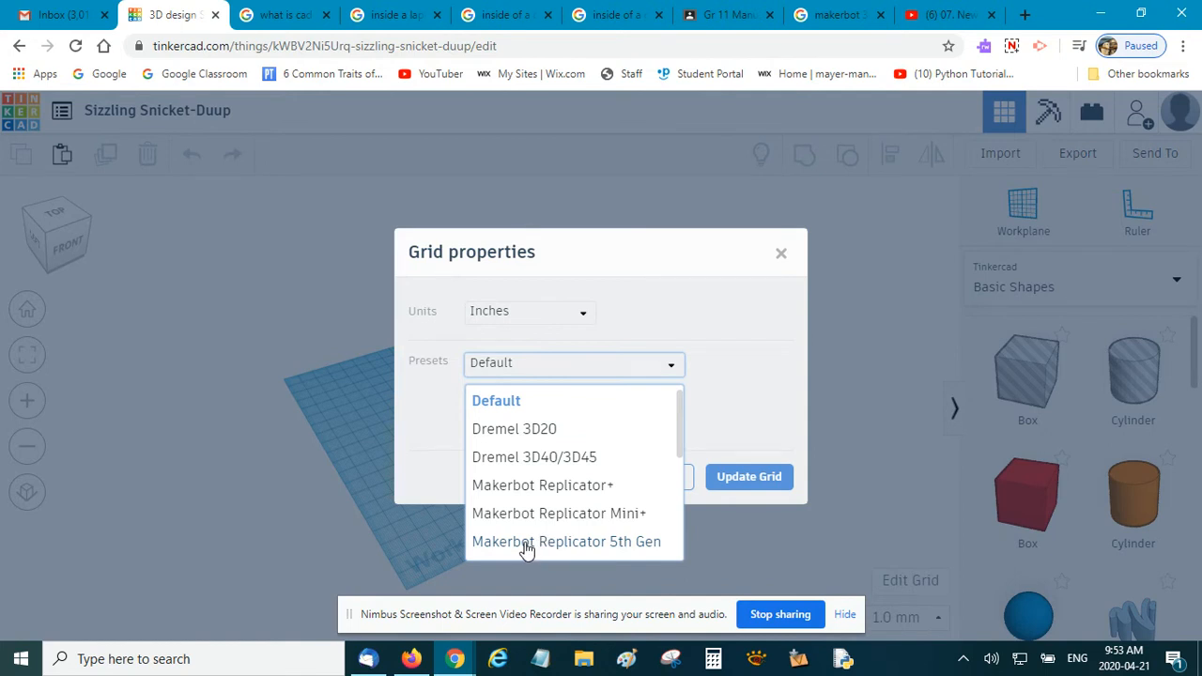
click(575, 545)
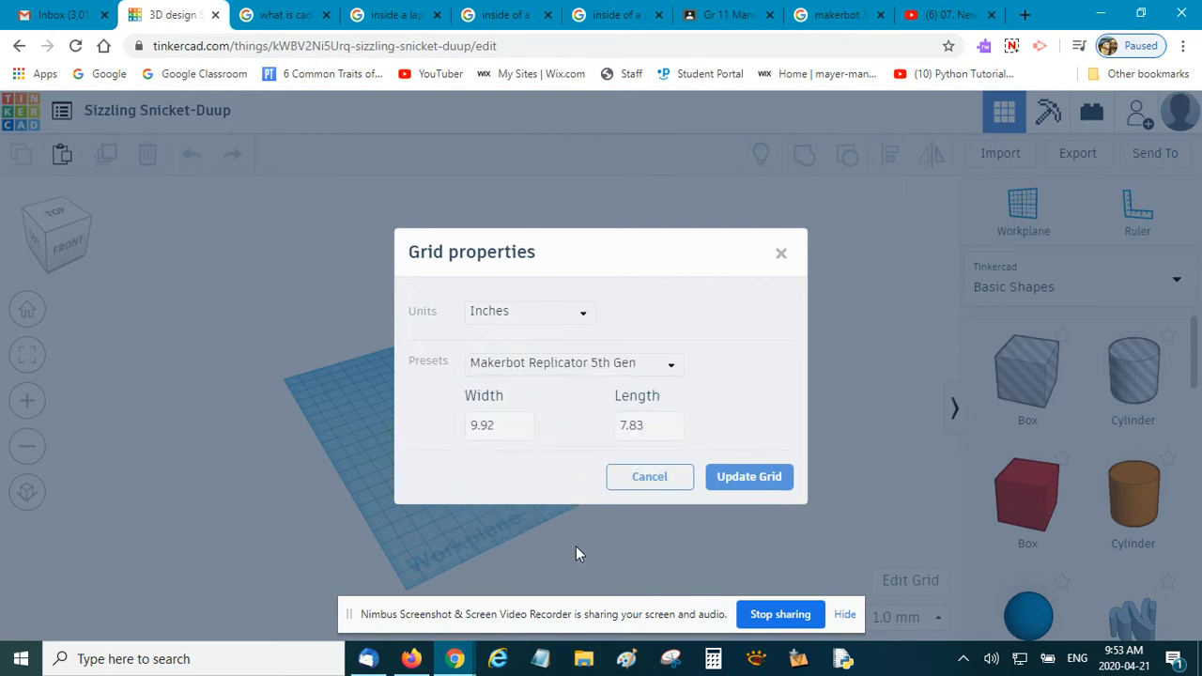
click(757, 479)
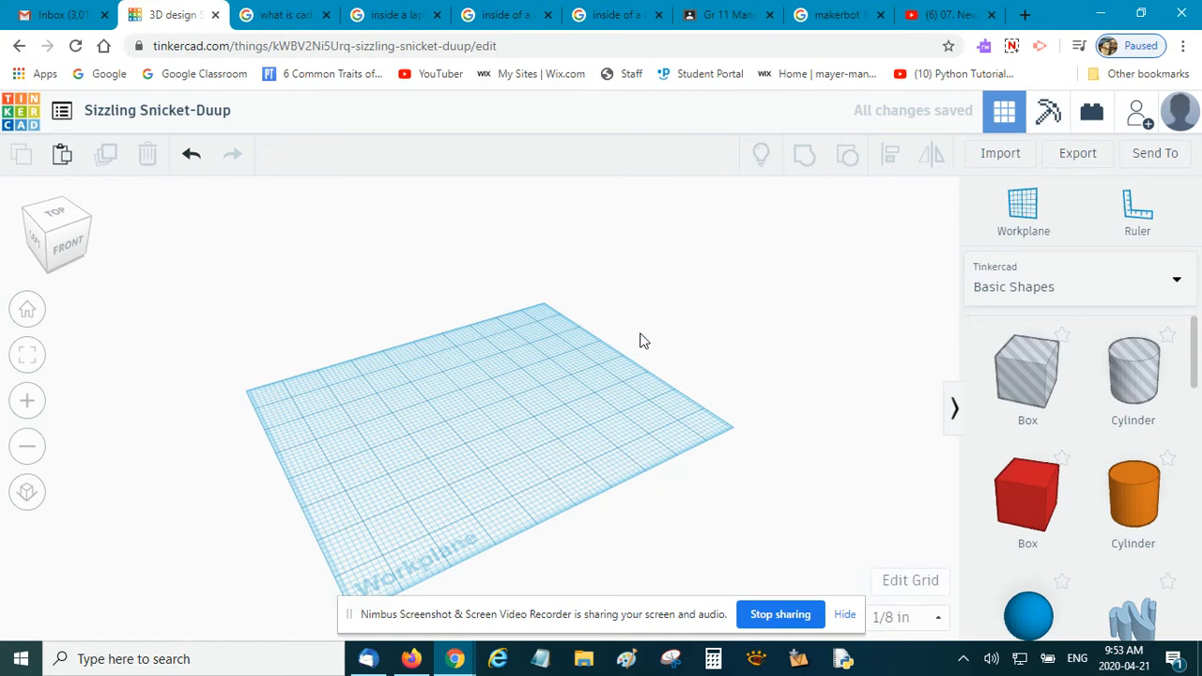
Step: Switch to the MakerBot 3D printer image search and look at the MakerBot Replicator printer
click(834, 15)
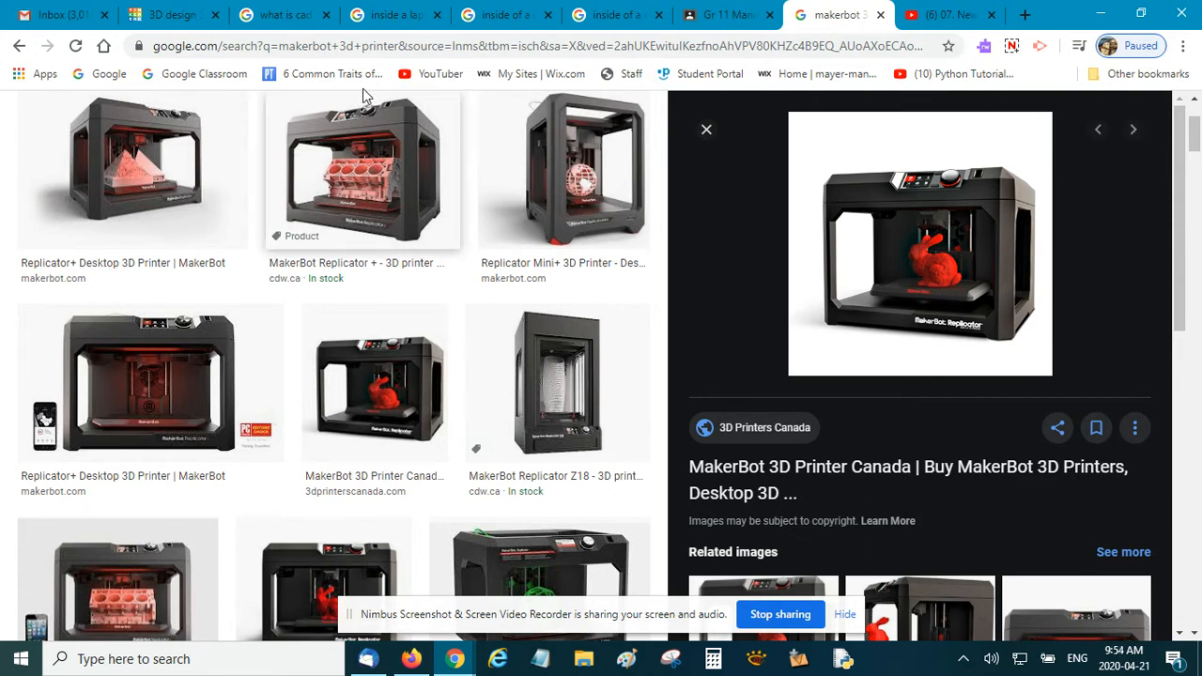
Step: Compare the empty workplane with the MakerBot Replicator image, and return to Tinkercad with the workplane turned slightly
click(182, 24)
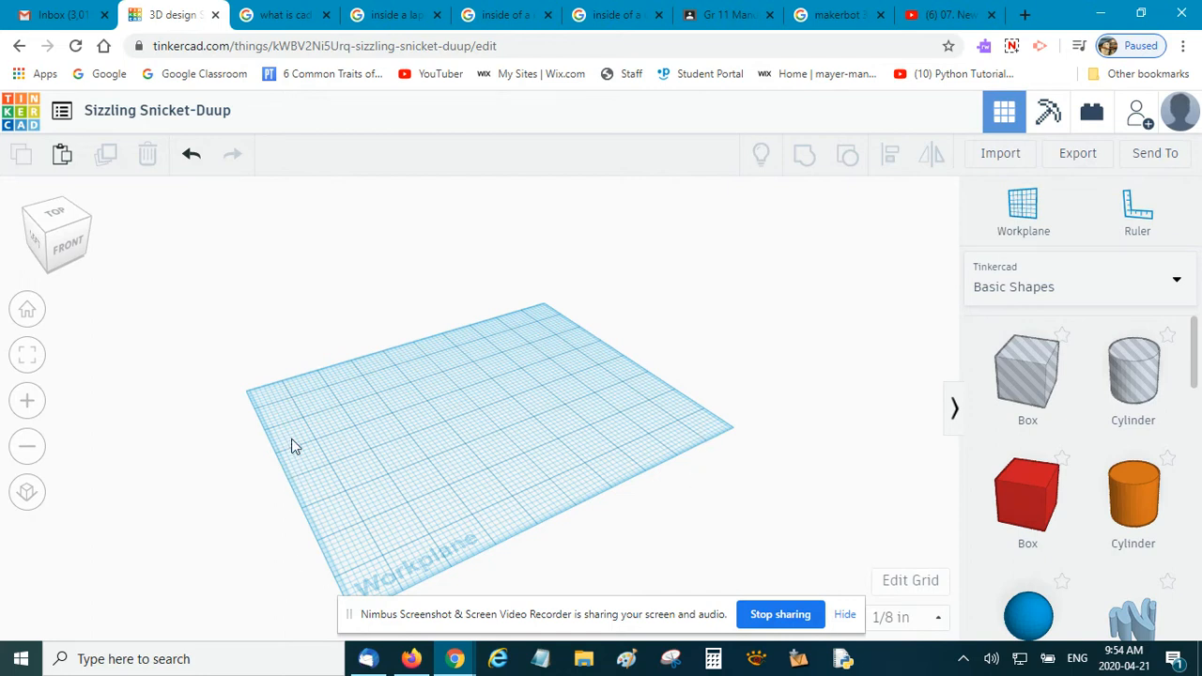
click(817, 15)
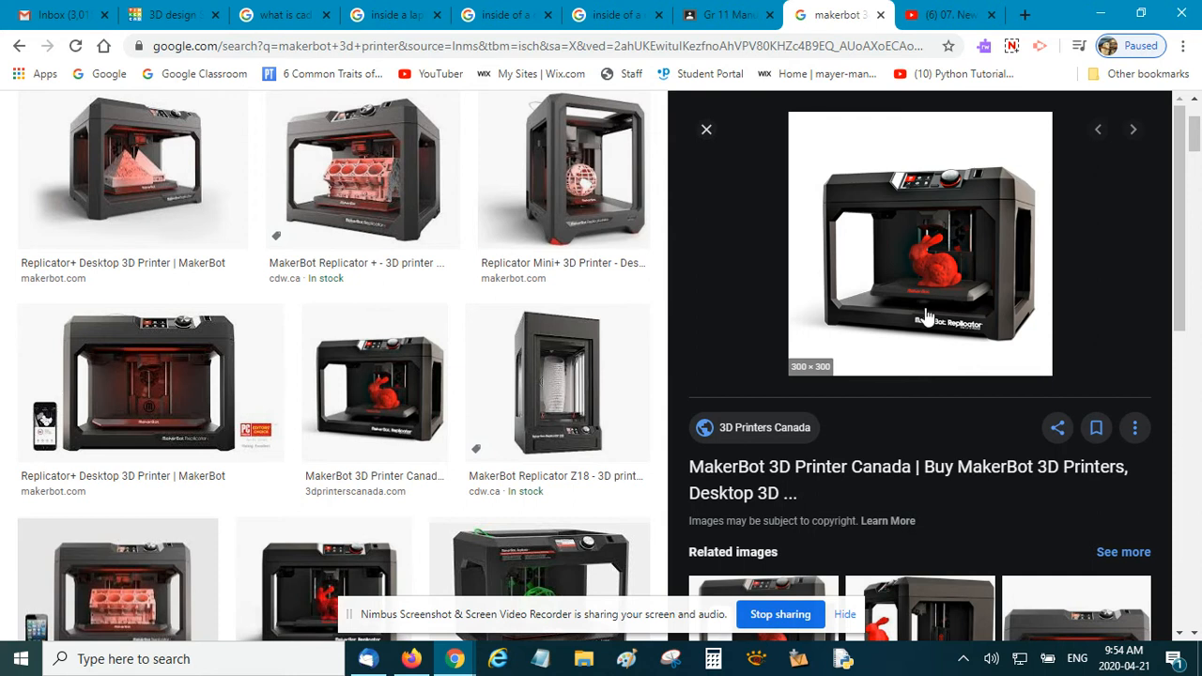
click(191, 20)
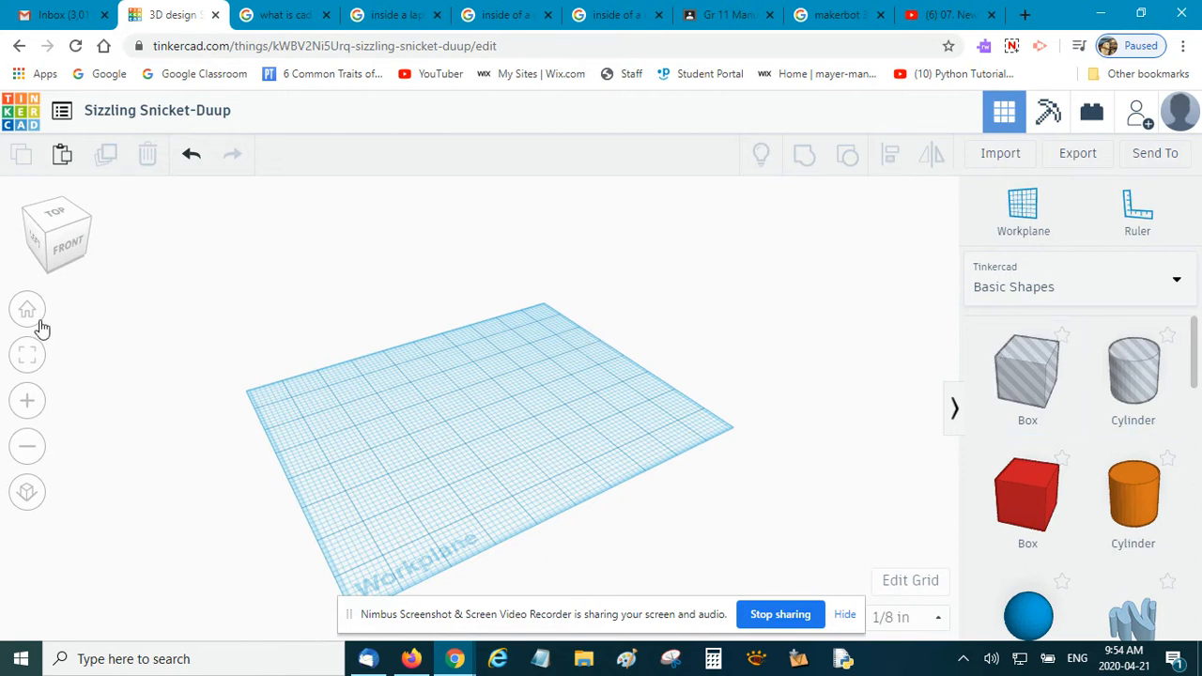
mouse_move(71, 254)
mouse_down()
mouse_move(59, 223)
mouse_move(100, 268)
mouse_move(75, 250)
mouse_move(75, 262)
mouse_up()
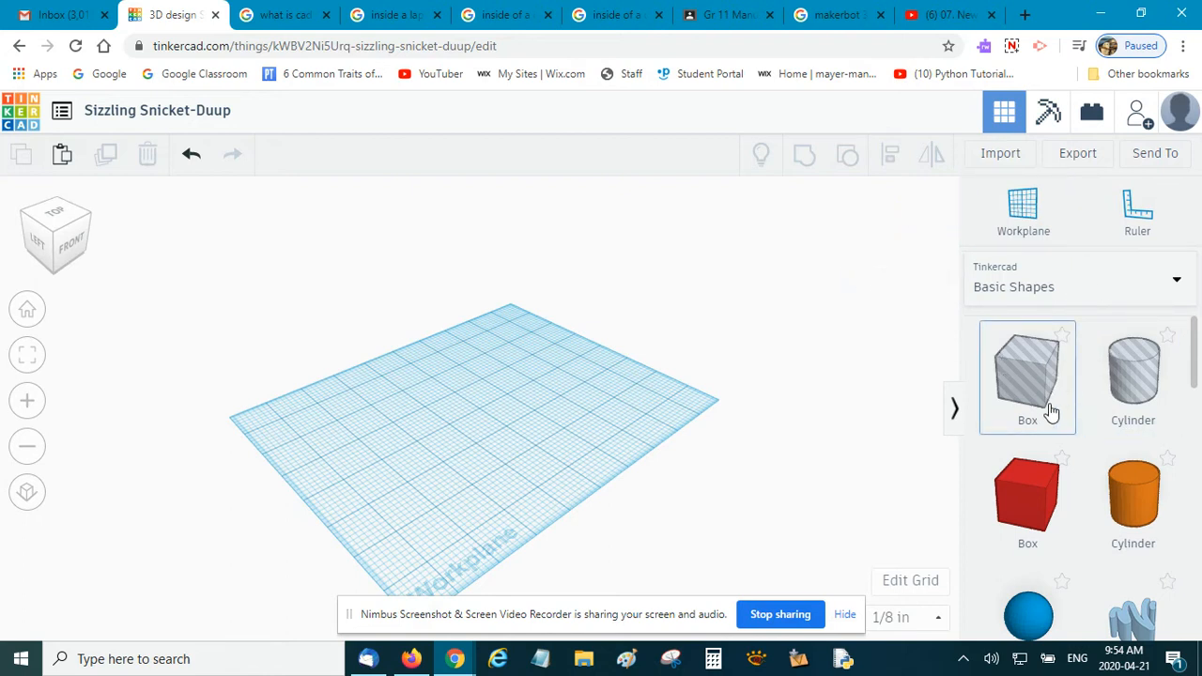
Step: Look through the shape library categories and keep Basic Shapes as the active one
click(1178, 284)
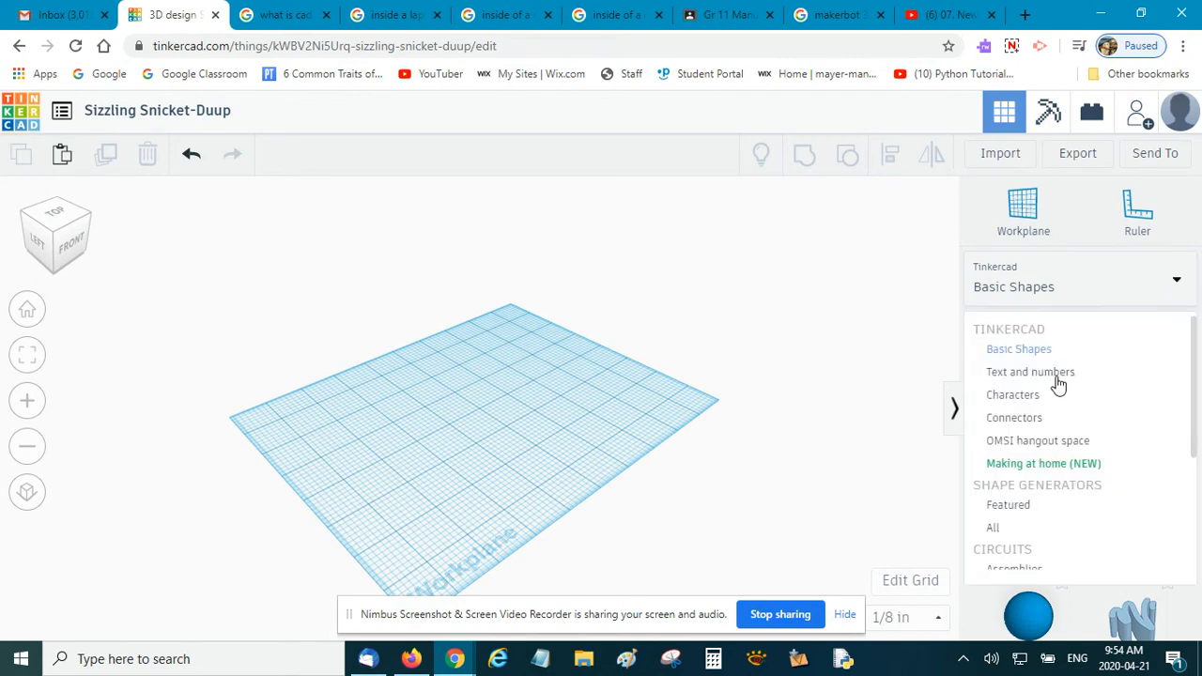
click(1035, 349)
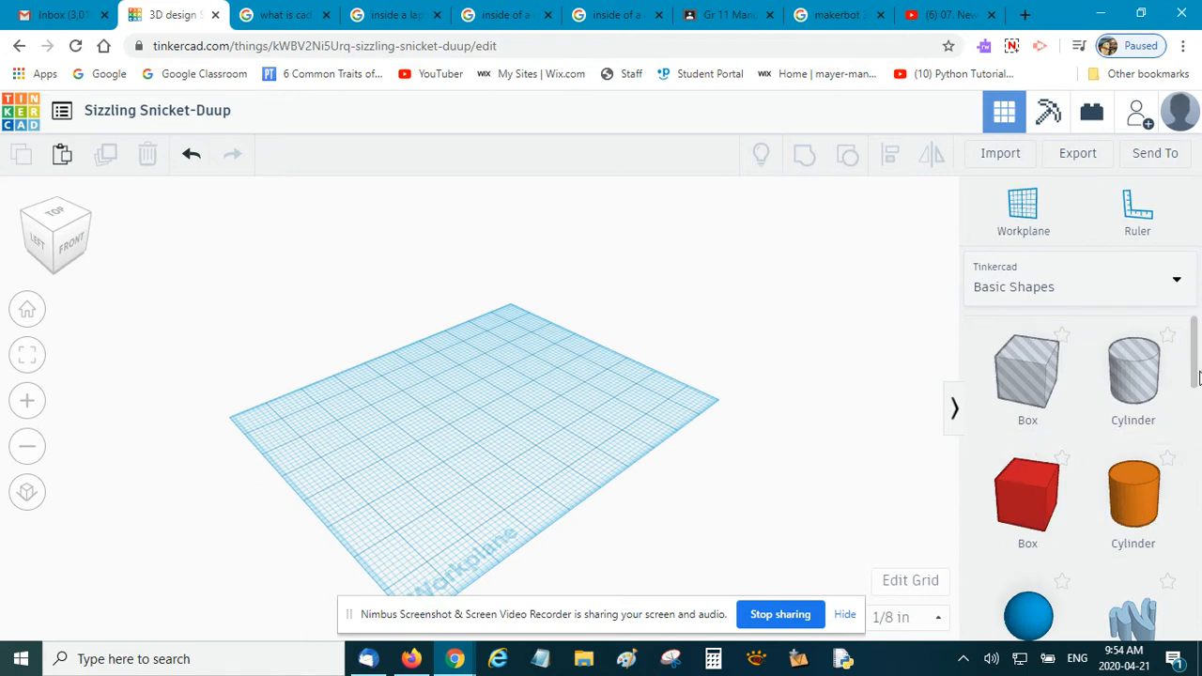
mouse_move(1195, 371)
mouse_down()
mouse_move(1189, 629)
mouse_move(1200, 352)
mouse_up()
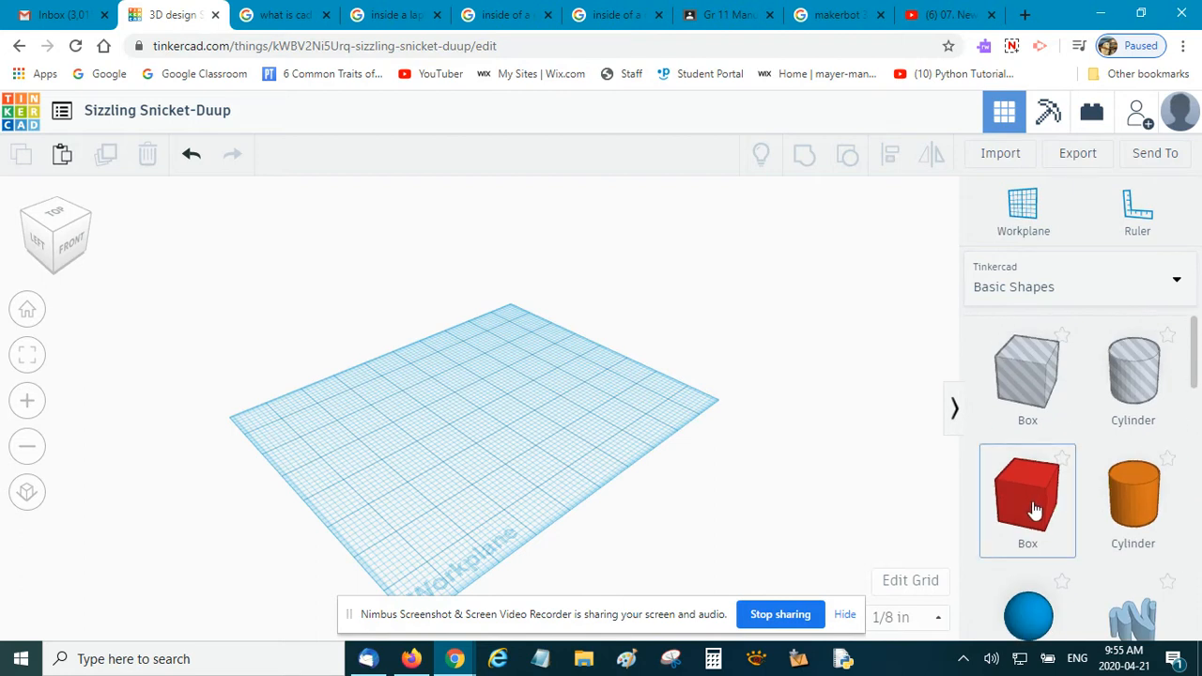
Step: Place a solid red Box near the middle of the workplane, keeping its shape settings expanded
drag(1033, 509, 498, 441)
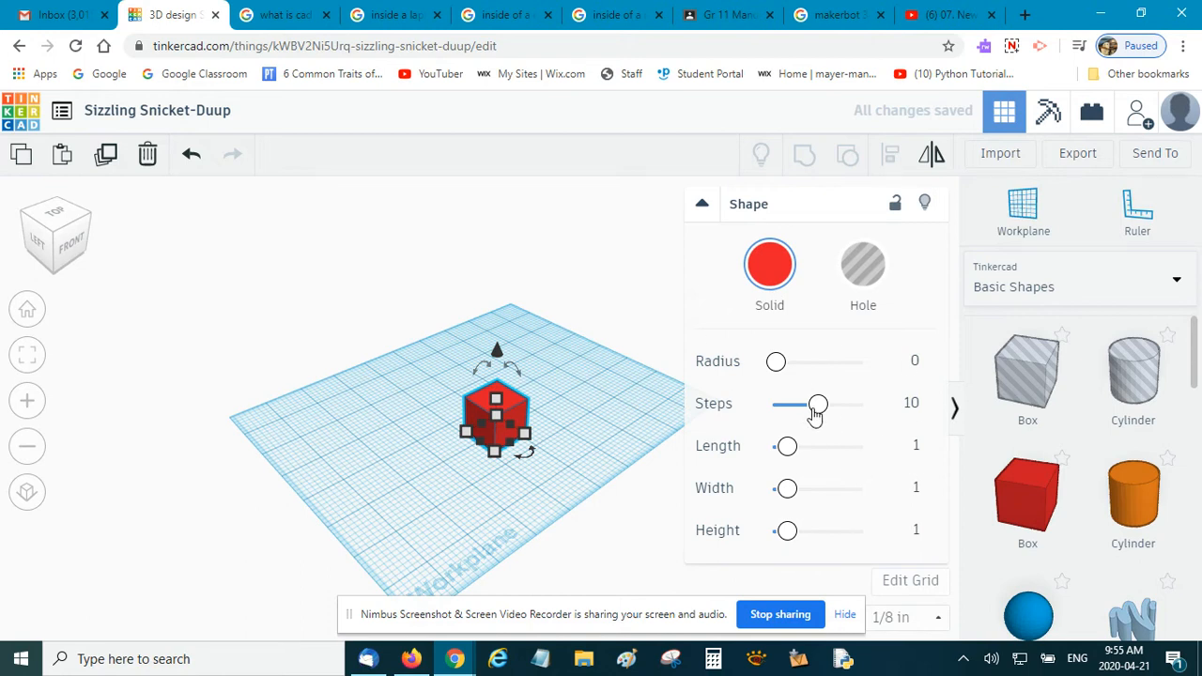
click(704, 208)
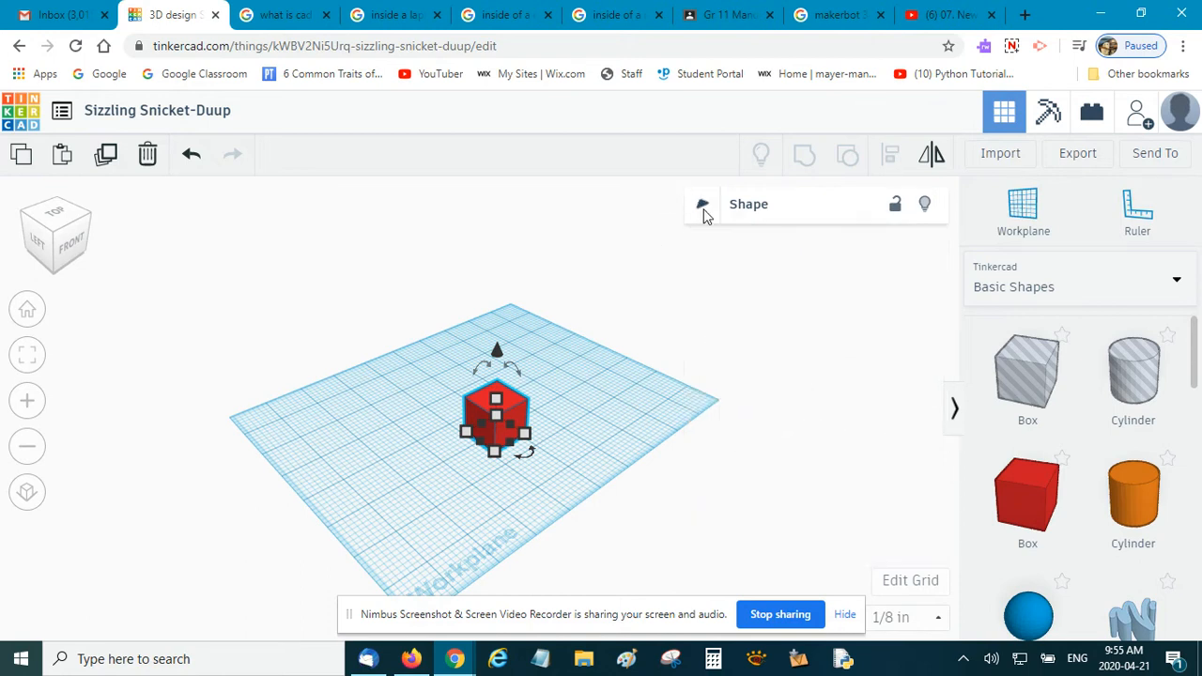
click(703, 209)
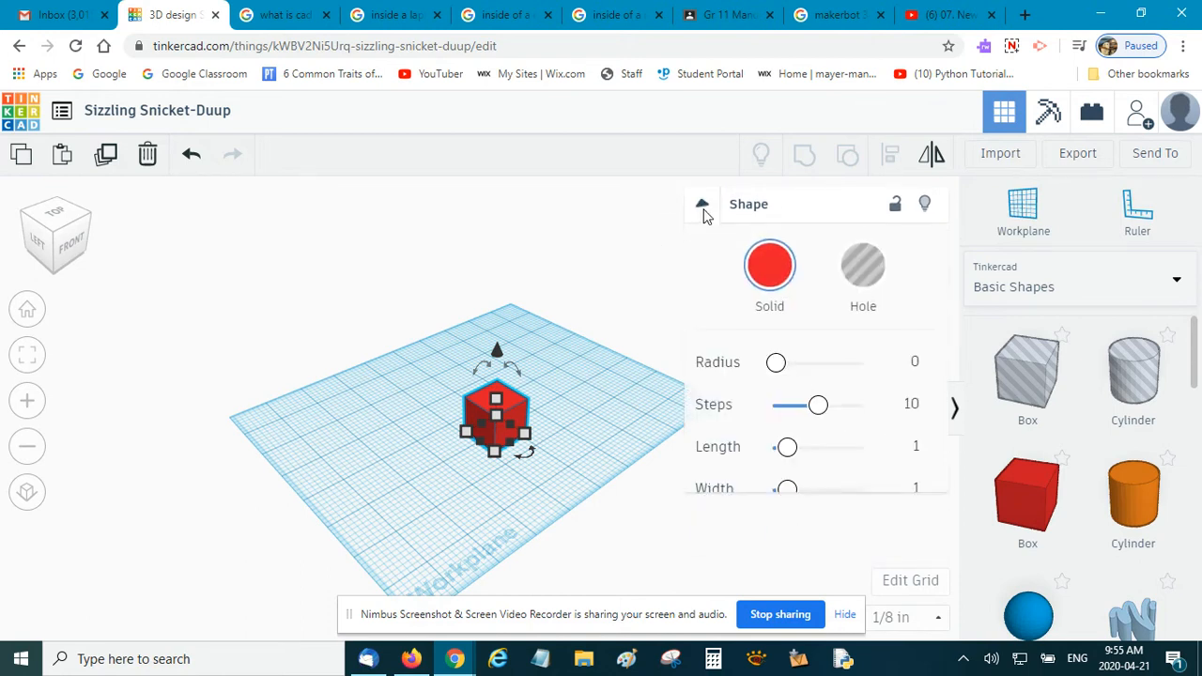
scroll(567, 438, up, 6)
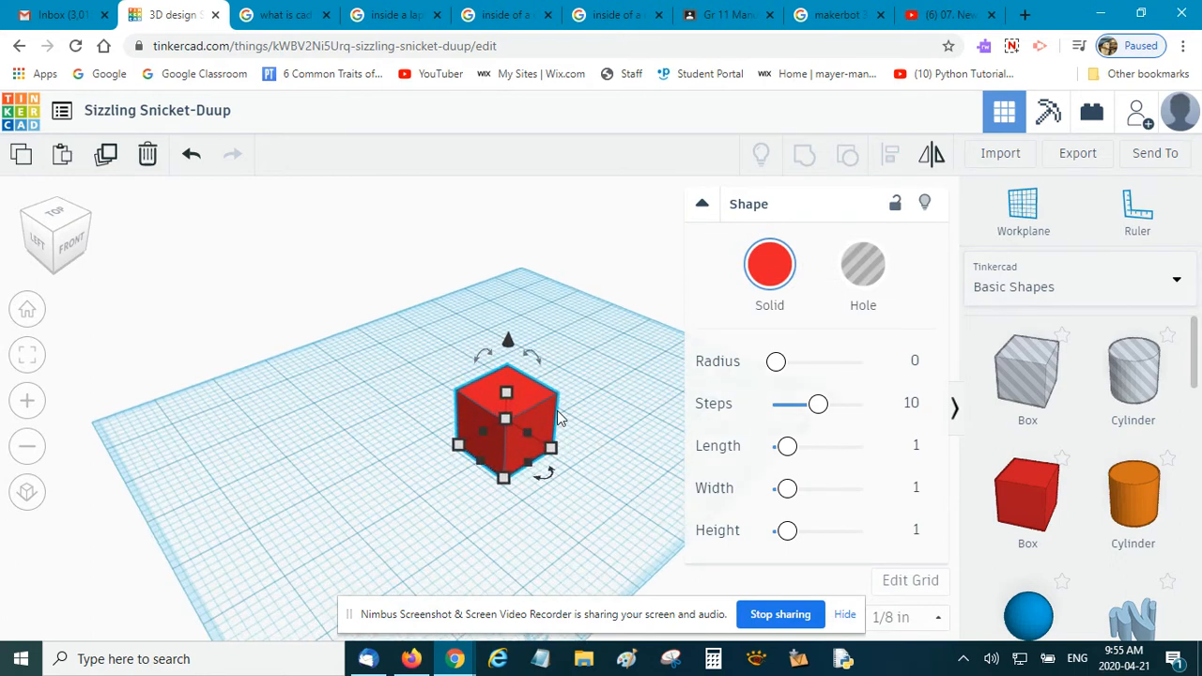
scroll(601, 413, down, 6)
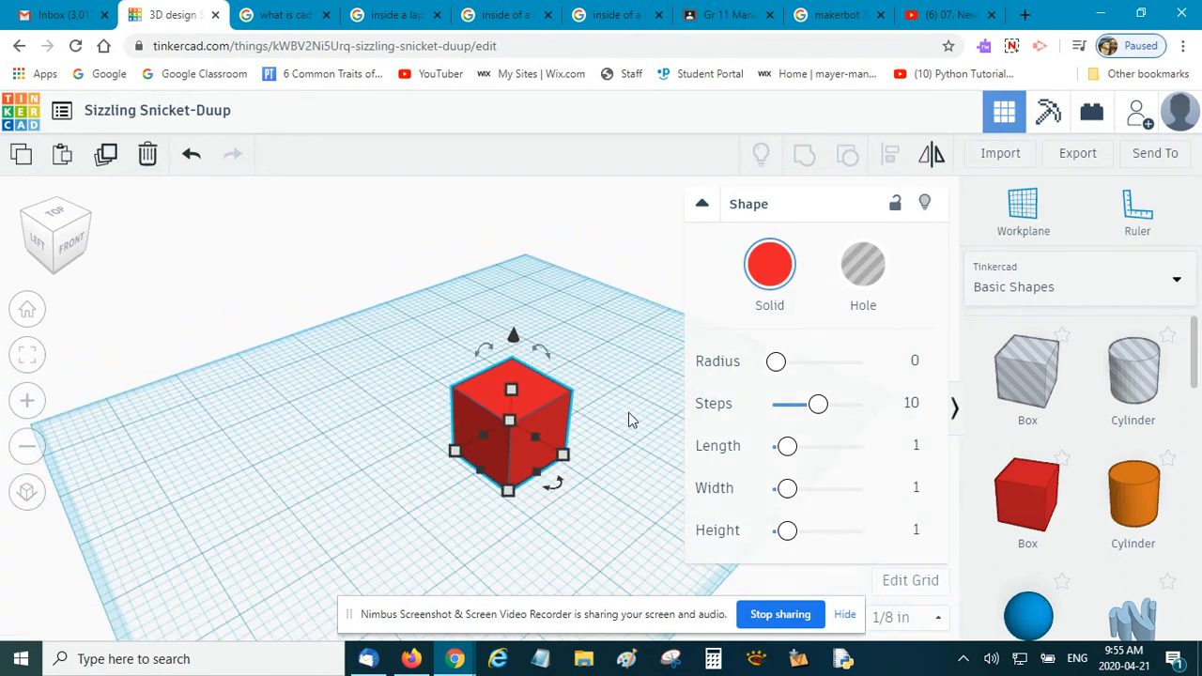
scroll(631, 416, up, 1)
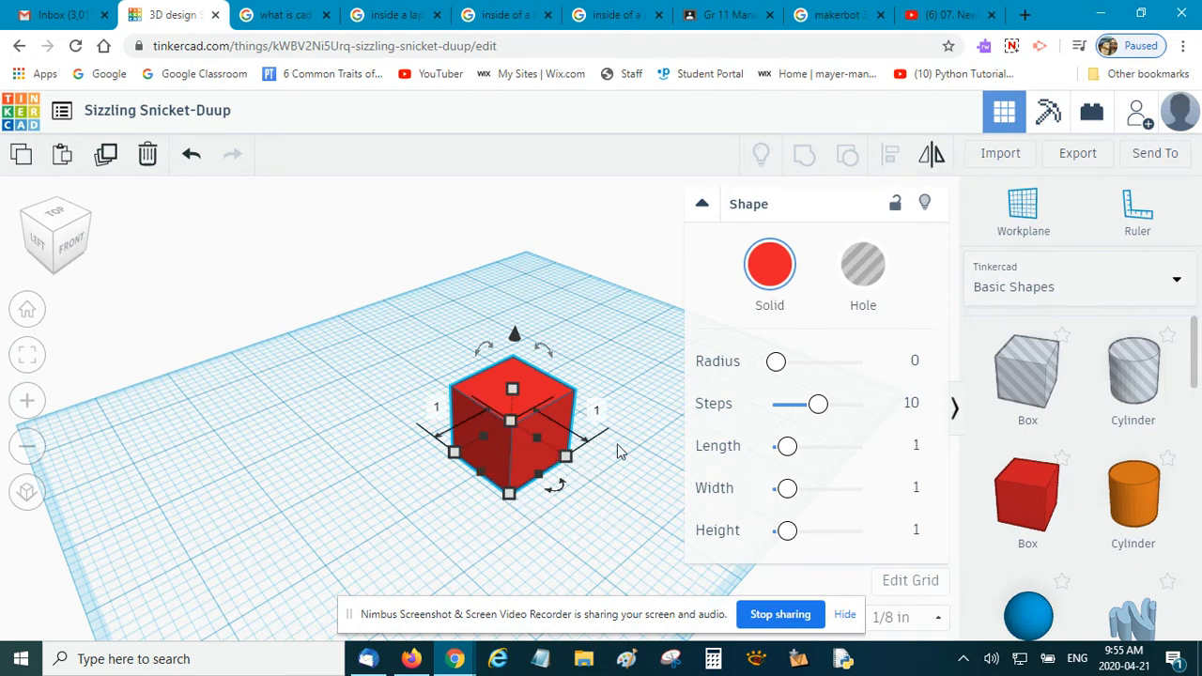
Step: Nudge the red box back and forth along both workplane directions, leaving it left of where it was placed
key(Left)
key(Left)
key(Left)
key(Left)
key(Left)
key(Left)
key(Left)
key(Left)
key(Left)
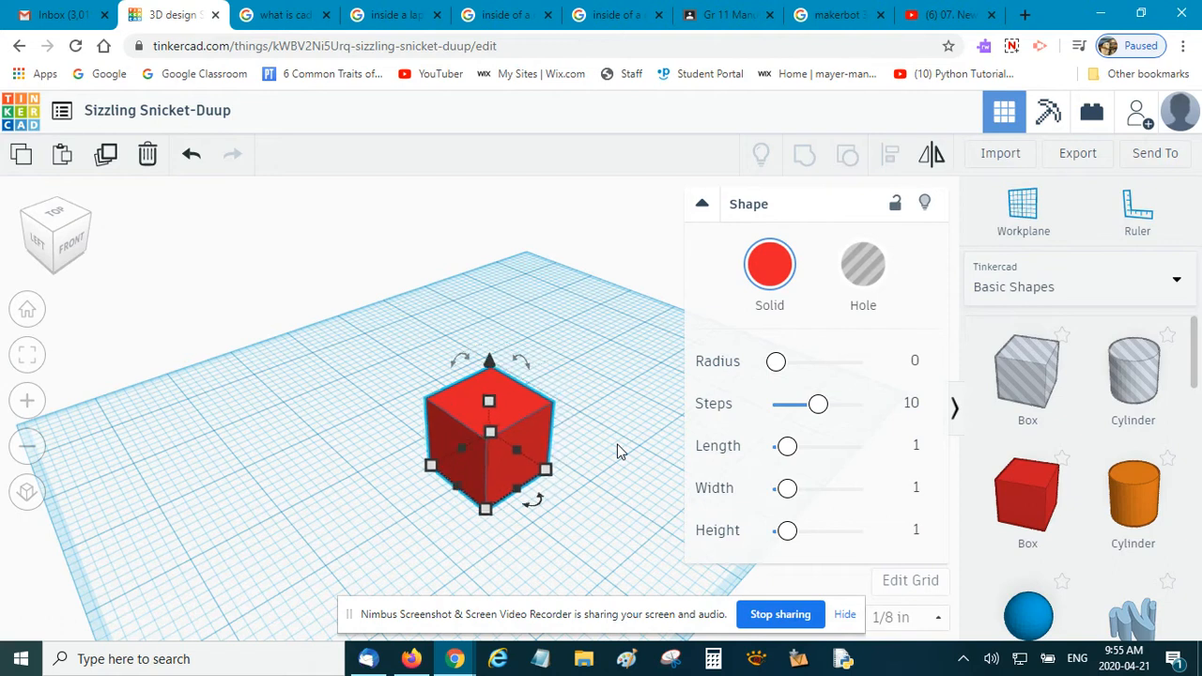
key(Left)
key(Left)
key(Left)
key(Left)
key(Left)
key(Left)
key(Up)
key(Up)
key(Up)
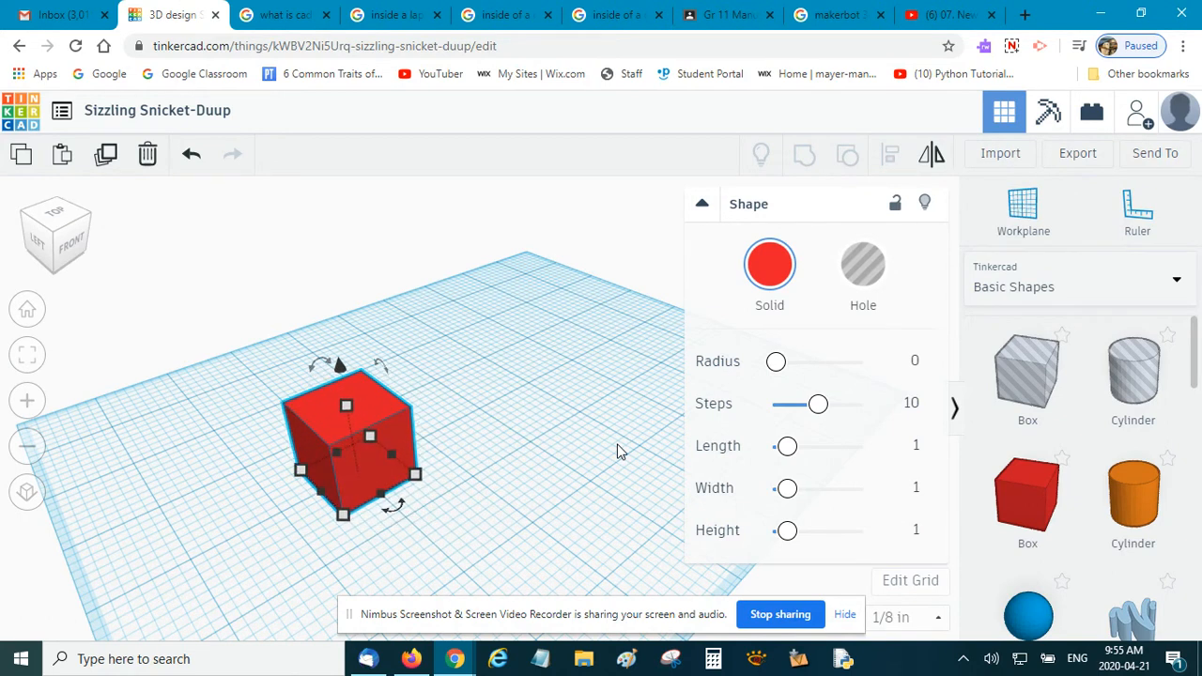
key(Right)
key(Right)
key(Right)
key(Right)
key(Right)
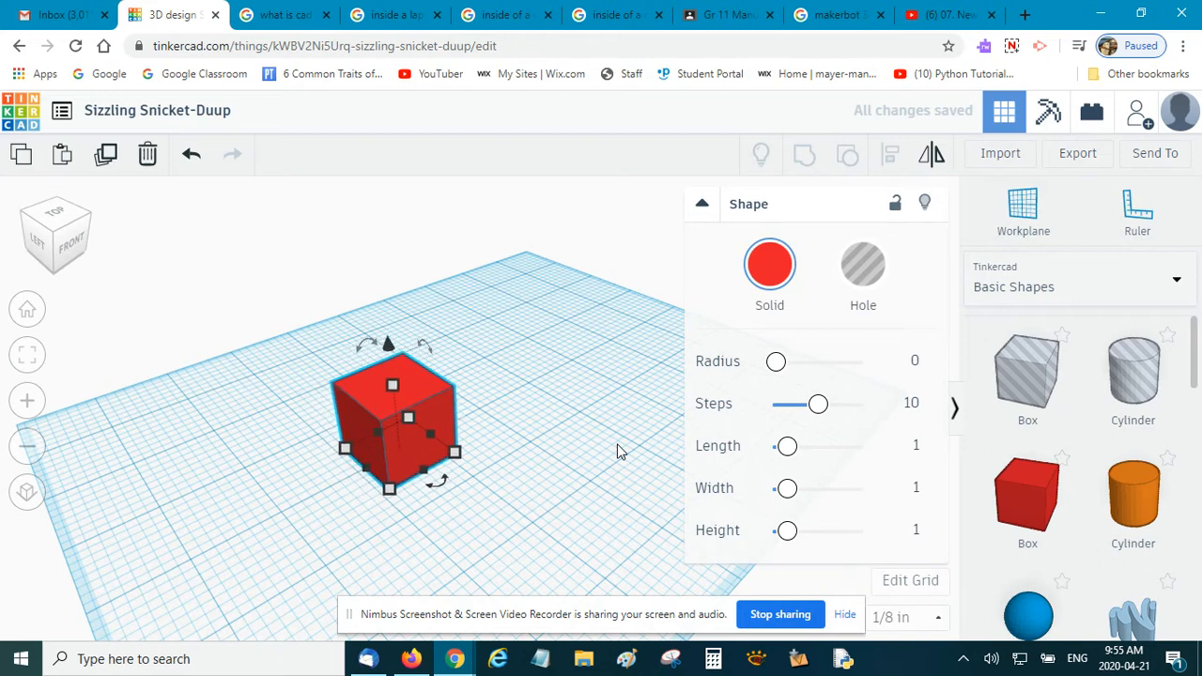
key(Down)
key(Down)
key(Down)
key(Down)
key(Left)
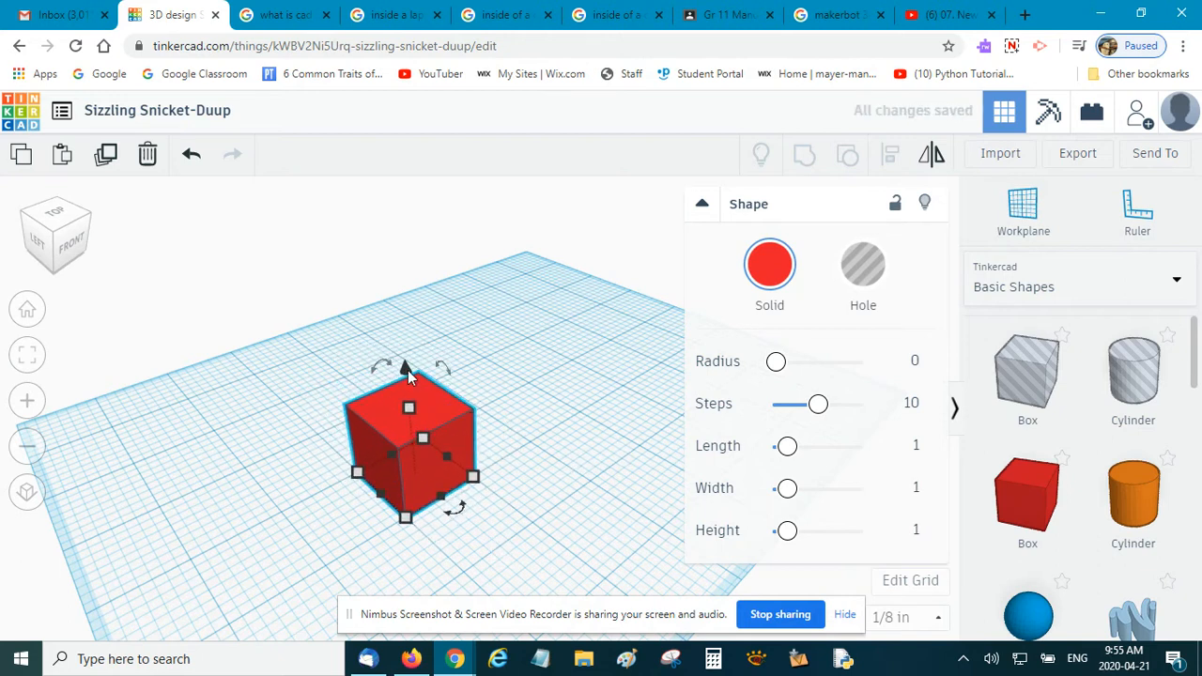
Step: Raise the red box above the workplane and lower it back onto the grid
drag(407, 371, 377, 127)
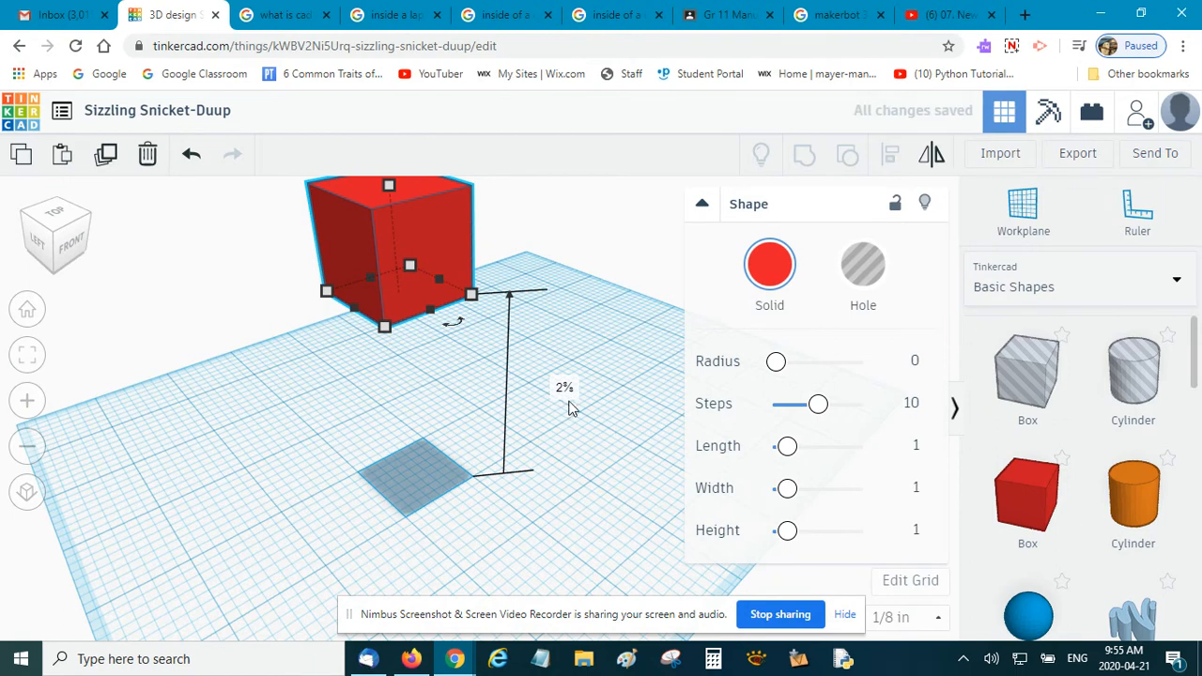
scroll(494, 271, down, 3)
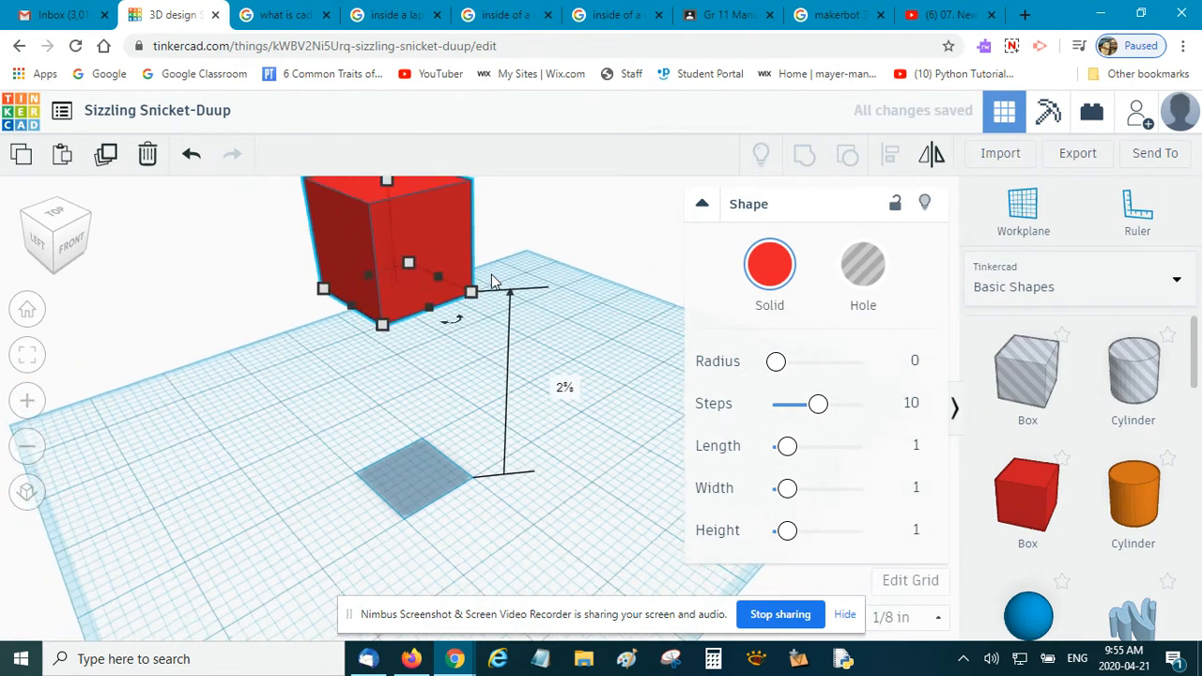
drag(410, 194, 411, 381)
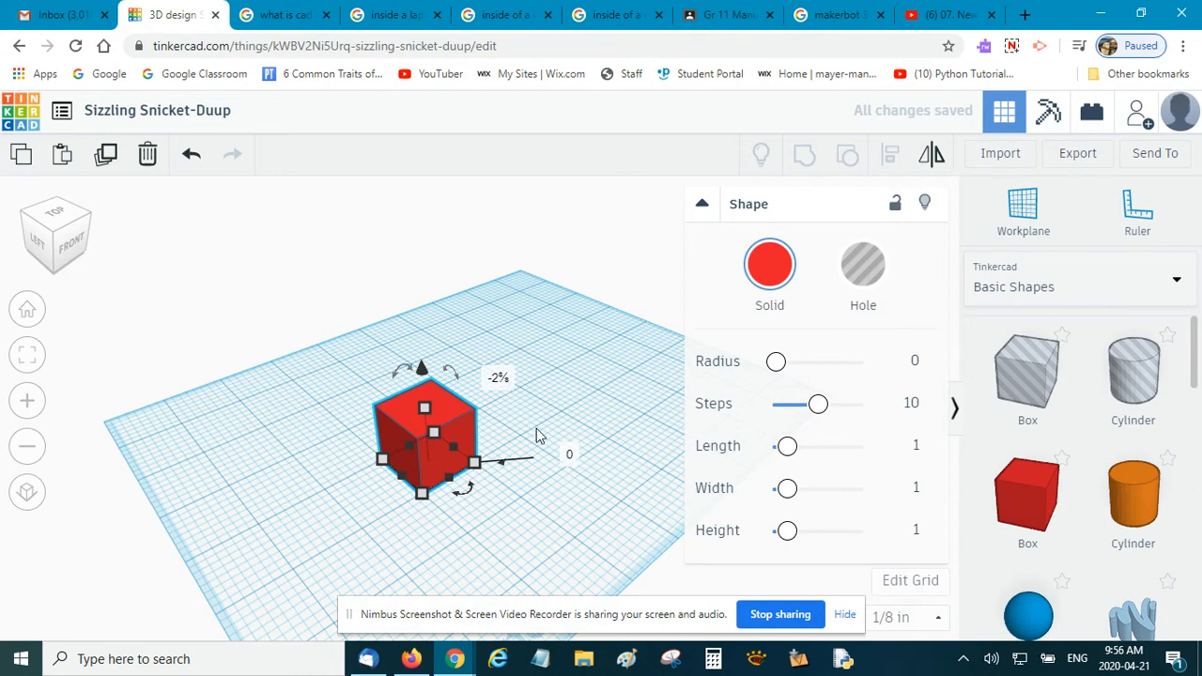
Step: Set the box's distance above the workplane to 2.0 in, and return it to 0.0
click(573, 455)
text(2.0)
key(Return)
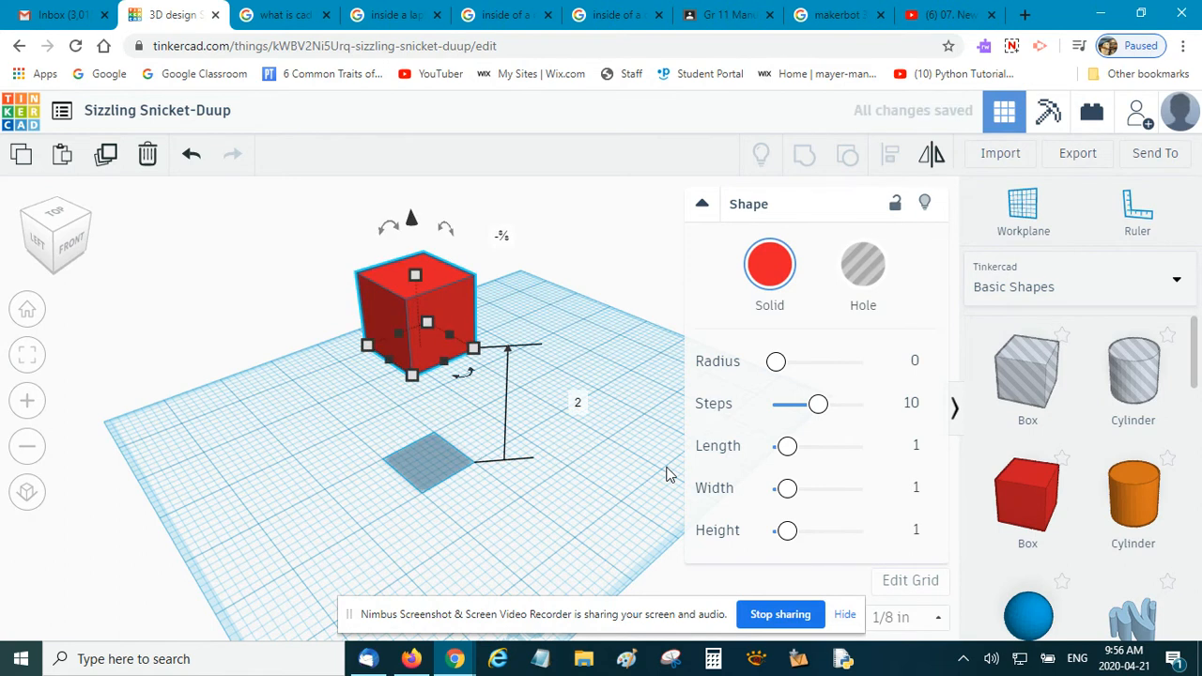
text(0.0)
key(Return)
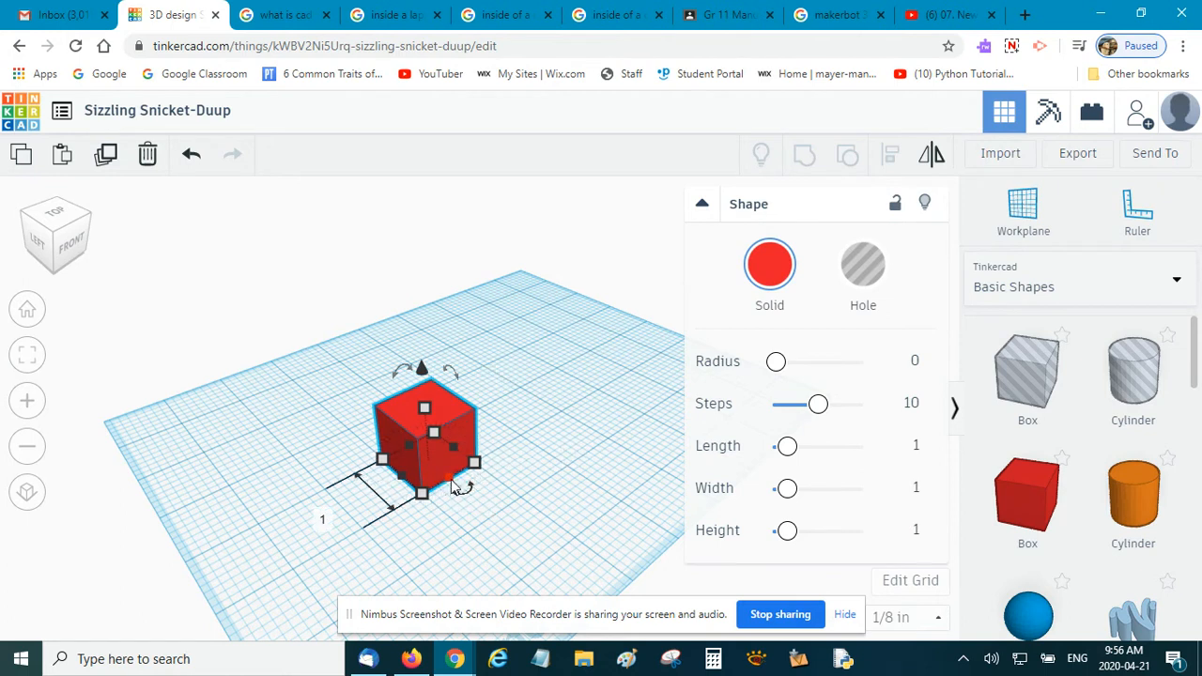
Step: Stretch the box along one side, and set both sides of its base to 2 in
drag(451, 479, 491, 564)
click(351, 552)
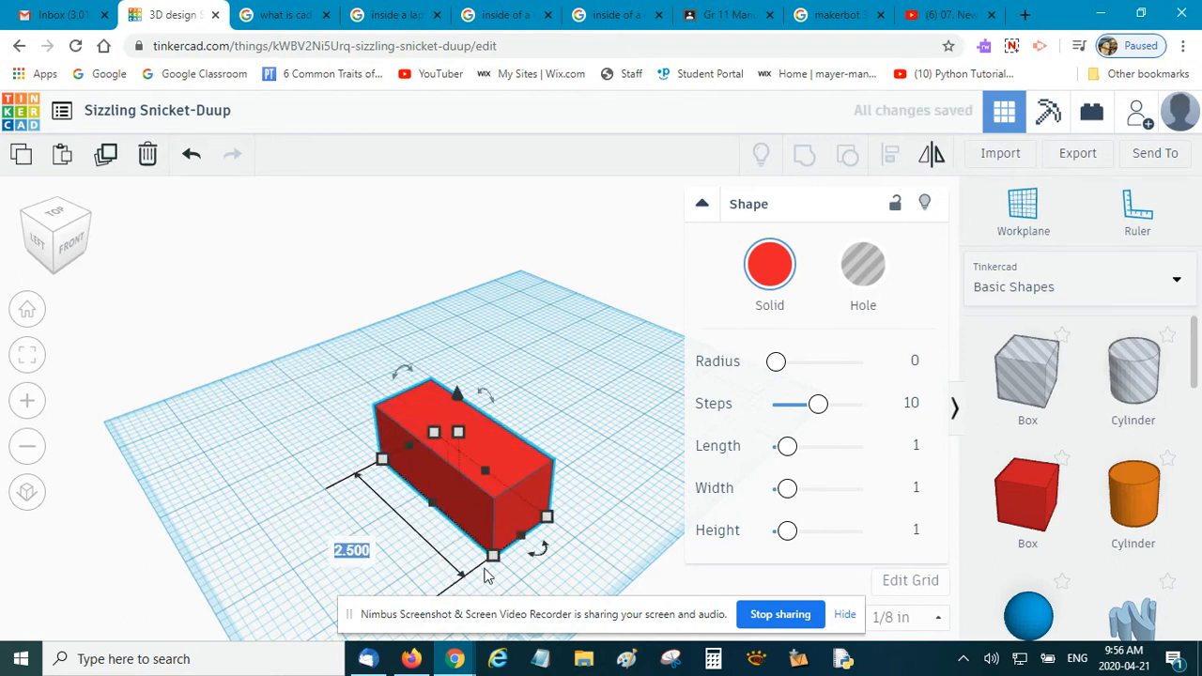
text(2)
key(Return)
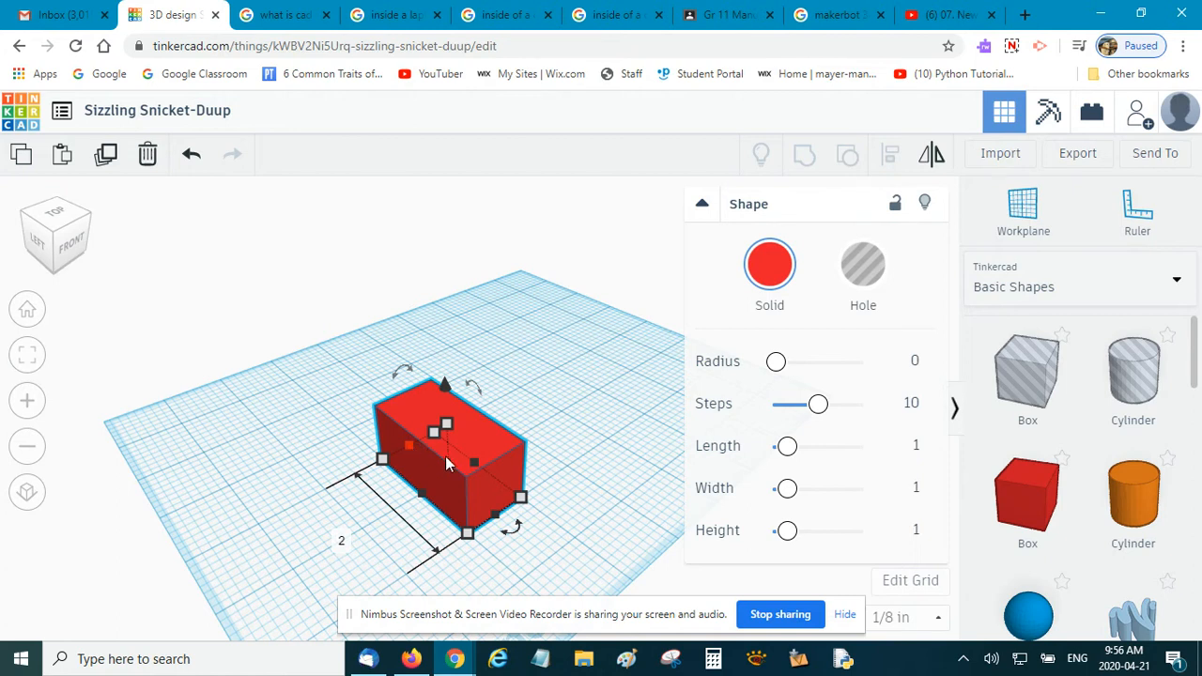
click(556, 563)
text(2.0)
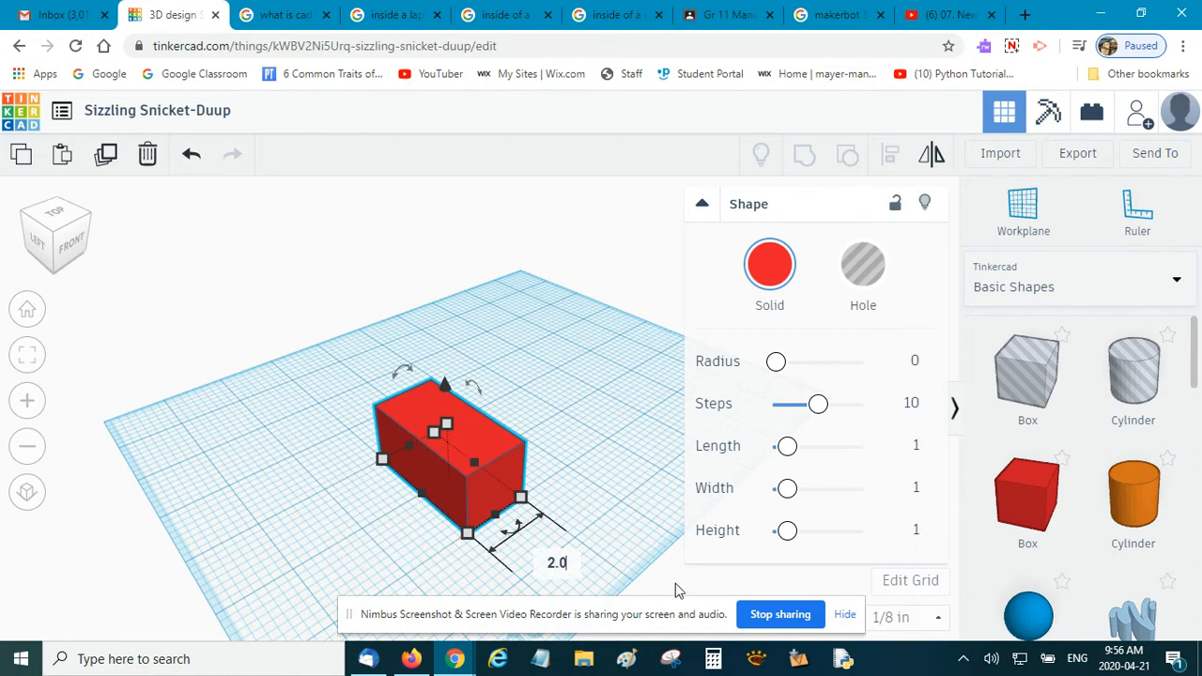
key(Return)
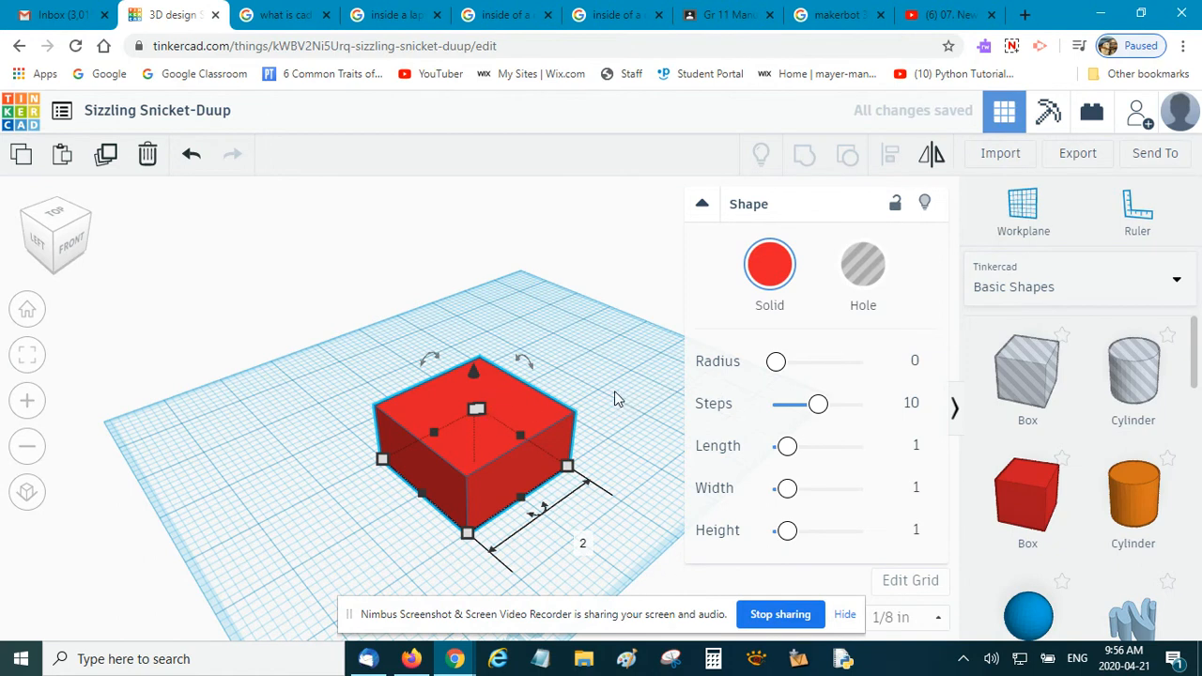
Step: Set the box's height to 2.0 in to make a cube, and deselect it
scroll(615, 398, up, 2)
middle_drag(615, 398, 445, 247)
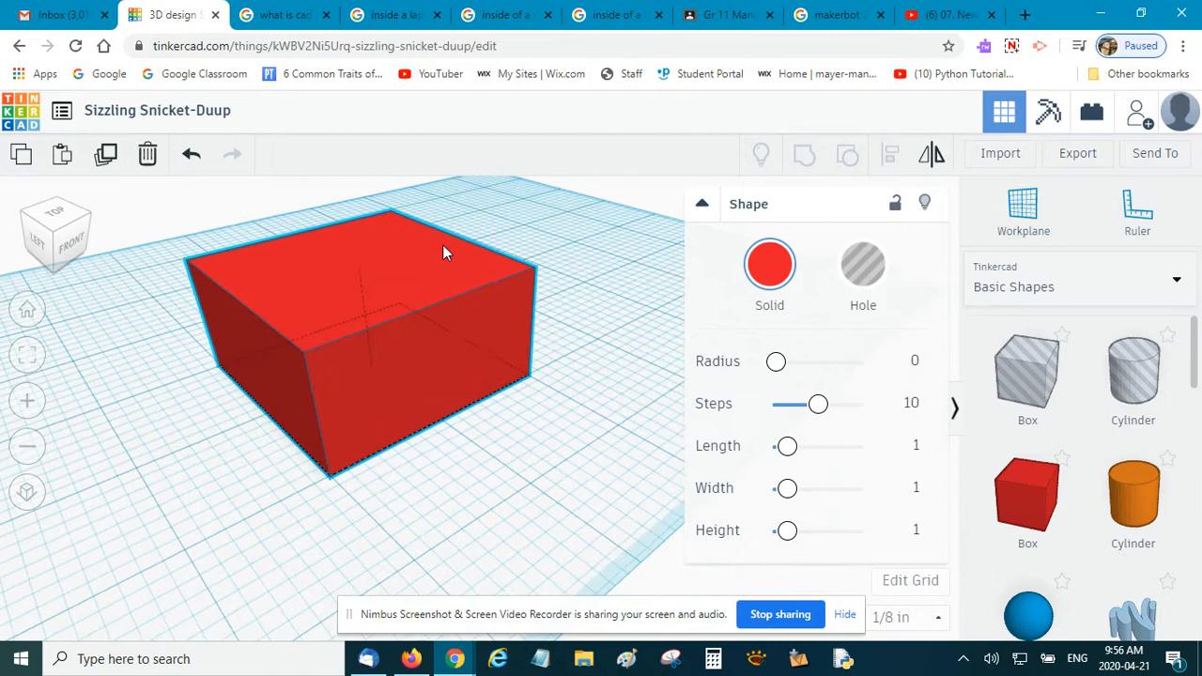
click(606, 341)
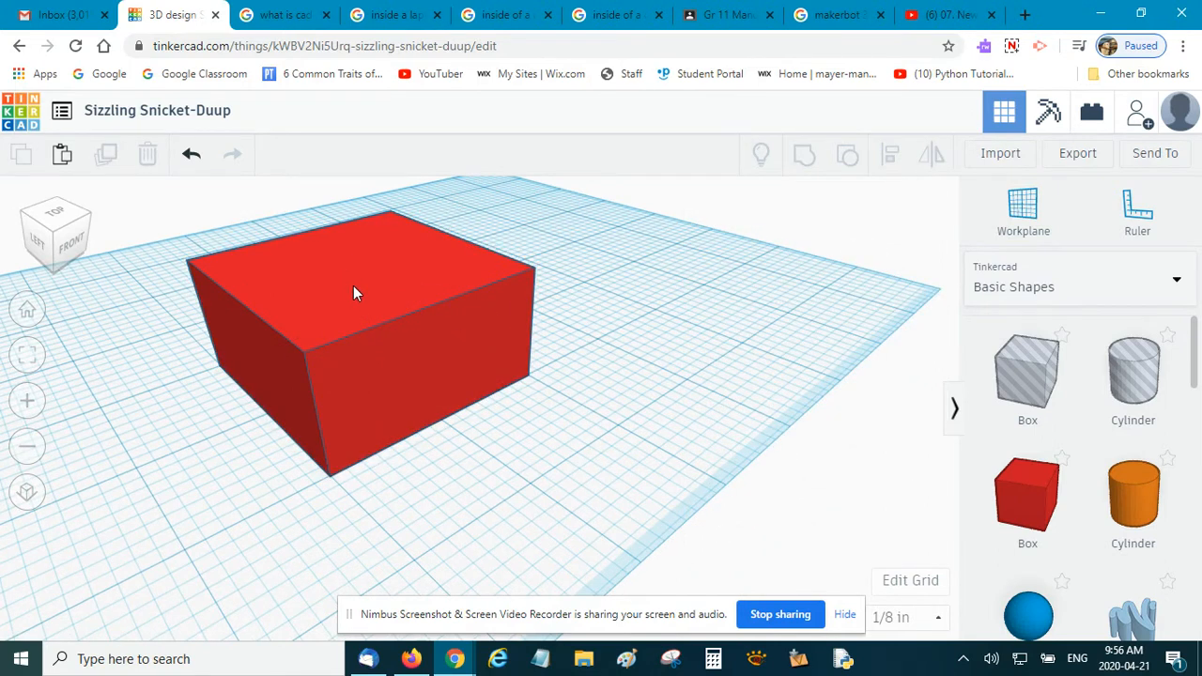
click(375, 324)
mouse_move(358, 264)
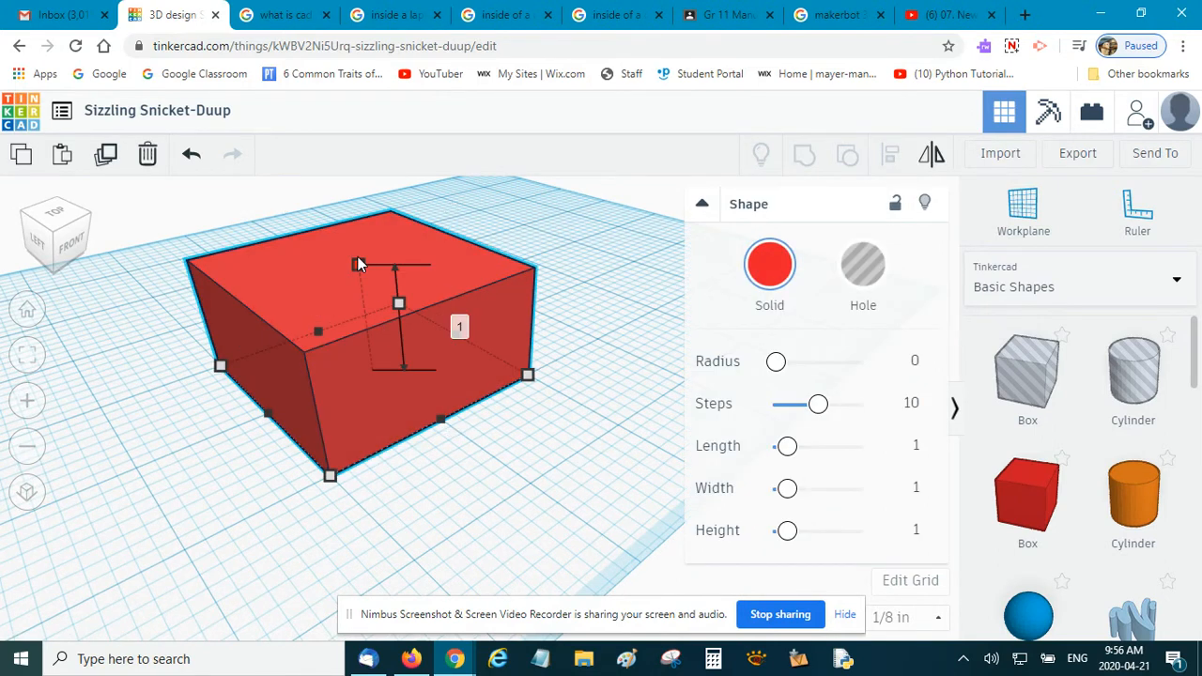
click(456, 323)
text(2.0)
key(Return)
scroll(557, 349, down, 2)
scroll(536, 368, up, 3)
scroll(537, 367, down, 3)
scroll(537, 367, up, 3)
scroll(537, 371, down, 4)
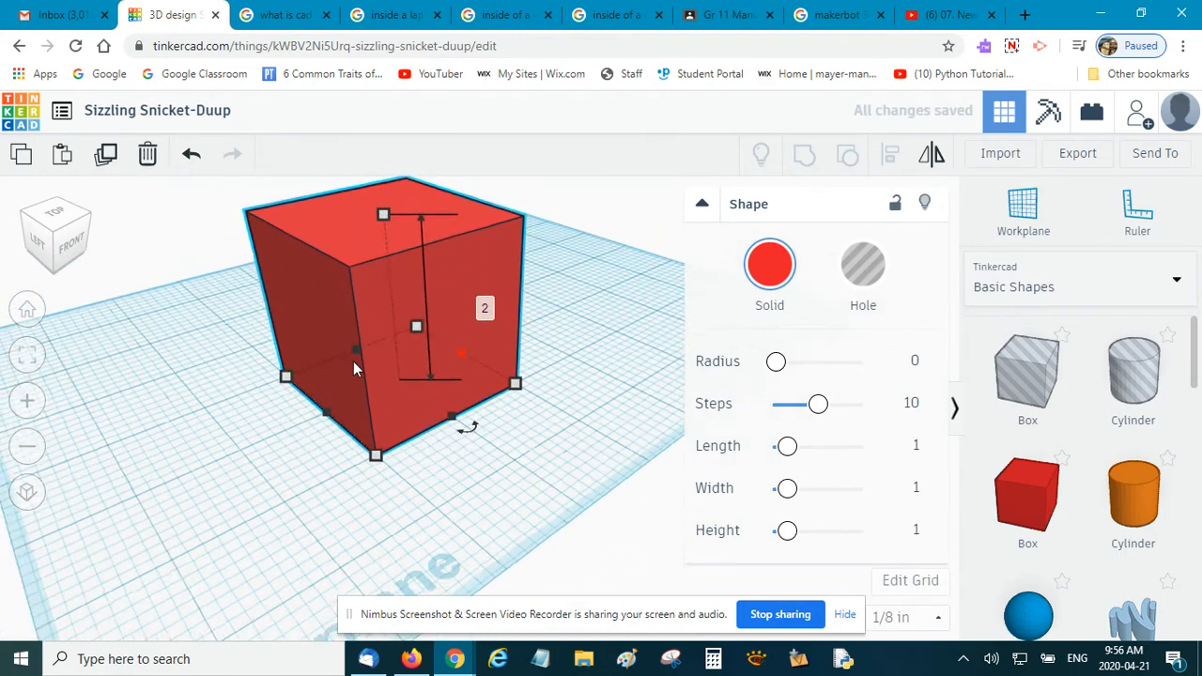
scroll(421, 465, down, 2)
click(421, 465)
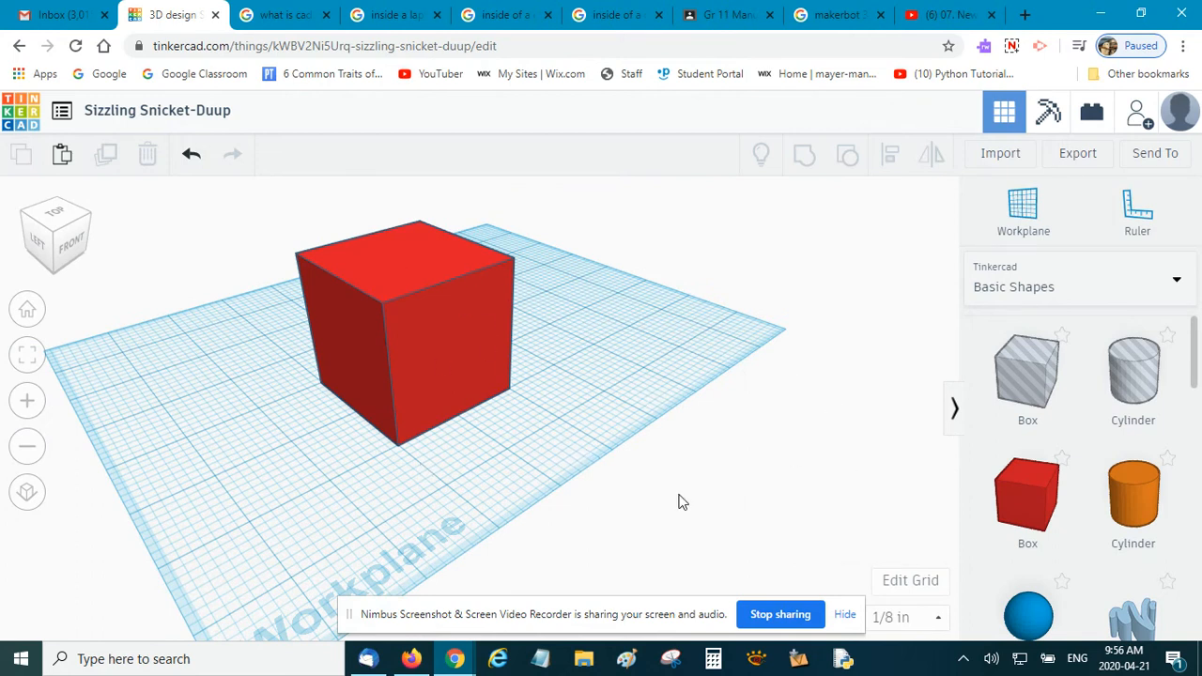
Step: Reselect the red cube and examine its shape settings and handles up close
click(460, 338)
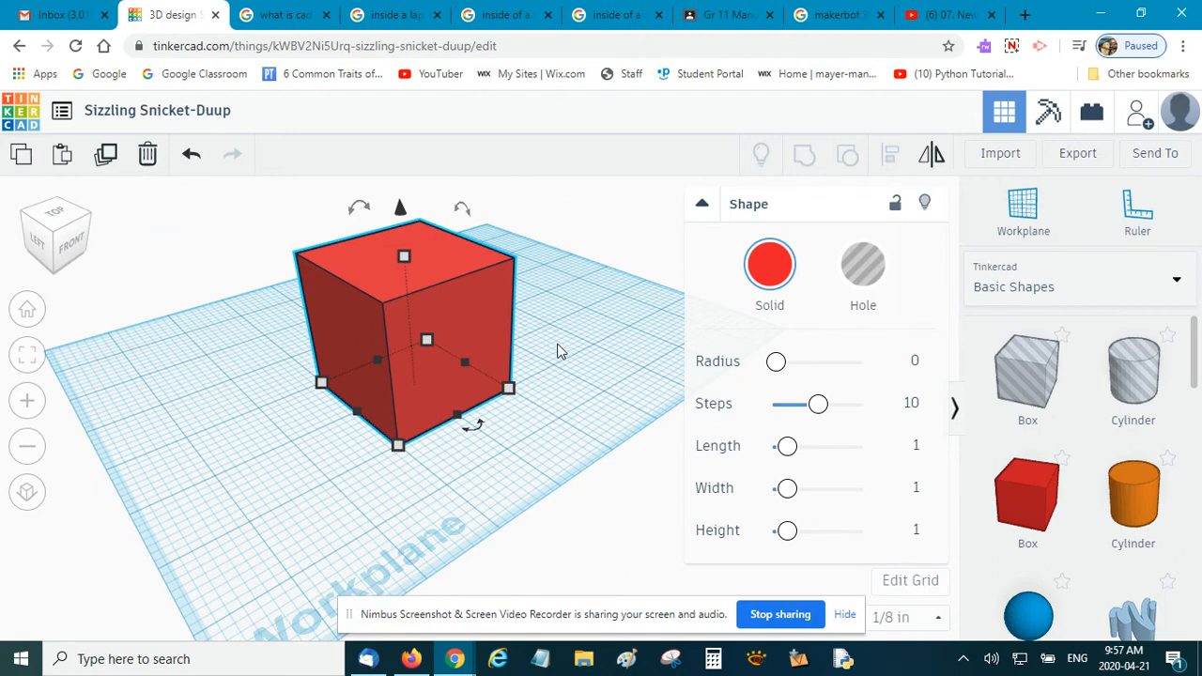
click(577, 343)
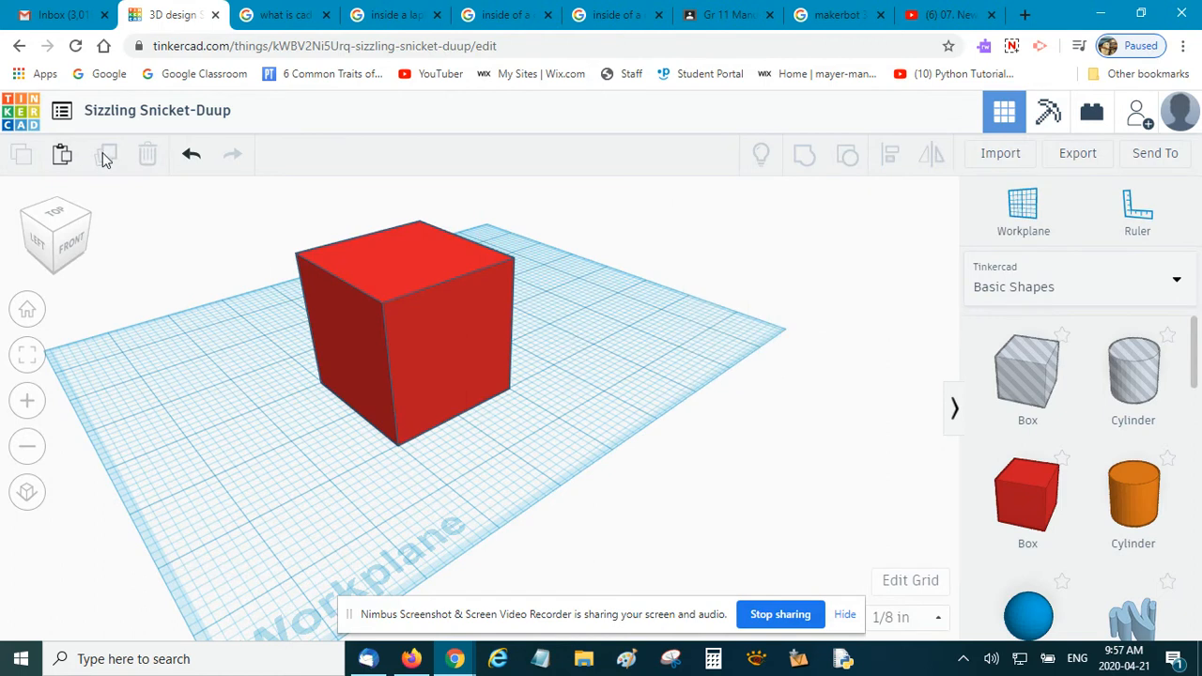
click(434, 319)
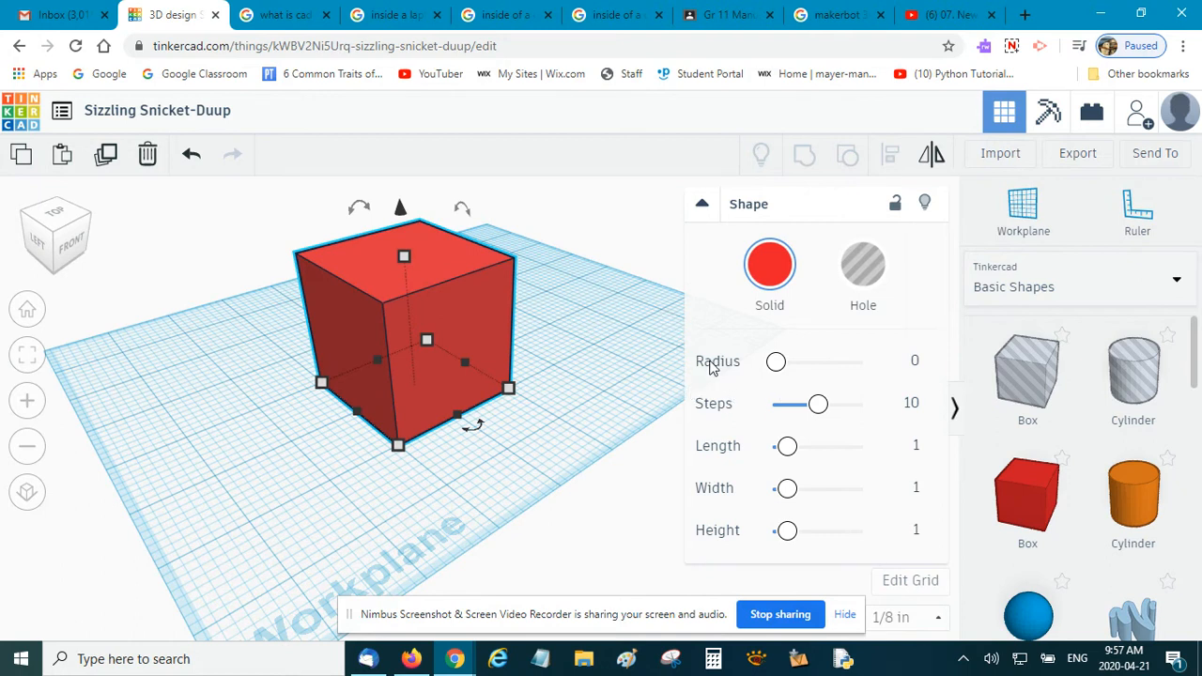
scroll(479, 316, up, 5)
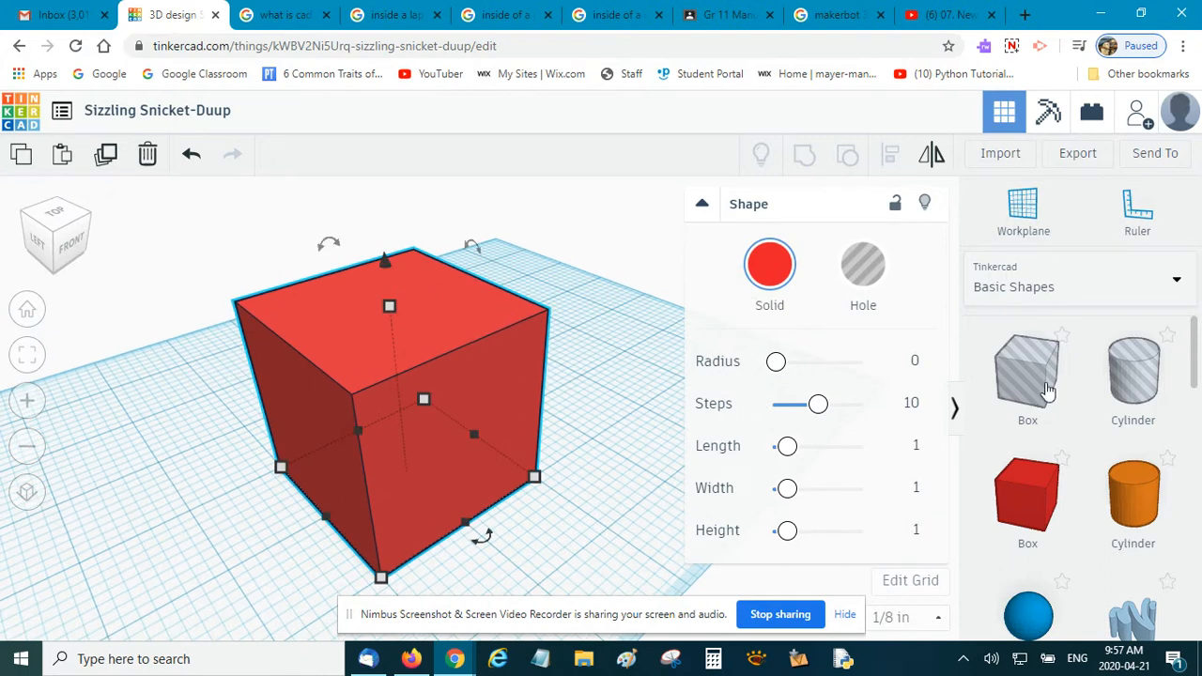
Step: Round the cube's edges with a Radius of 0.05, and return the Radius to 0
mouse_move(778, 370)
mouse_down()
mouse_move(815, 370)
mouse_move(783, 371)
mouse_up()
scroll(549, 381, up, 4)
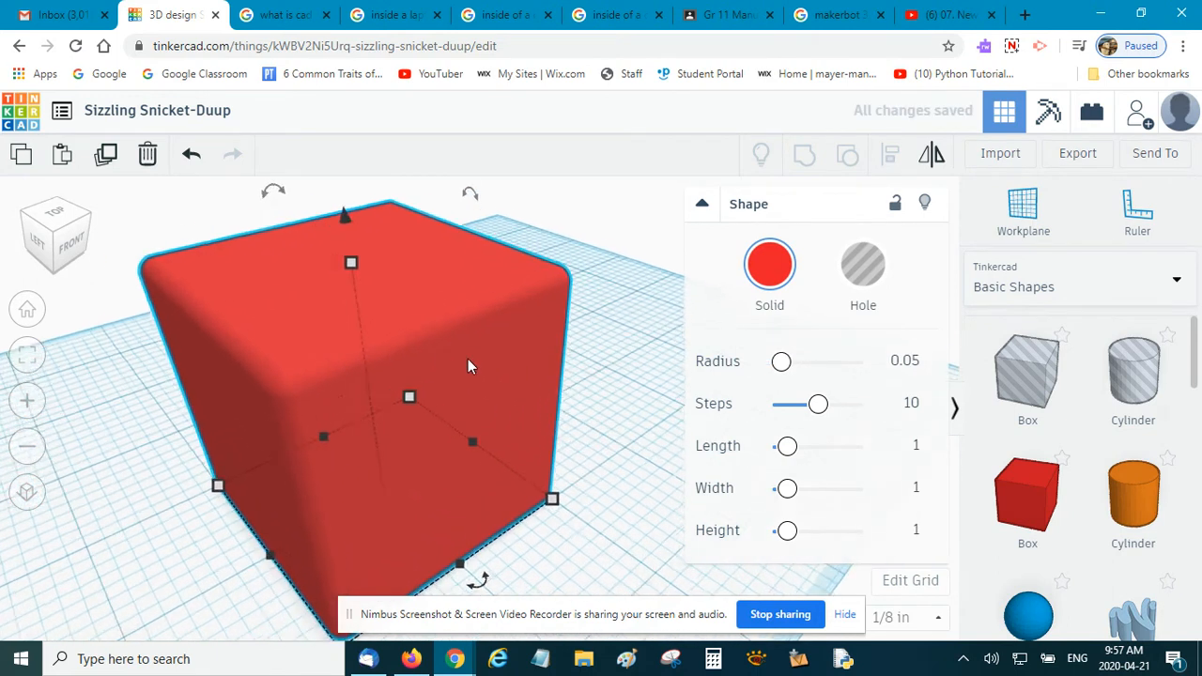
scroll(384, 355, down, 2)
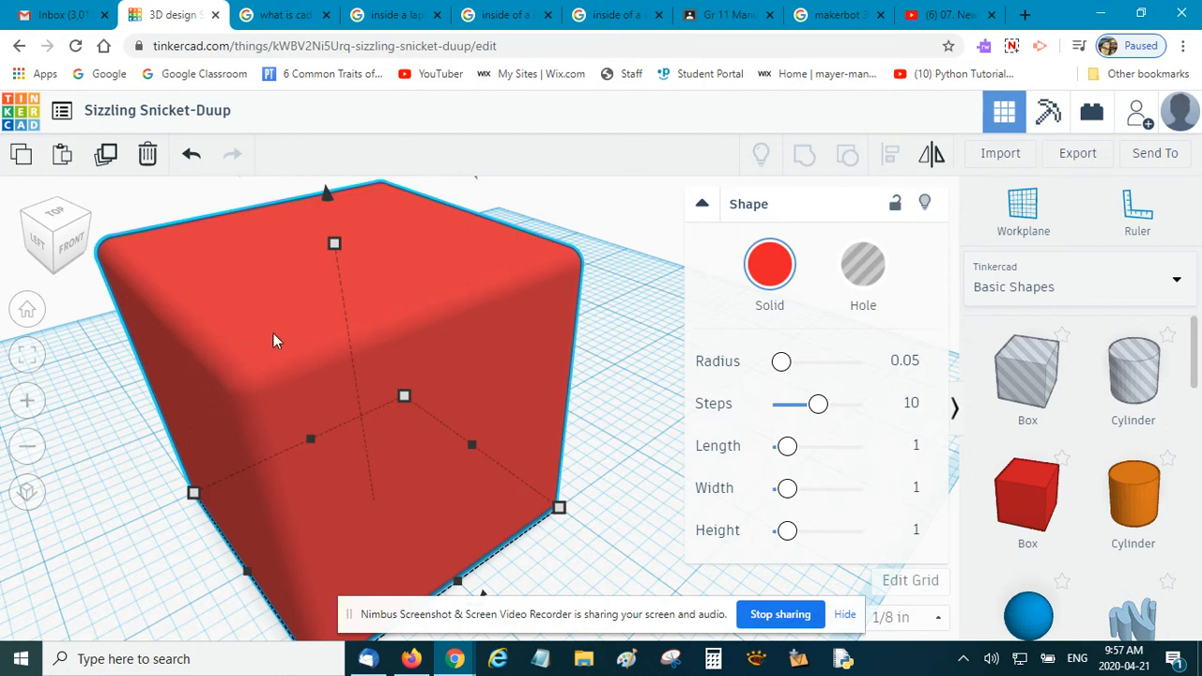
drag(782, 363, 761, 374)
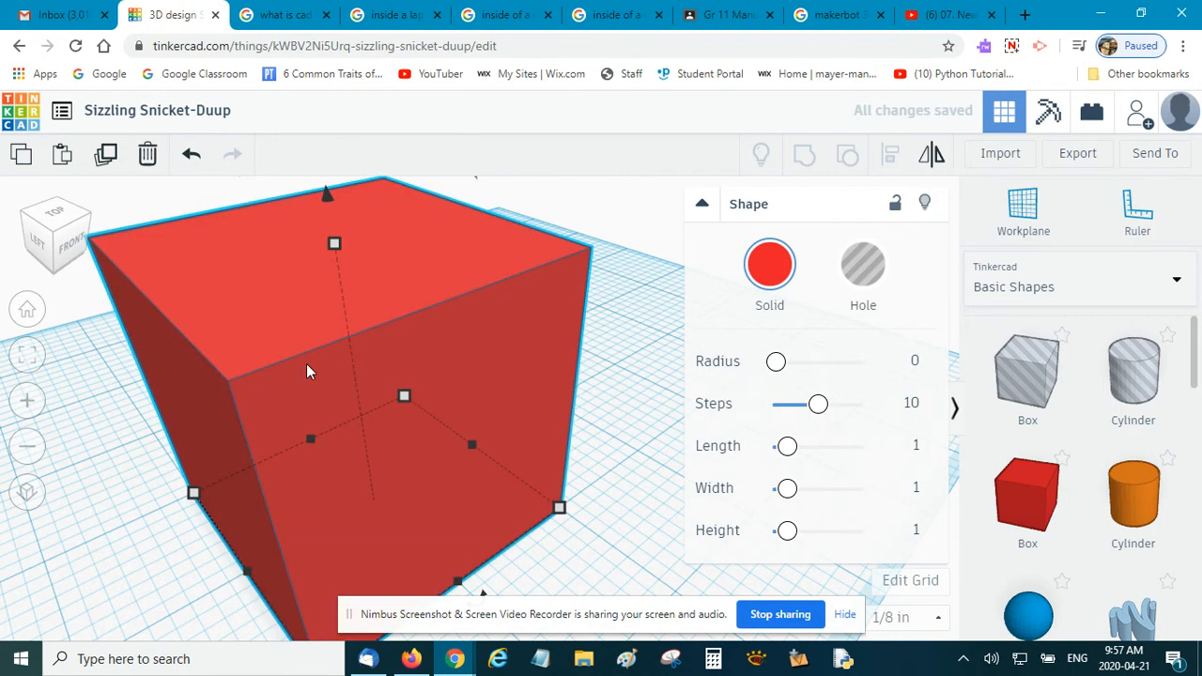
Step: Round the cube's edges with a Radius of 0.06, and recolor the cube with the bright yellow preset
mouse_move(777, 363)
mouse_down()
mouse_move(841, 373)
mouse_move(787, 377)
mouse_up()
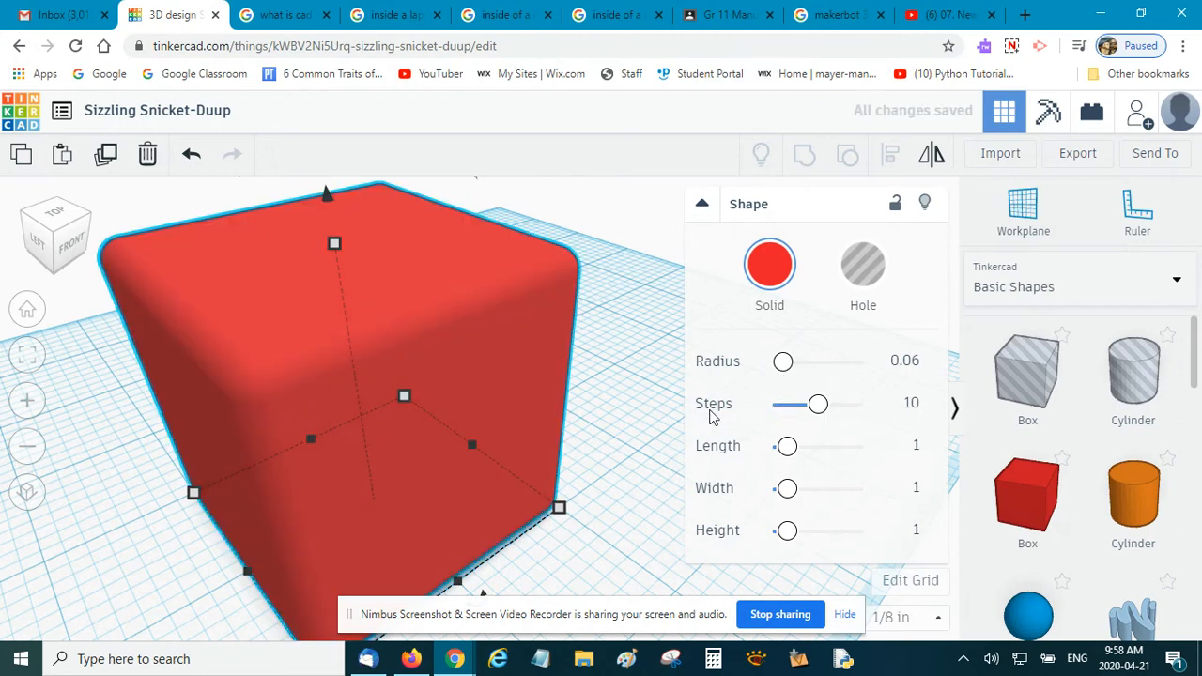
scroll(417, 402, up, 5)
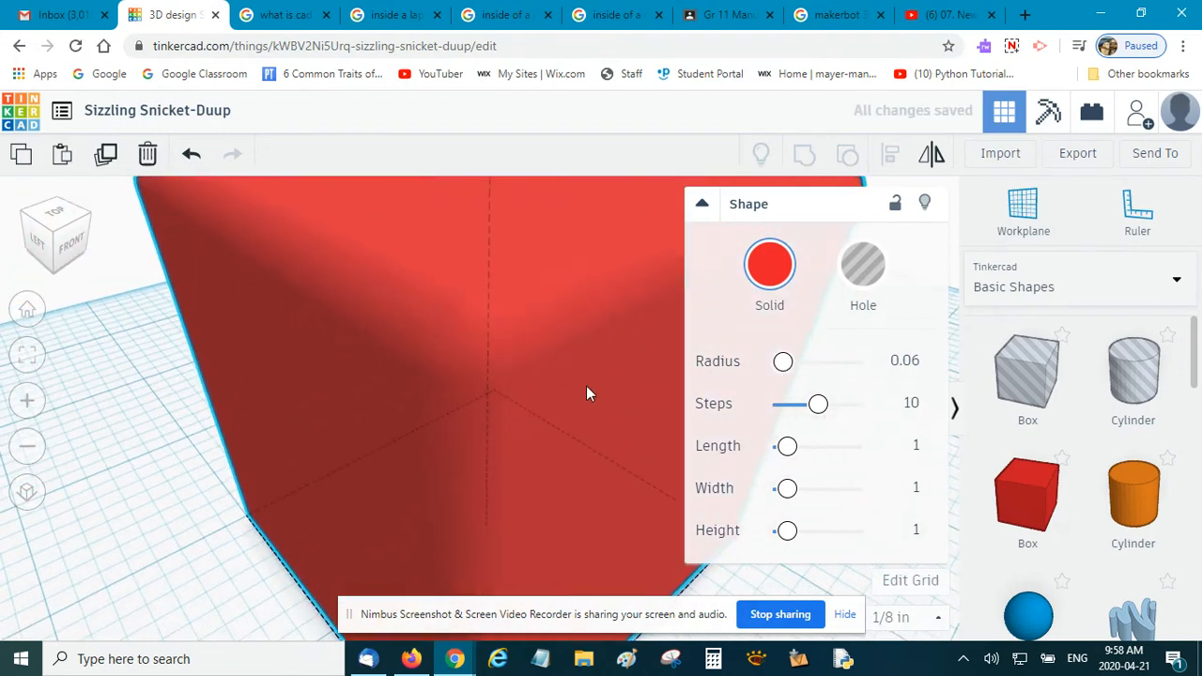
scroll(587, 393, down, 3)
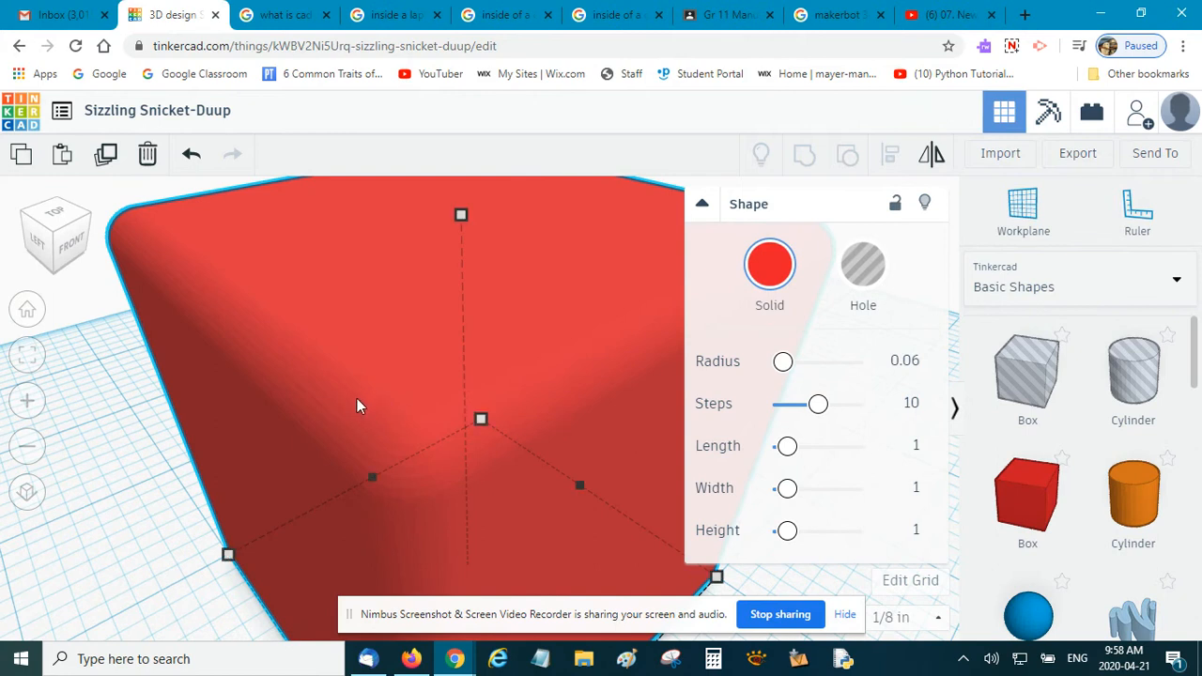
click(763, 284)
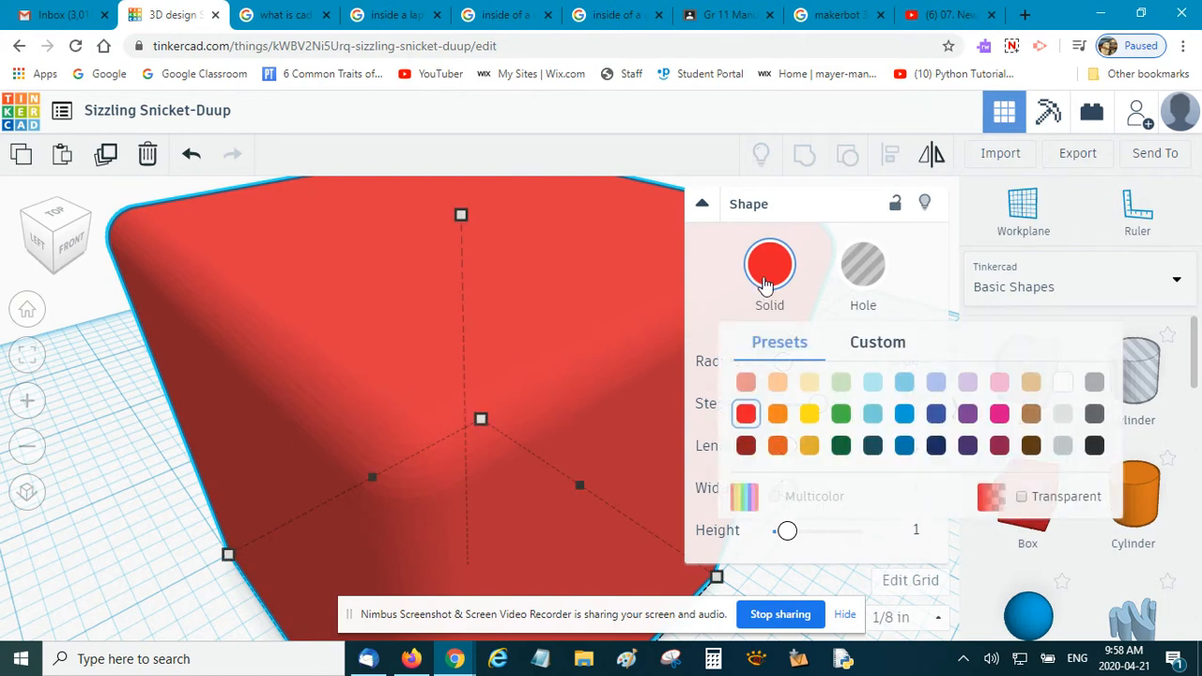
click(809, 413)
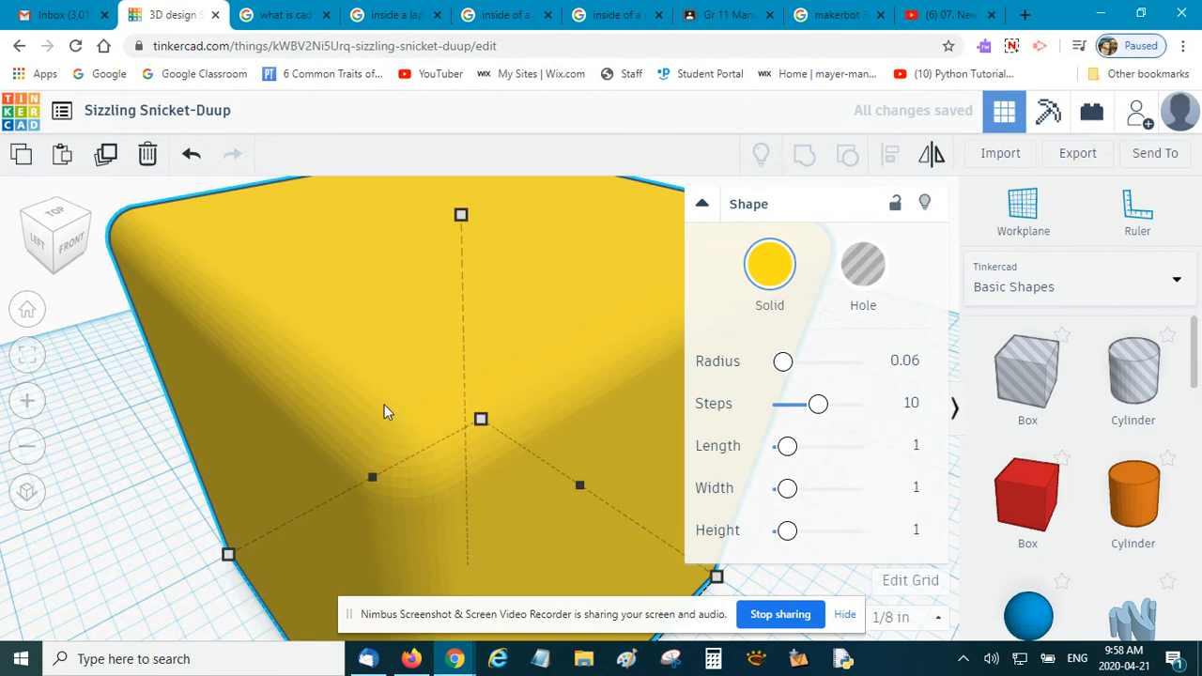
Step: Set the Steps of the cube's rounded edges to 1, 2 and 5 in turn
drag(819, 406, 775, 408)
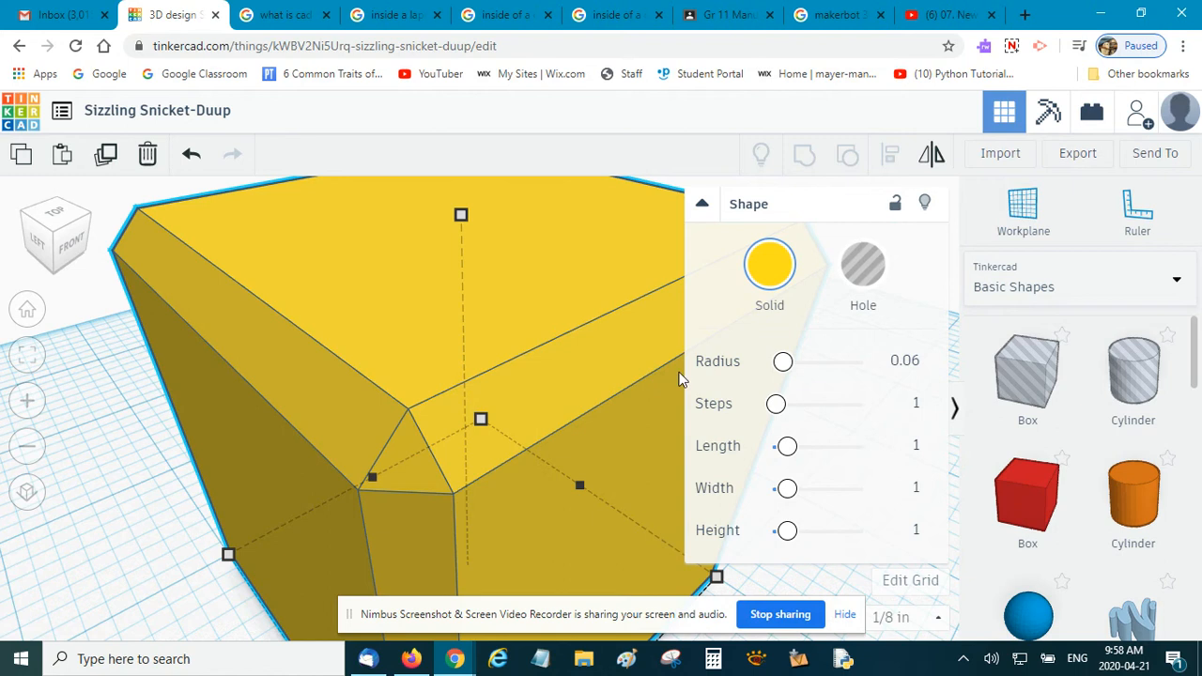
click(916, 405)
text(2)
key(Return)
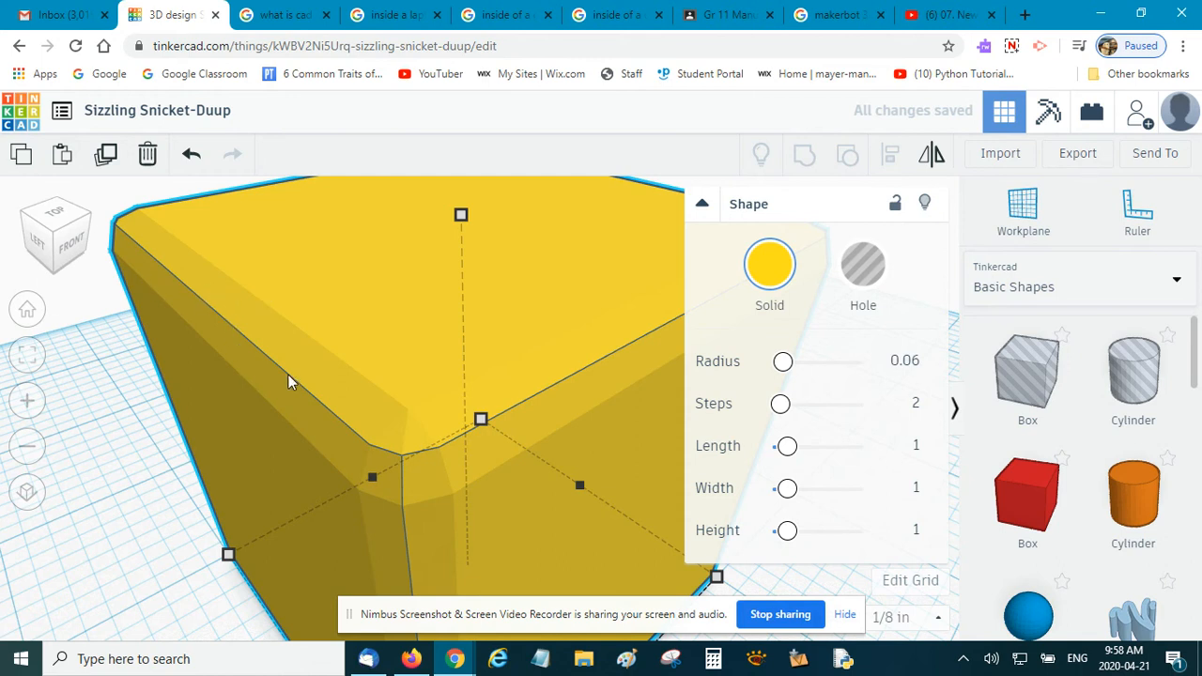
click(914, 409)
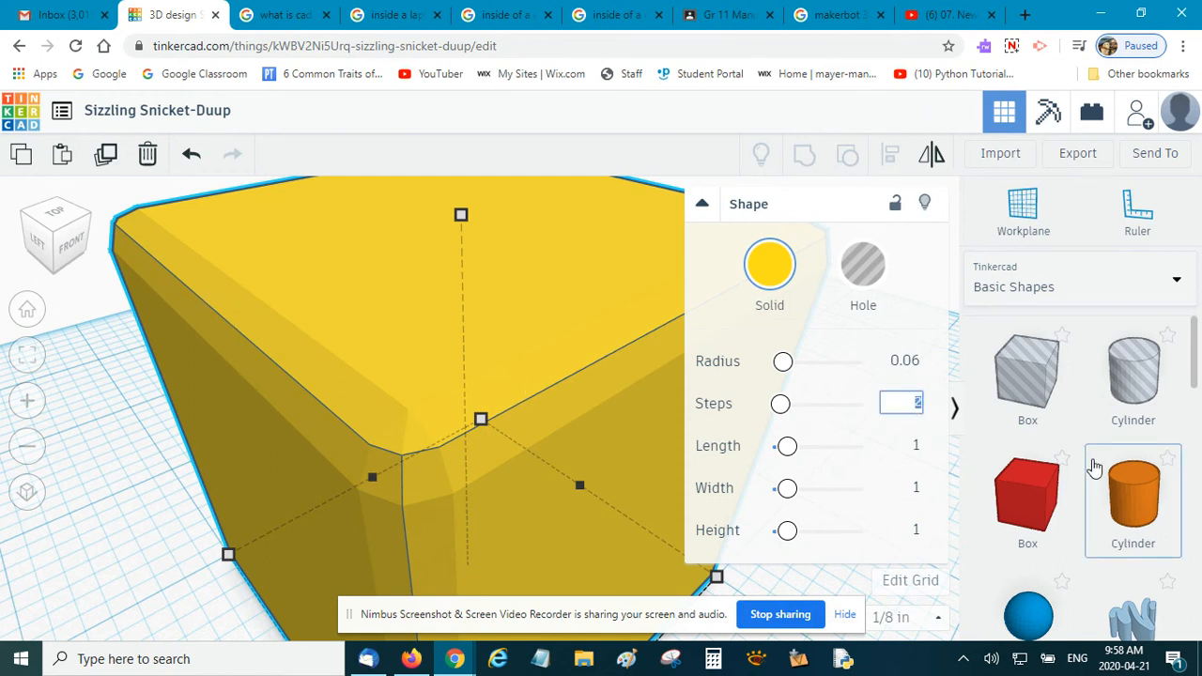
text(5)
key(Return)
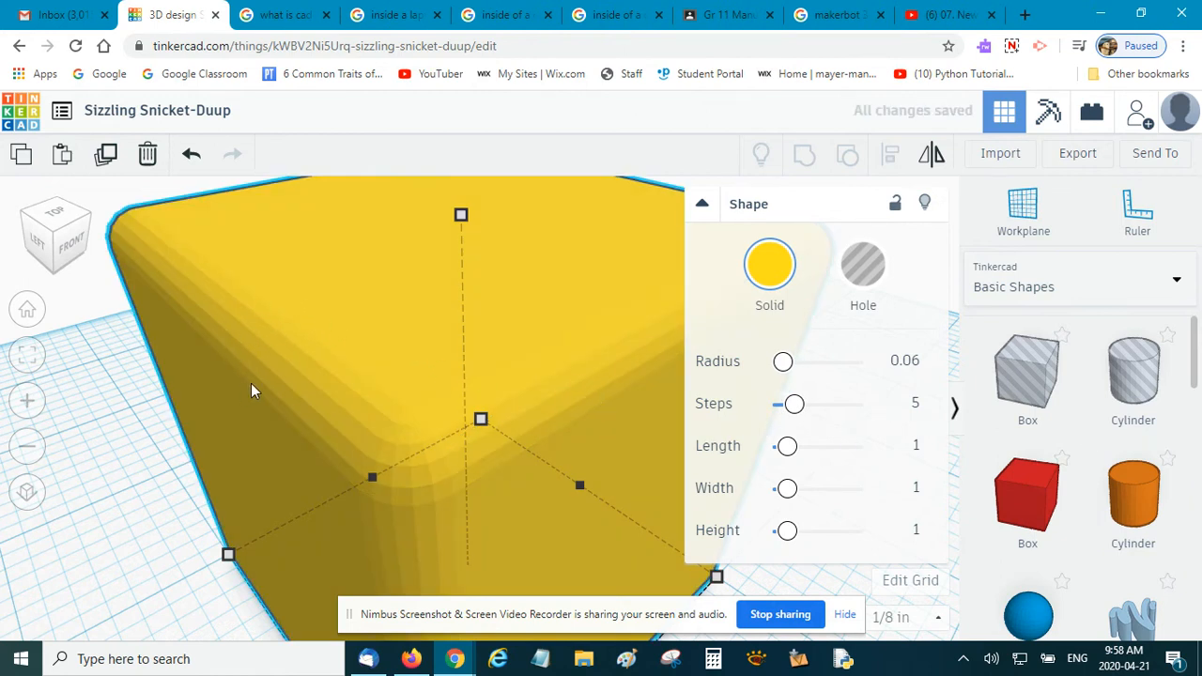
Step: Raise the Steps of the cube's rounded edges to 14, and examine the corner's smoothness up close
drag(805, 408, 848, 404)
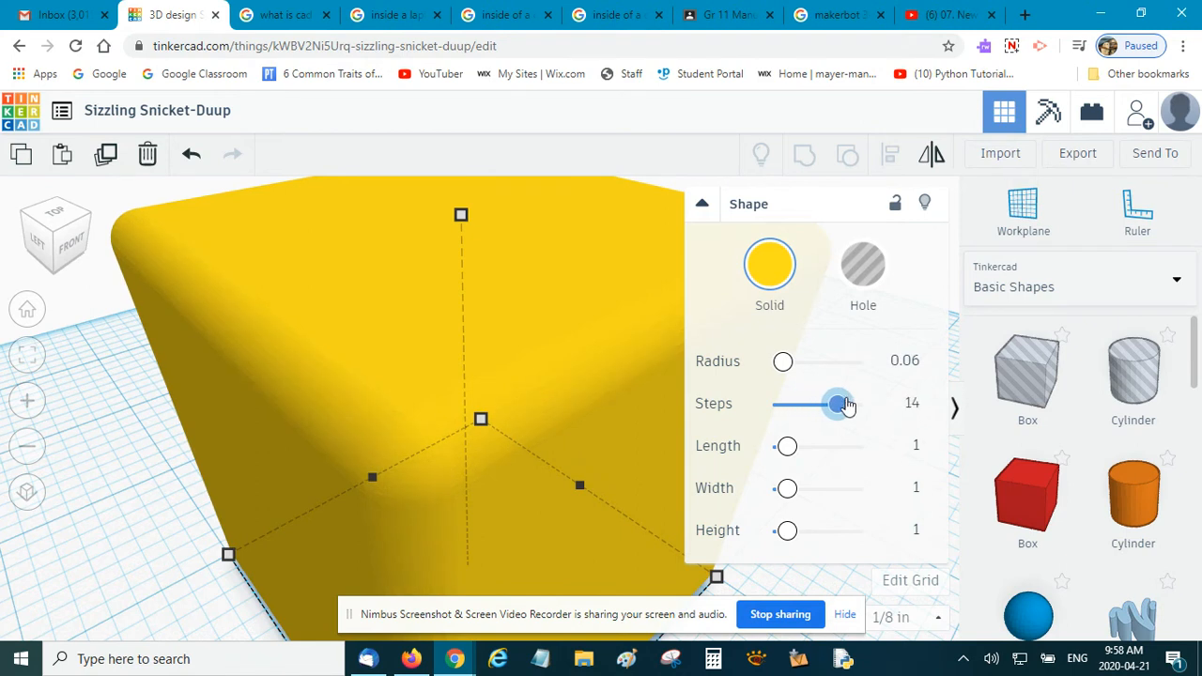
scroll(309, 402, up, 3)
scroll(270, 417, down, 2)
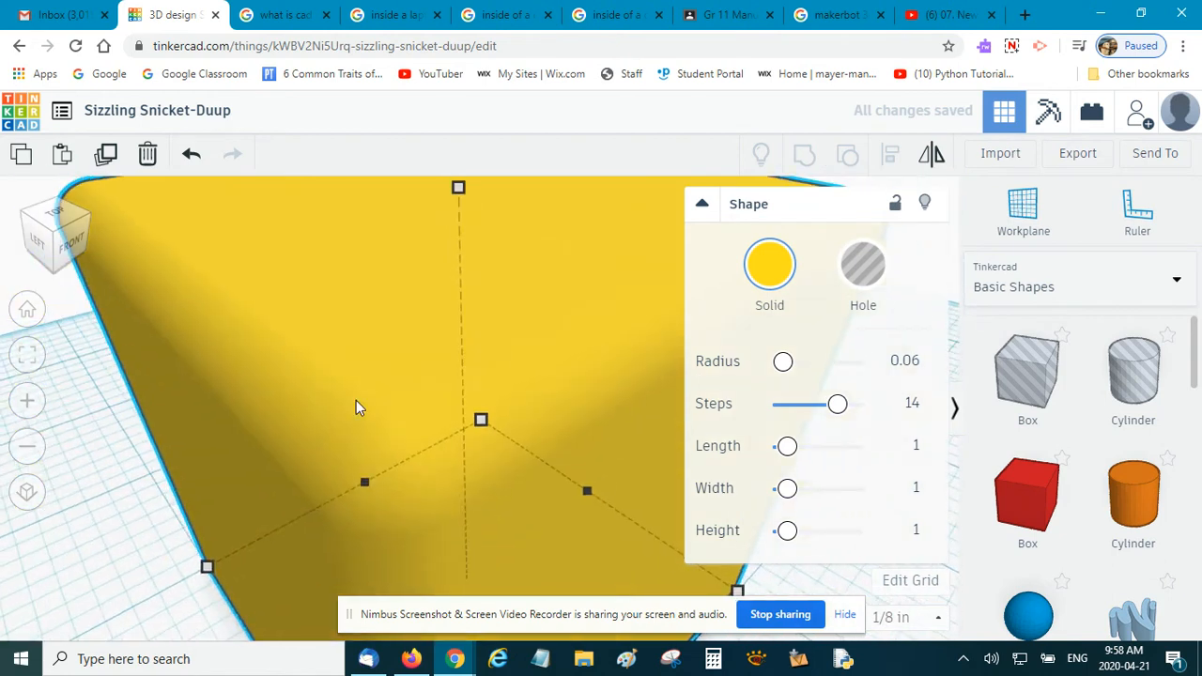
scroll(360, 375, up, 3)
scroll(335, 413, down, 3)
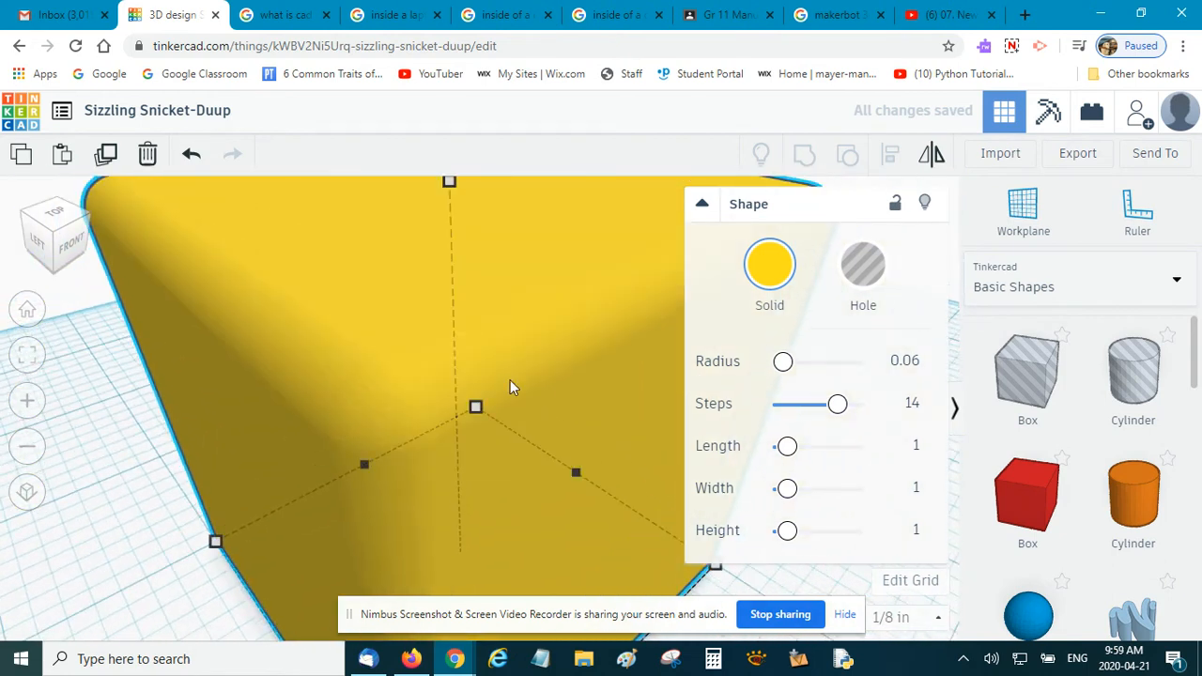
Step: Try Steps values of 8, 9 and 4 on the rounded edges, and settle on 10
drag(837, 406, 809, 412)
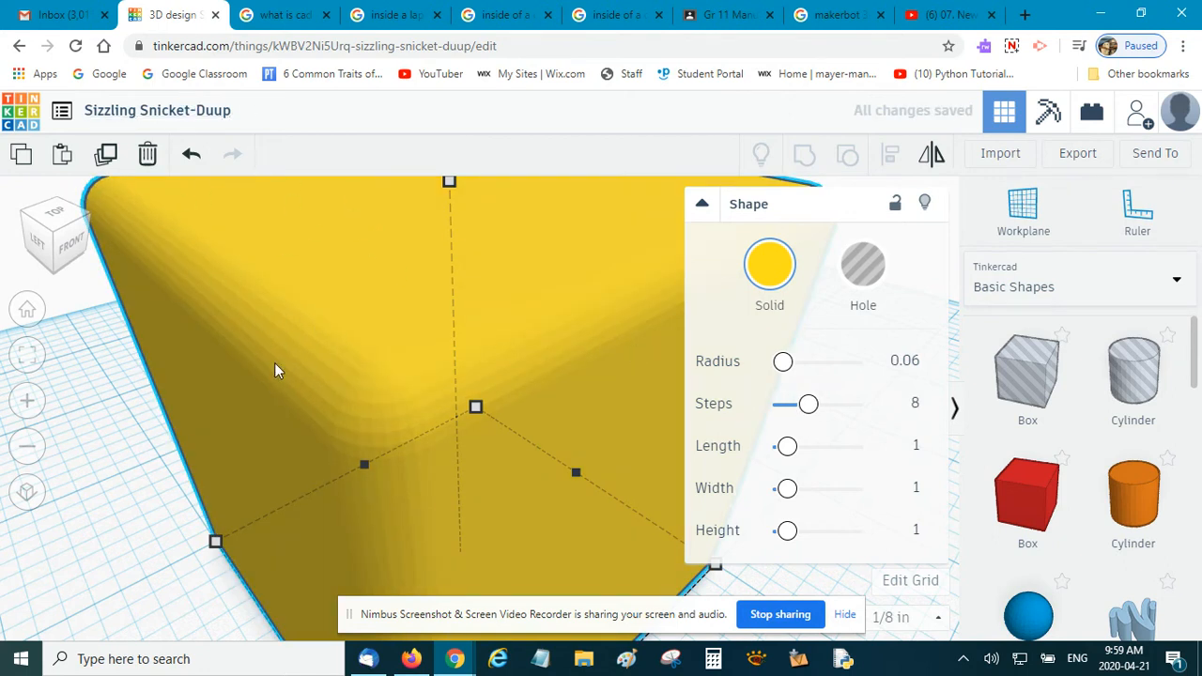
scroll(413, 370, down, 5)
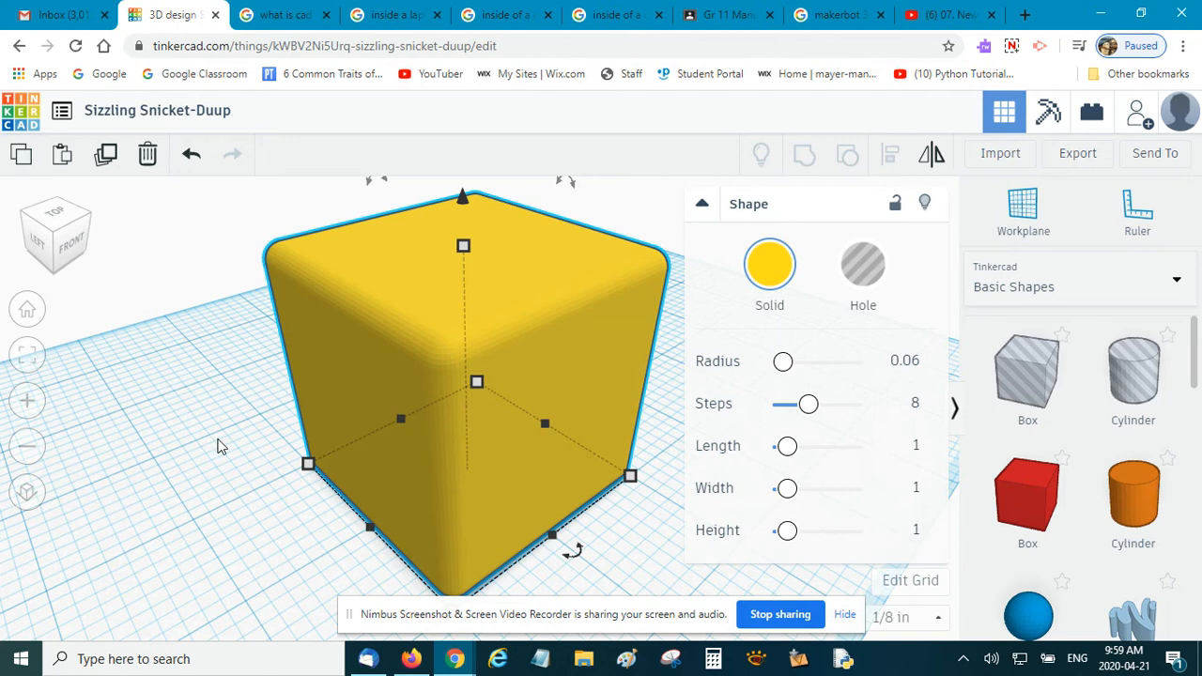
mouse_move(814, 417)
mouse_down()
mouse_move(848, 419)
mouse_move(810, 423)
mouse_up()
drag(803, 404, 814, 403)
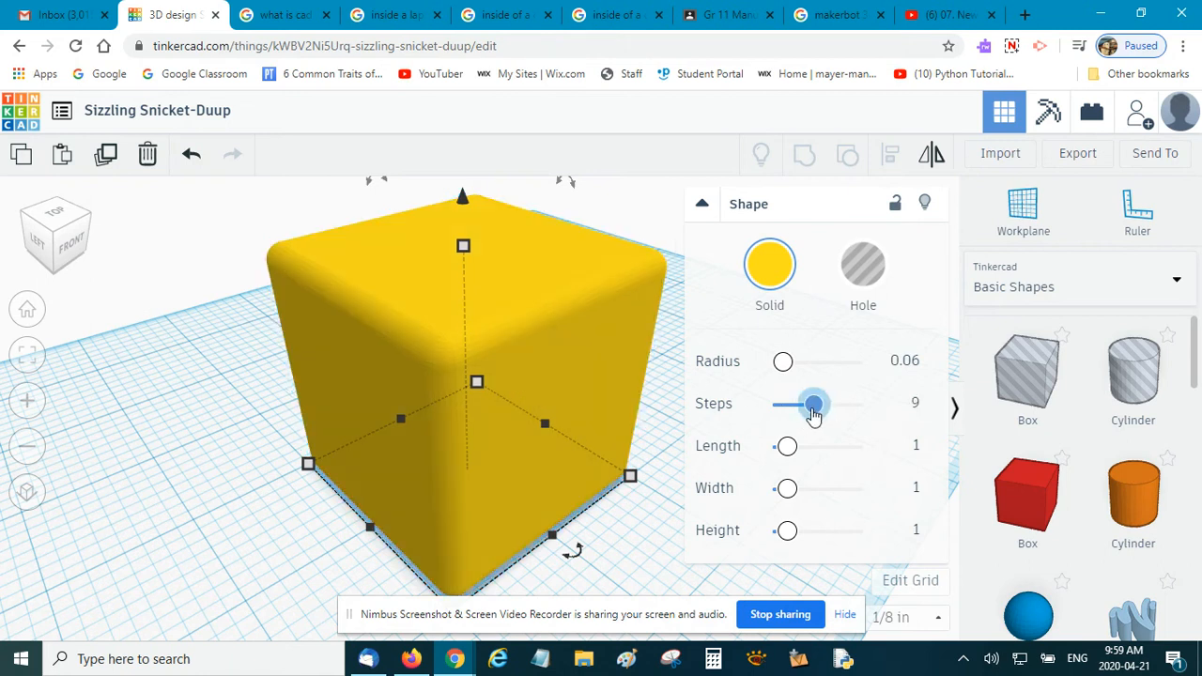
click(916, 406)
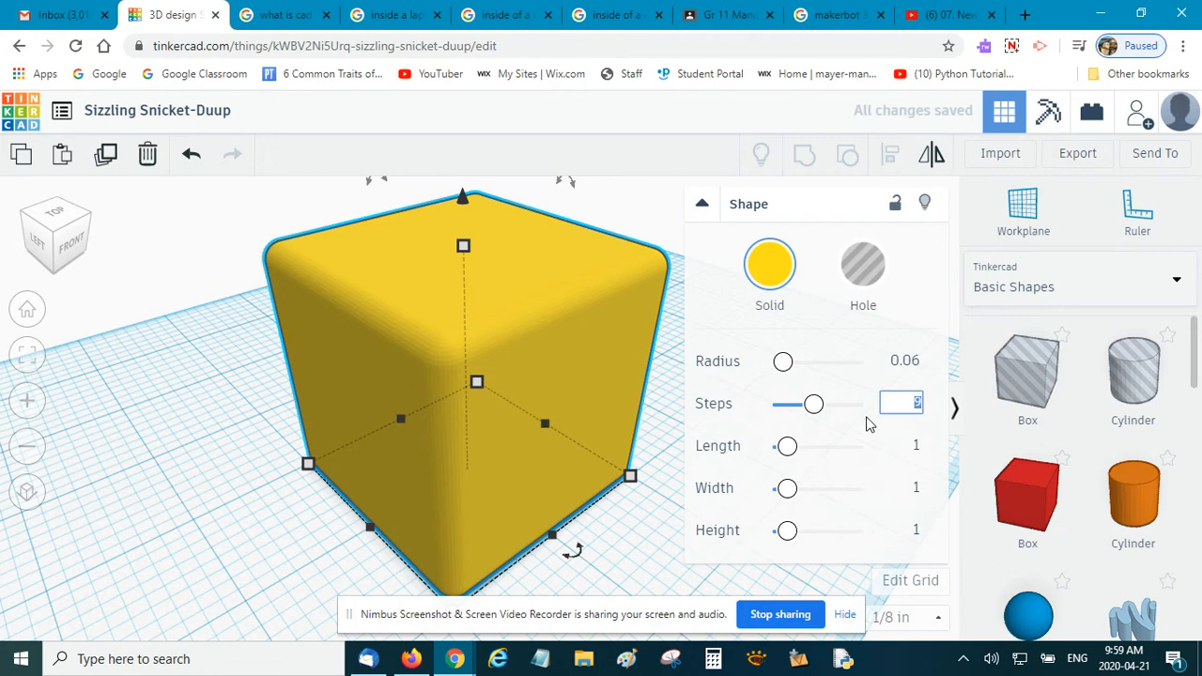
drag(816, 411, 795, 418)
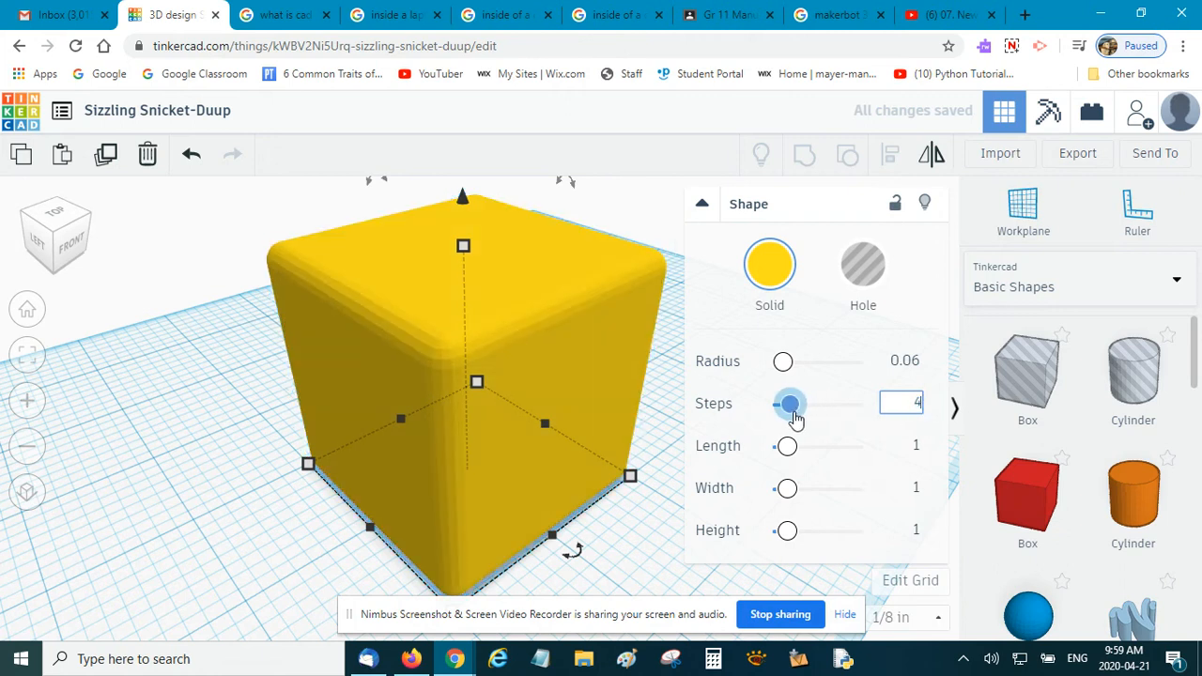
drag(794, 416, 824, 416)
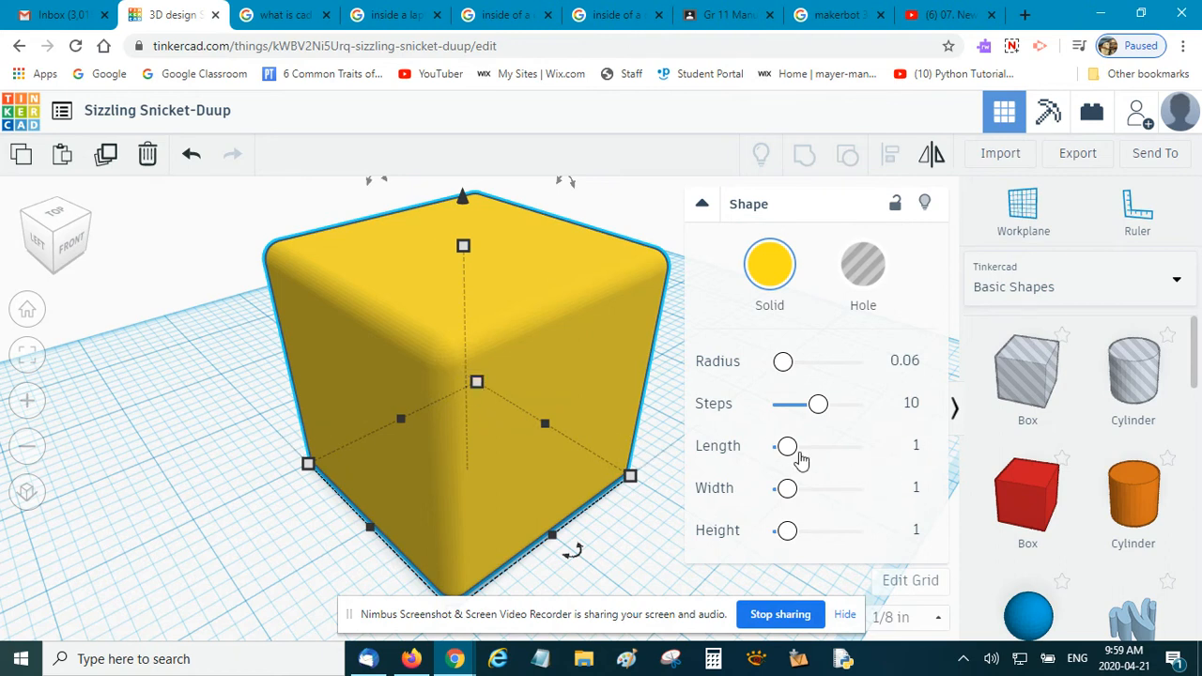
Step: Set the yellow box's Length to 2.0
click(918, 448)
text(2.0)
key(Return)
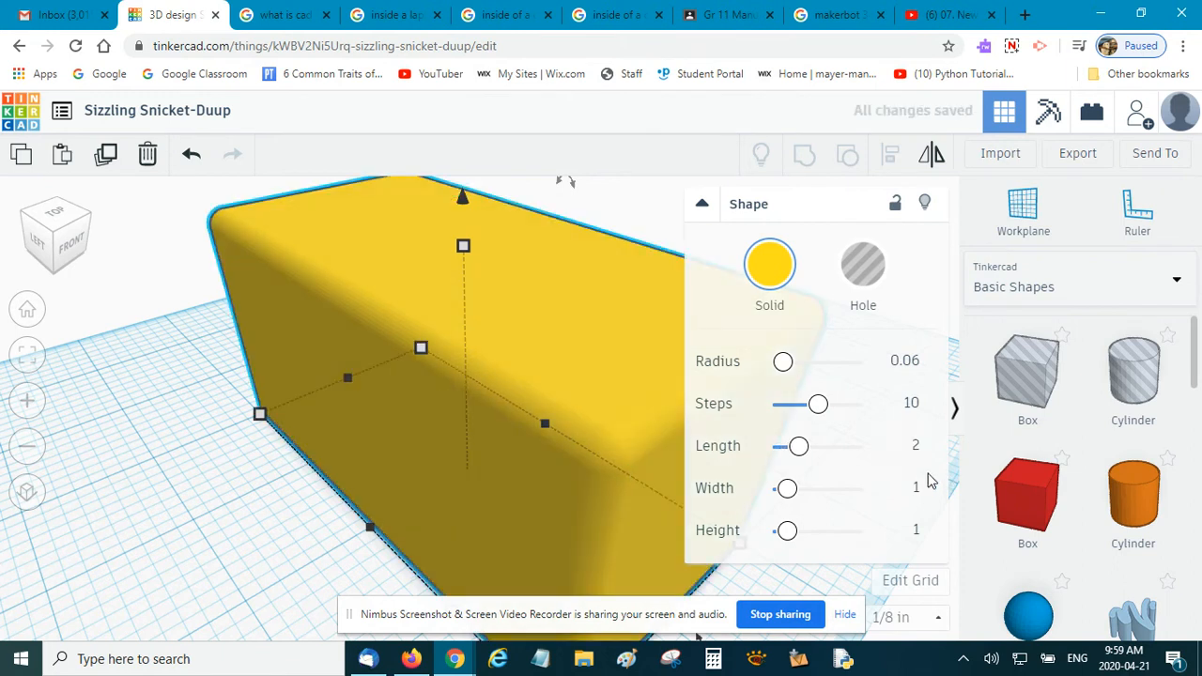
scroll(568, 414, down, 5)
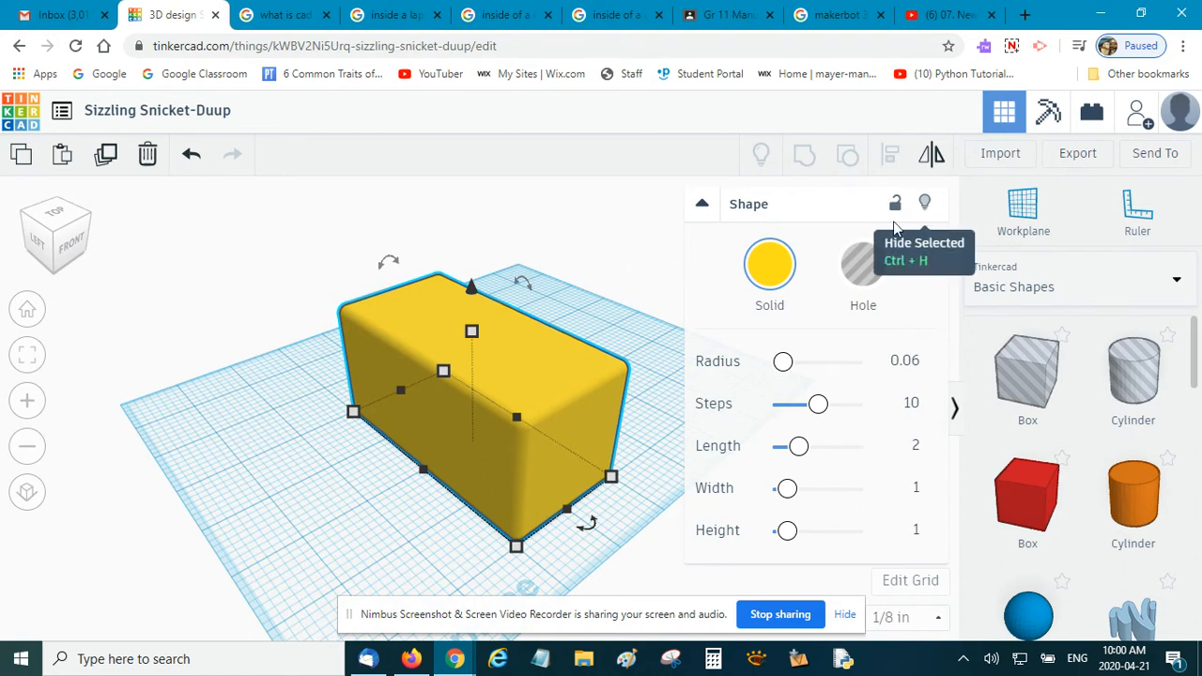
Step: Hide the yellow box and show it again, and lock and unlock its editing
click(926, 207)
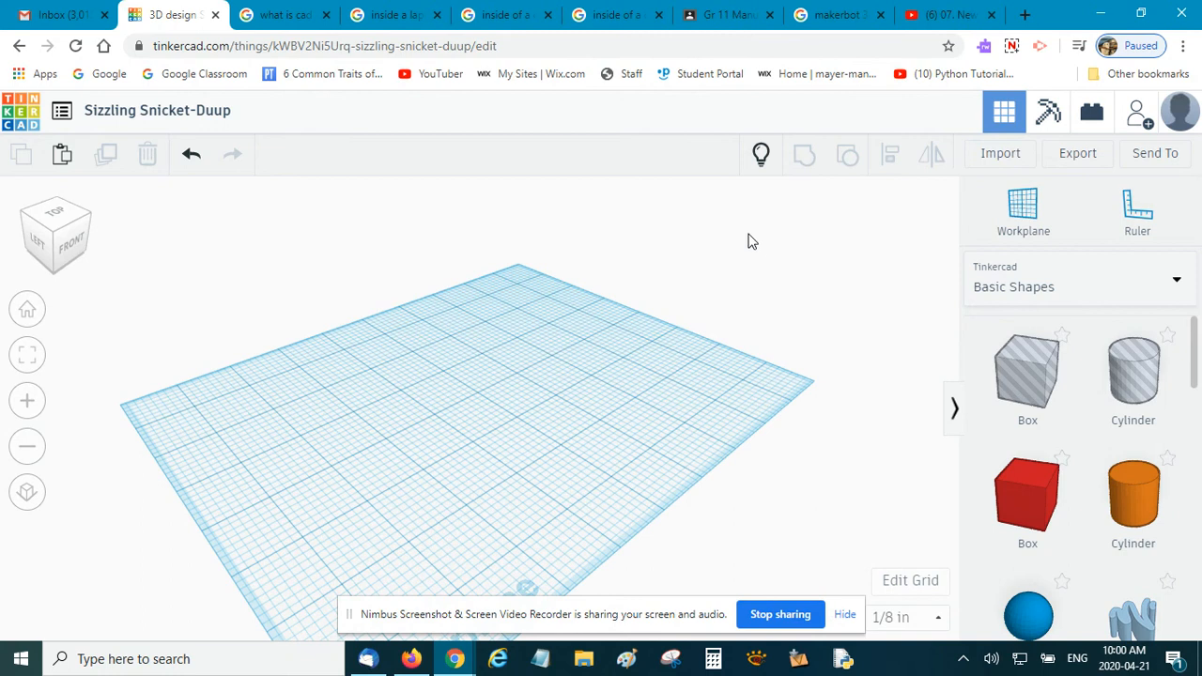
click(761, 155)
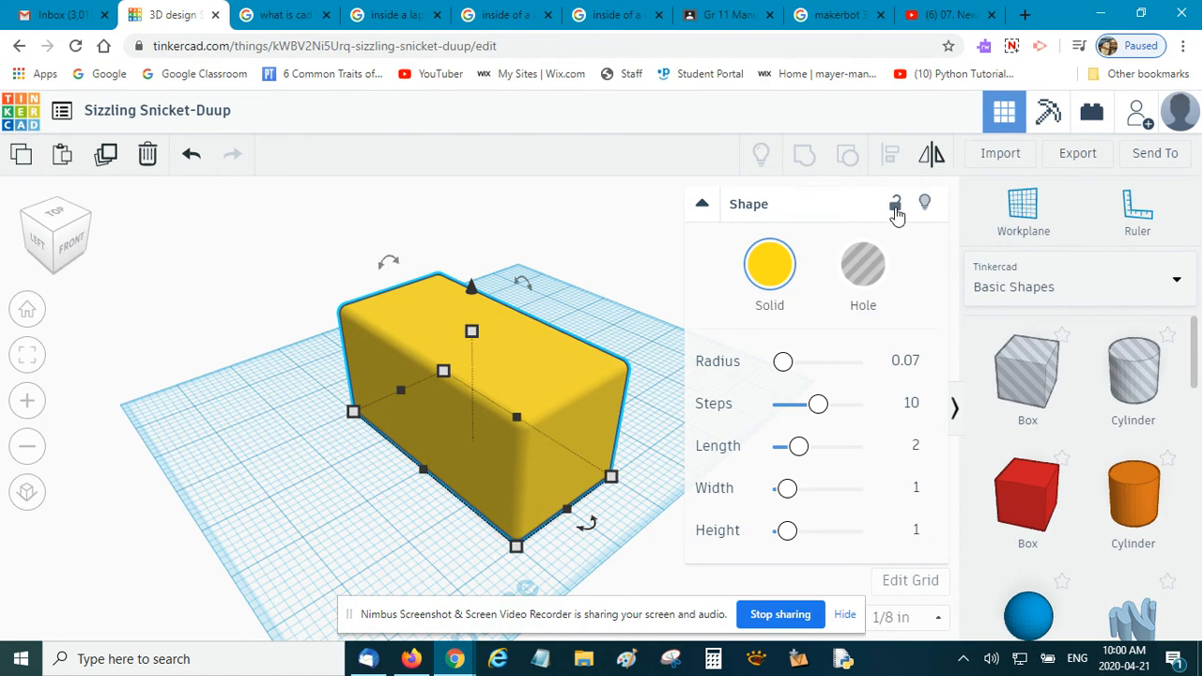
click(895, 210)
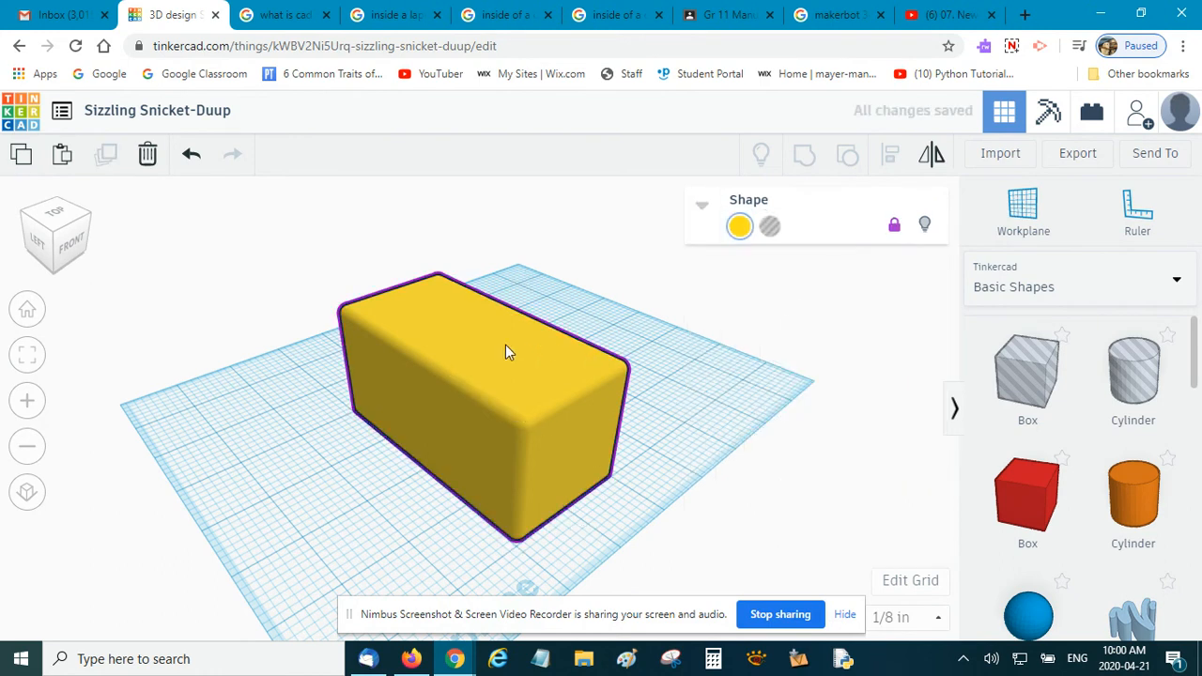
click(626, 294)
click(413, 385)
click(897, 231)
click(559, 271)
Step: Duplicate the yellow box, move the copy left until a gap separates it from the original, and deselect it
click(515, 388)
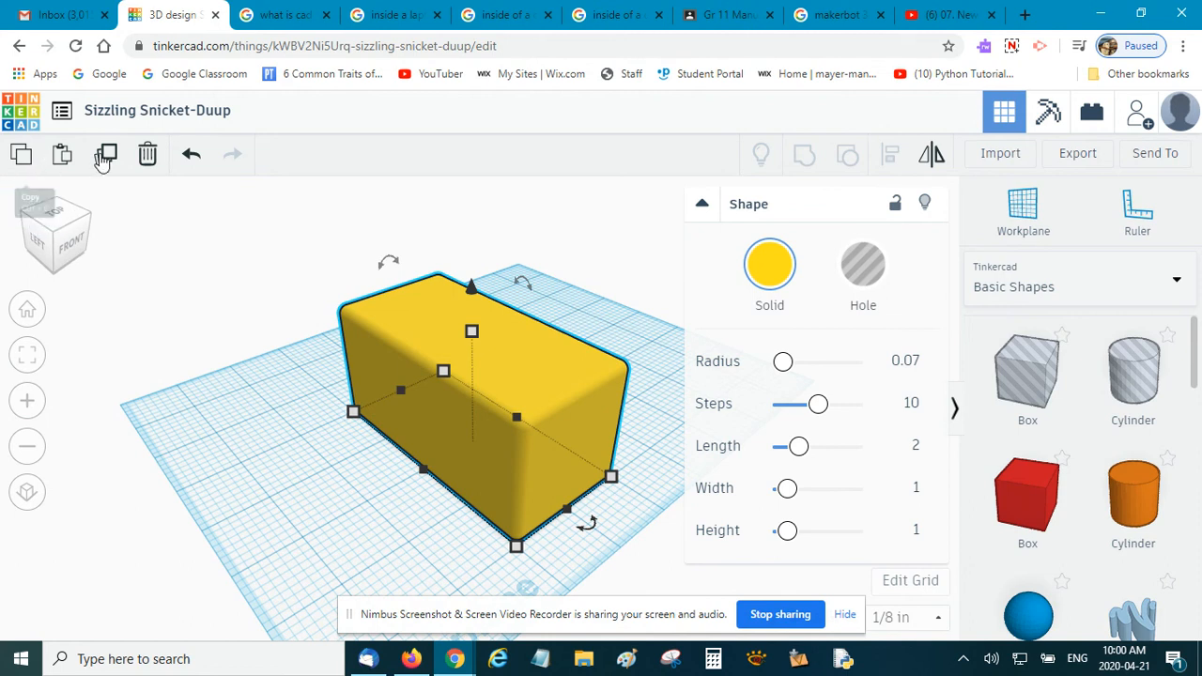
click(105, 158)
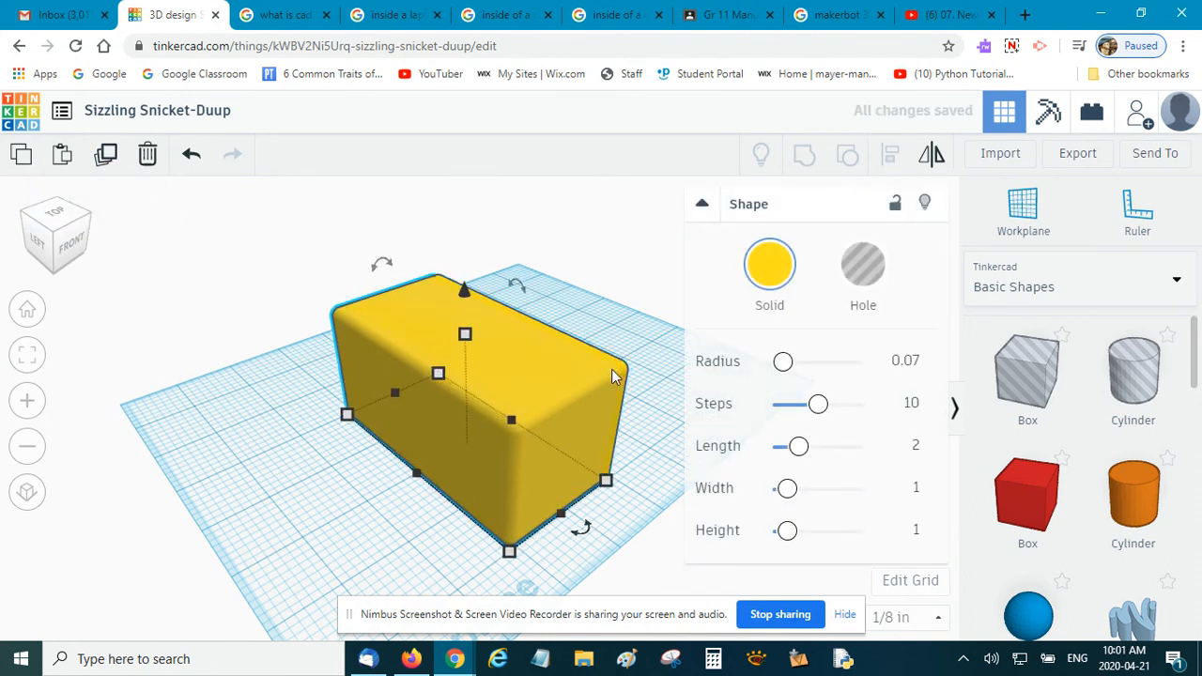
key(Left)
key(Left)
key(Left)
key(Left)
key(Left)
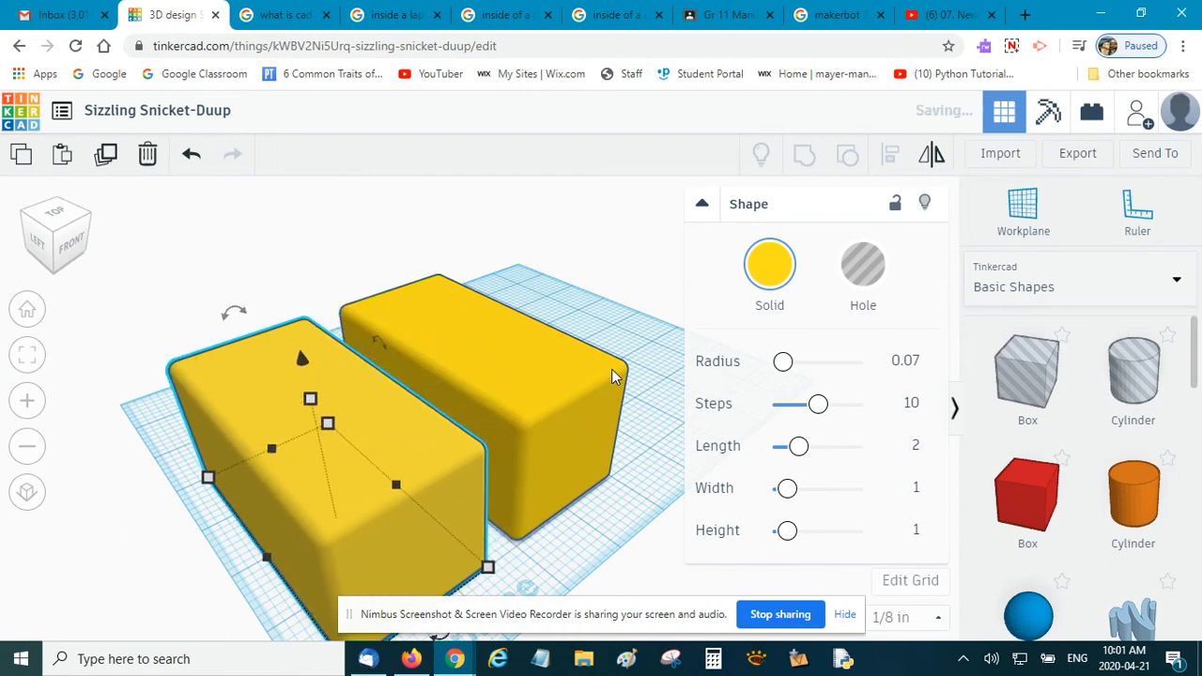
click(590, 260)
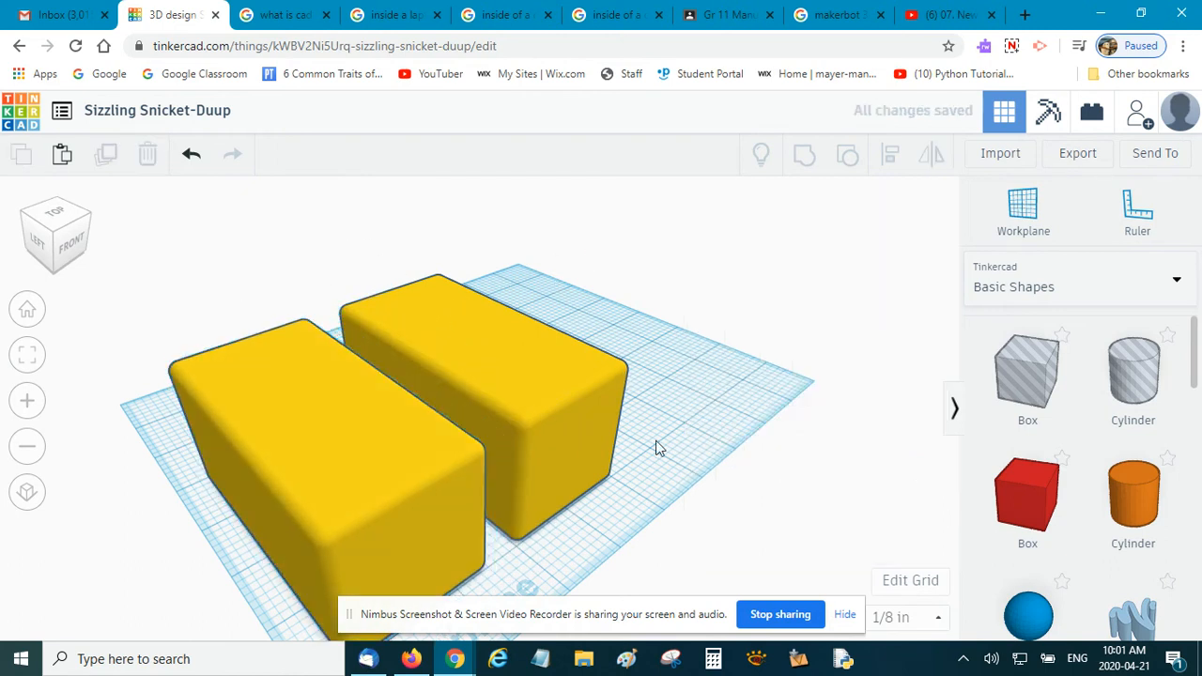
Step: Nudge the duplicated box left, right, forward and back, return it to its place, and deselect it
click(385, 450)
key(Left)
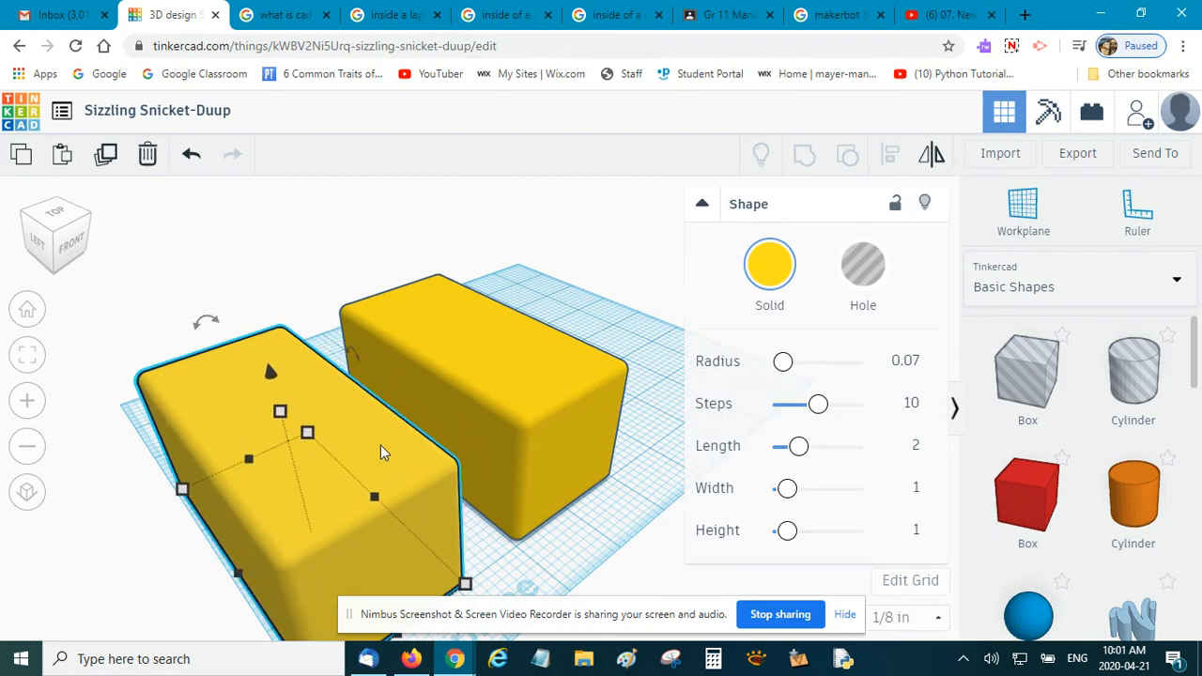
key(Left)
key(Right)
key(Down)
key(Down)
key(Up)
key(Up)
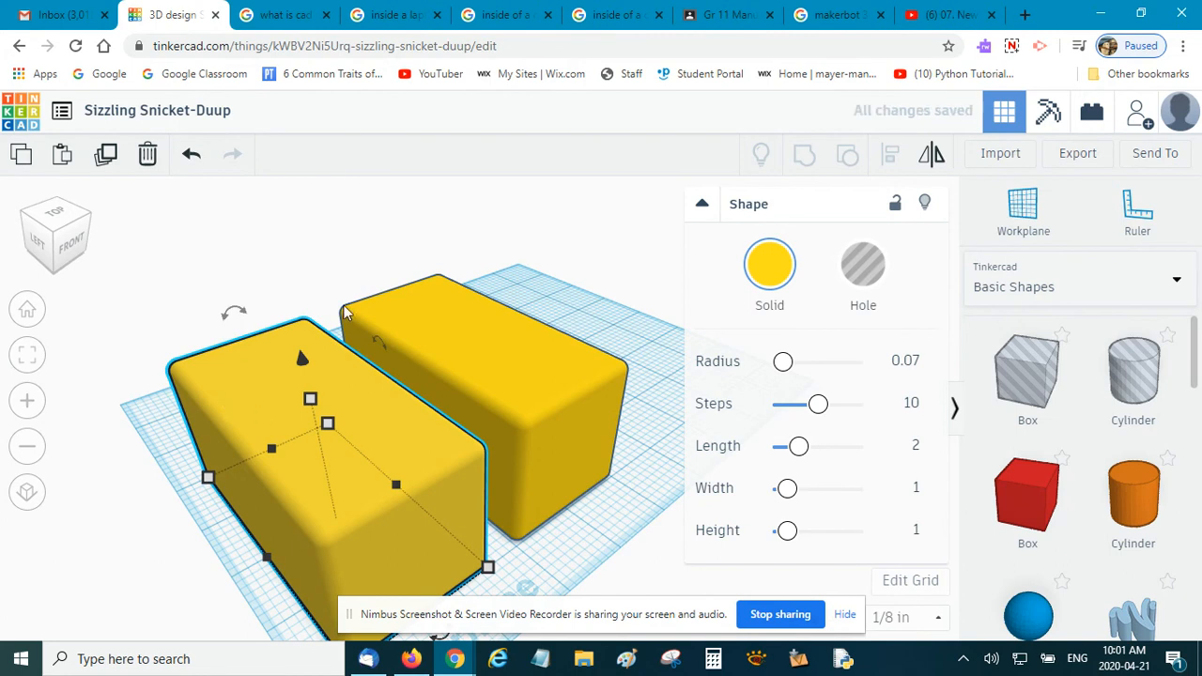
click(611, 287)
Step: Select both yellow boxes and group them into one shape
click(320, 415)
shift+click(530, 357)
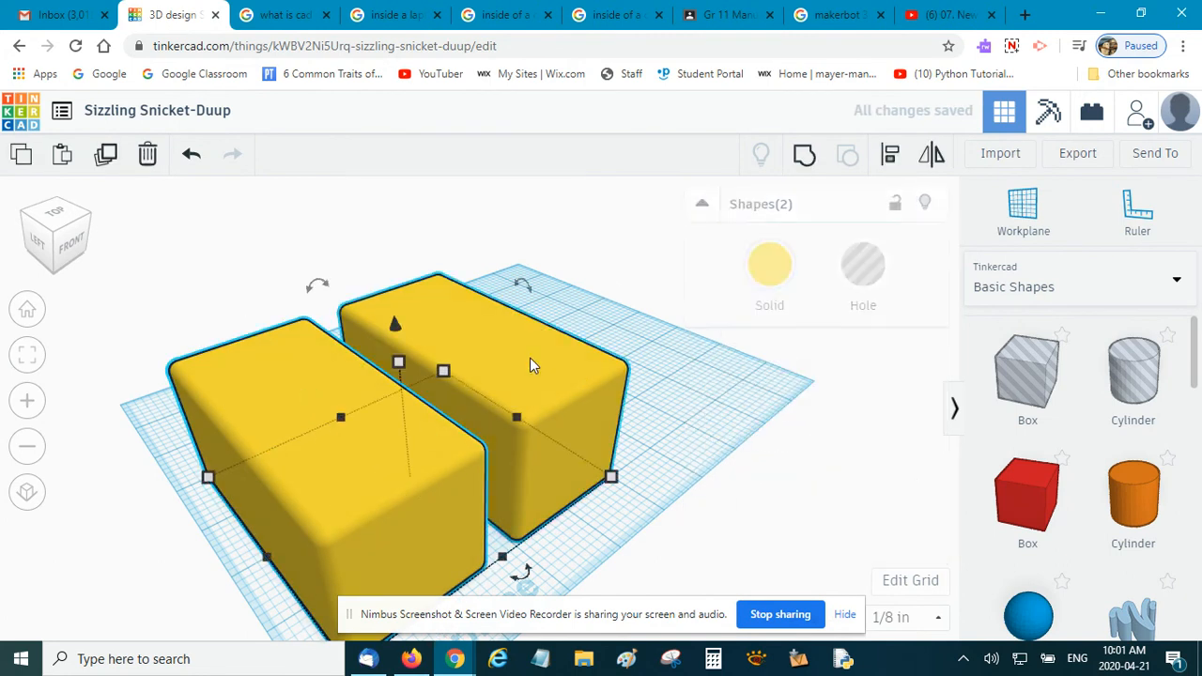
click(805, 160)
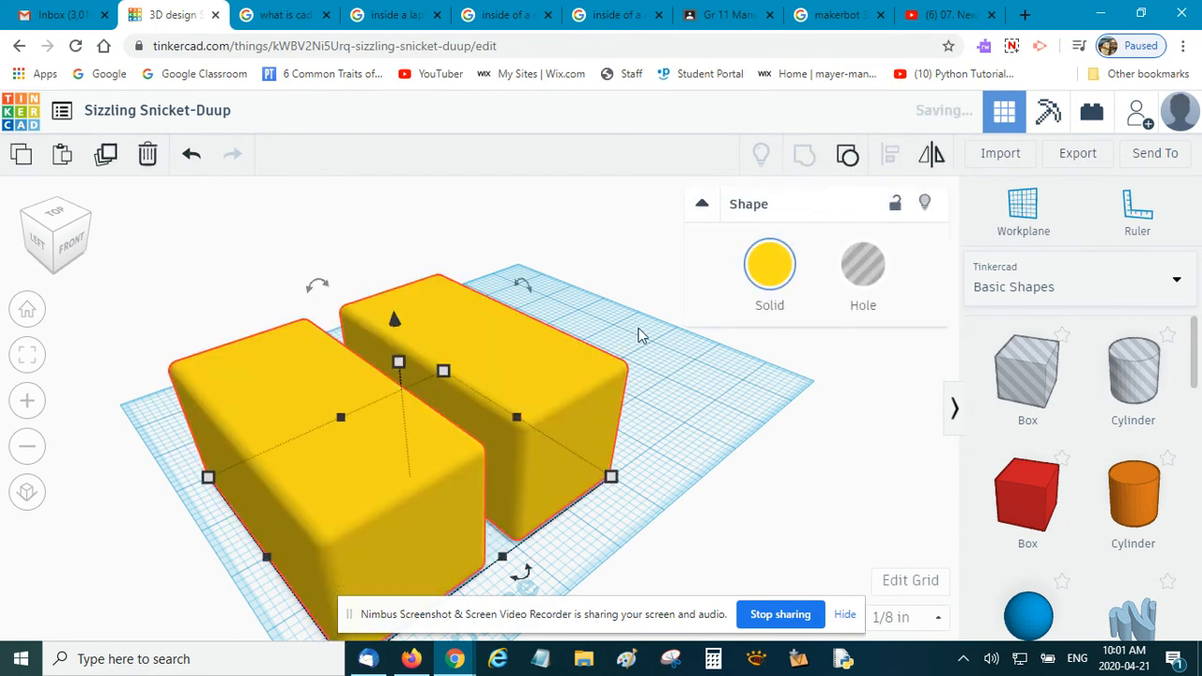
Step: Move the grouped boxes together to the right across the workplane
key(Right)
key(Right)
key(Right)
key(Right)
key(Right)
key(Right)
key(Right)
key(Right)
key(Right)
key(Right)
key(Right)
key(Right)
key(Right)
key(Right)
key(Right)
key(Right)
key(Right)
key(Right)
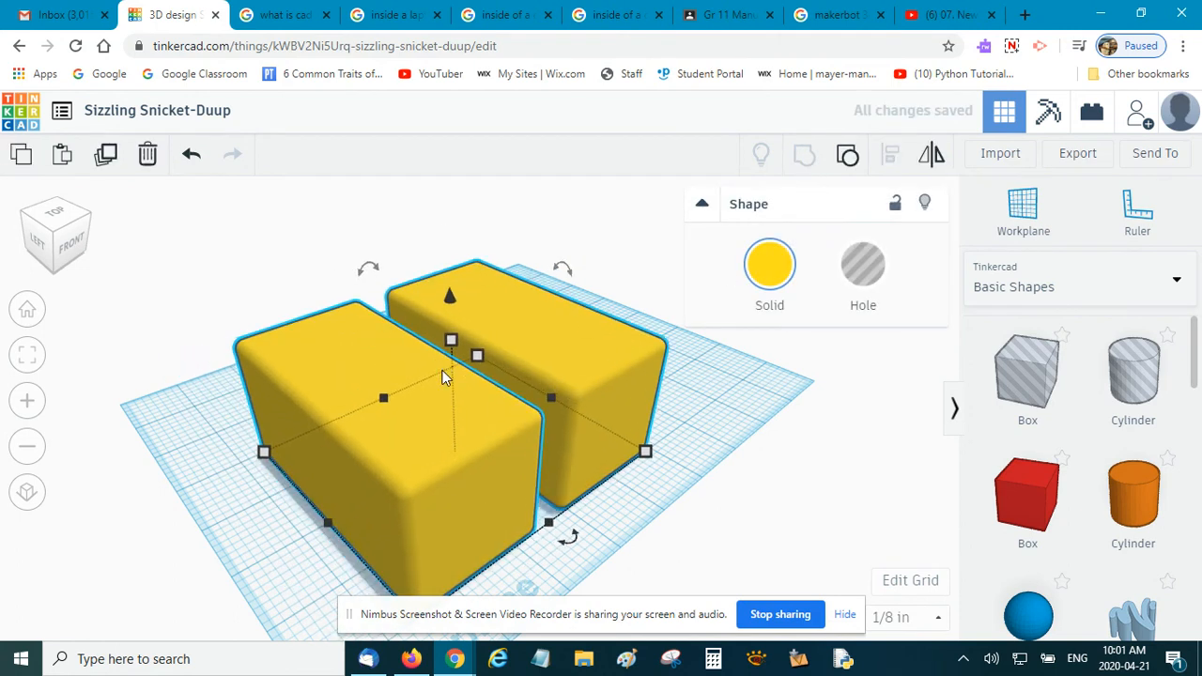
Step: Move the grouped boxes backward across the workplane, away from its front edge
key(Up)
key(Up)
key(Up)
key(Up)
key(Up)
key(Up)
key(Up)
key(Up)
key(Up)
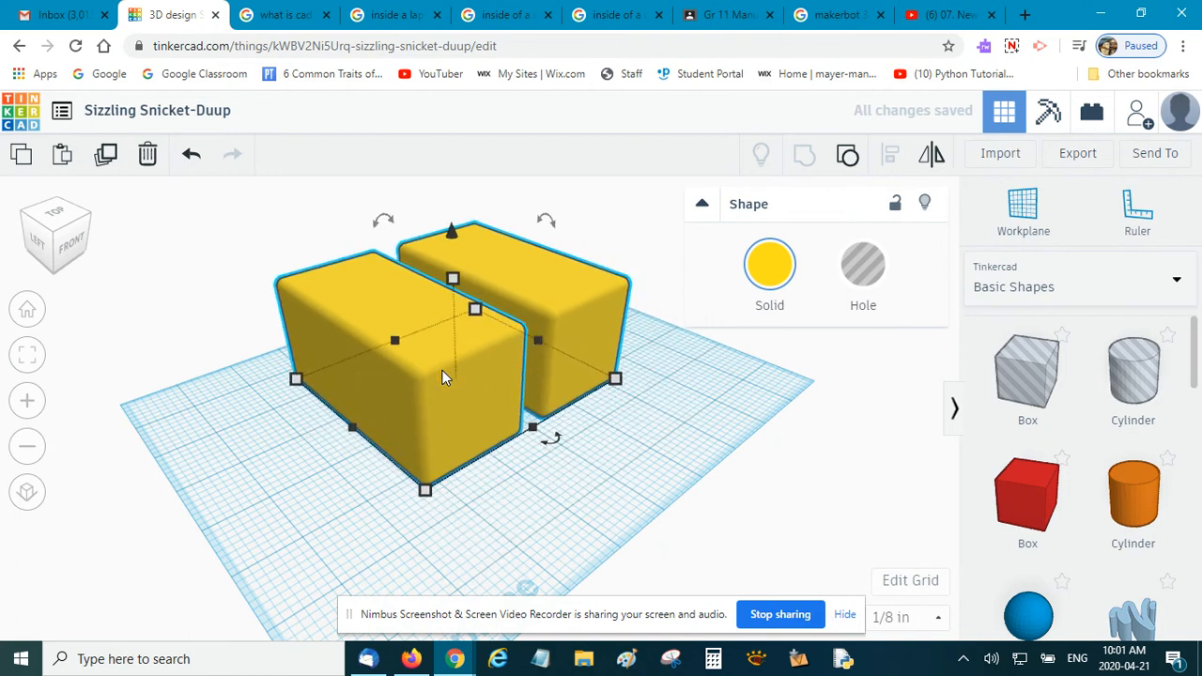
Step: Raise the grouped boxes 1½ in above the workplane and lower them back onto it
drag(458, 235, 303, 138)
scroll(614, 420, down, 3)
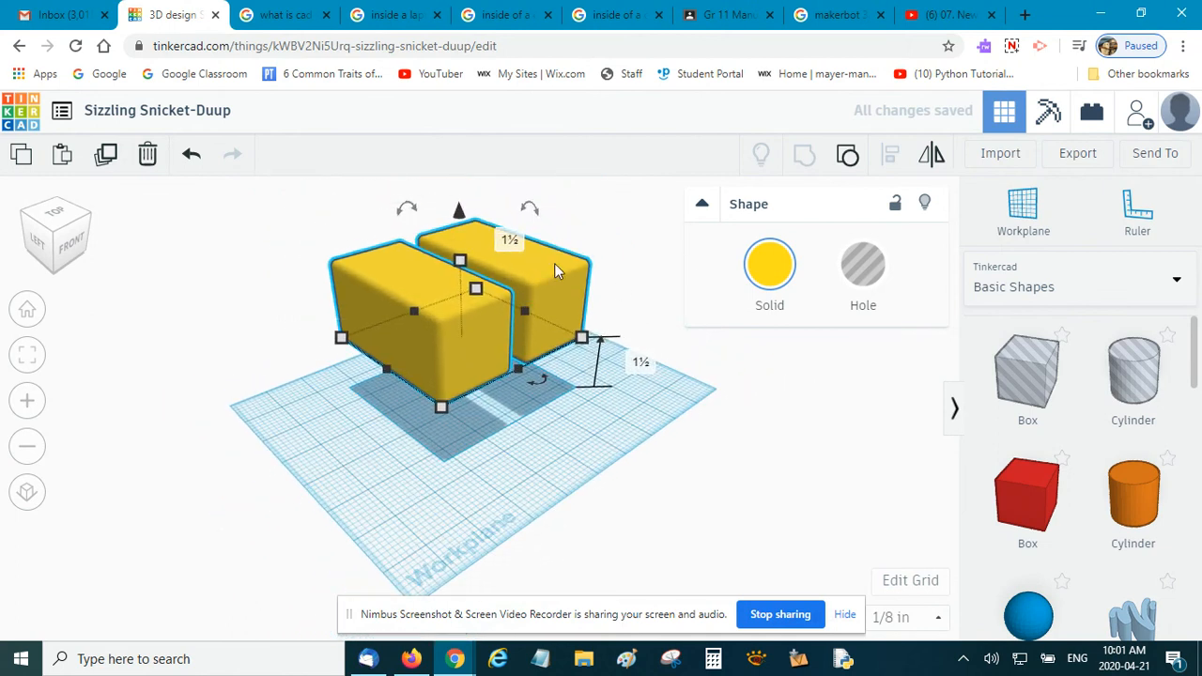
drag(452, 214, 435, 276)
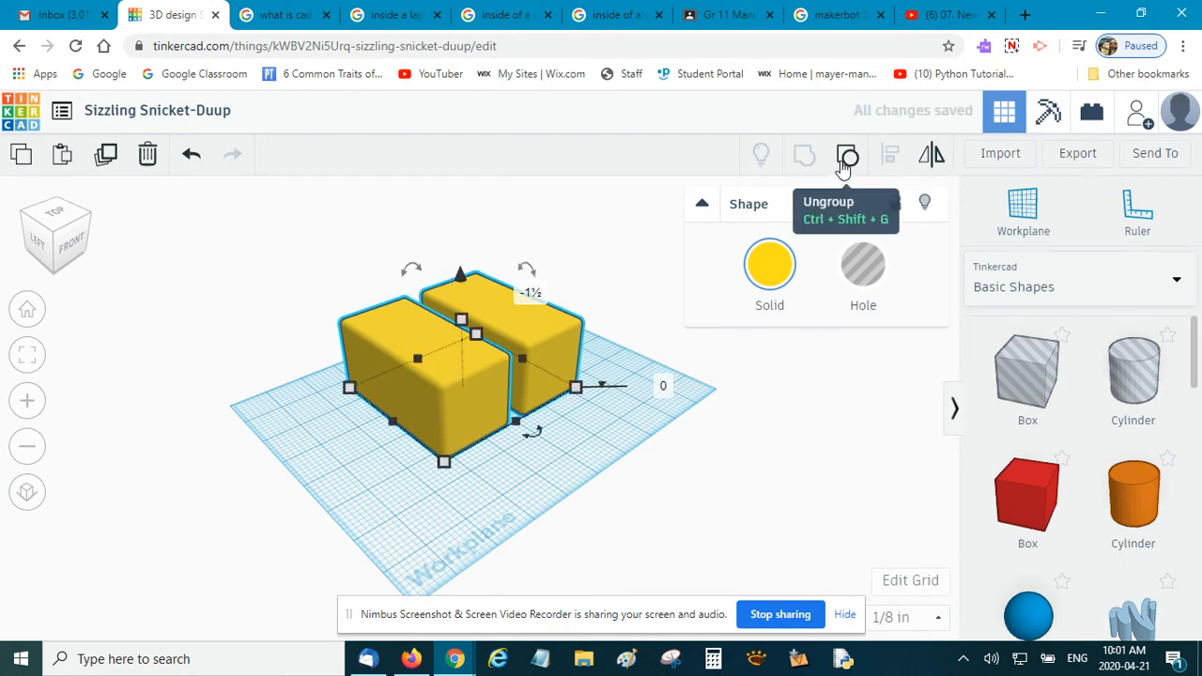
Step: Ungroup the two yellow boxes and move only the nearer one toward the front edge of the workplane, widening the gap between them
click(845, 158)
click(634, 395)
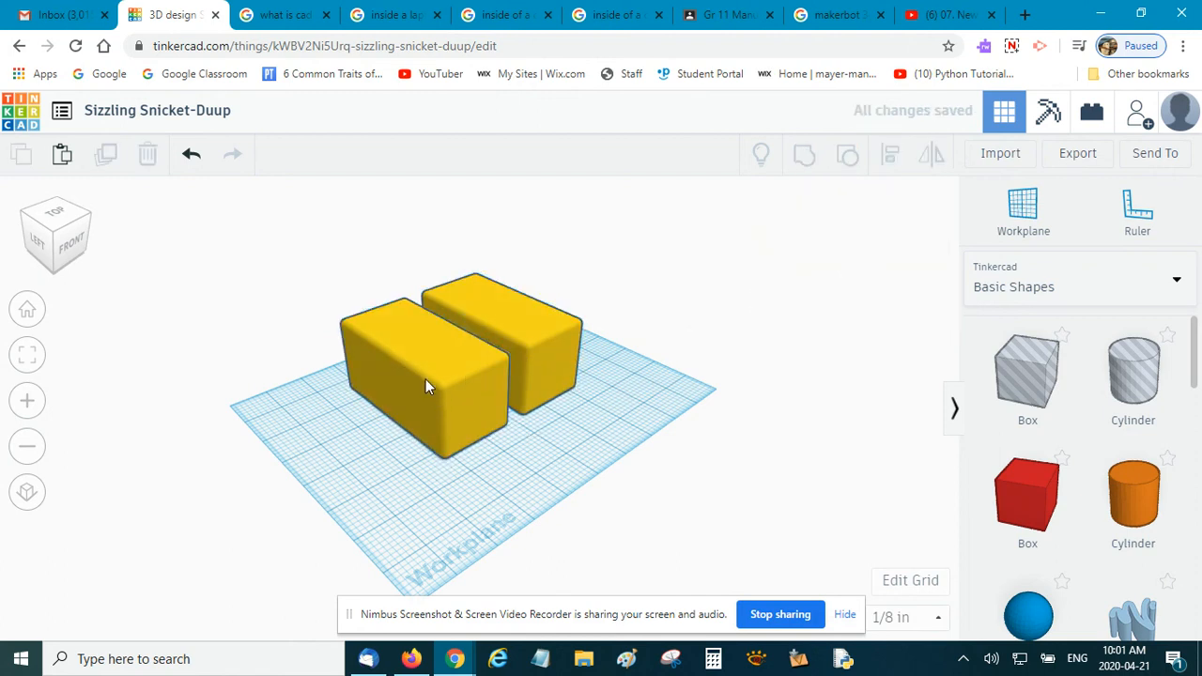
click(426, 379)
key(Down)
key(Down)
key(Down)
key(Down)
key(Down)
key(Down)
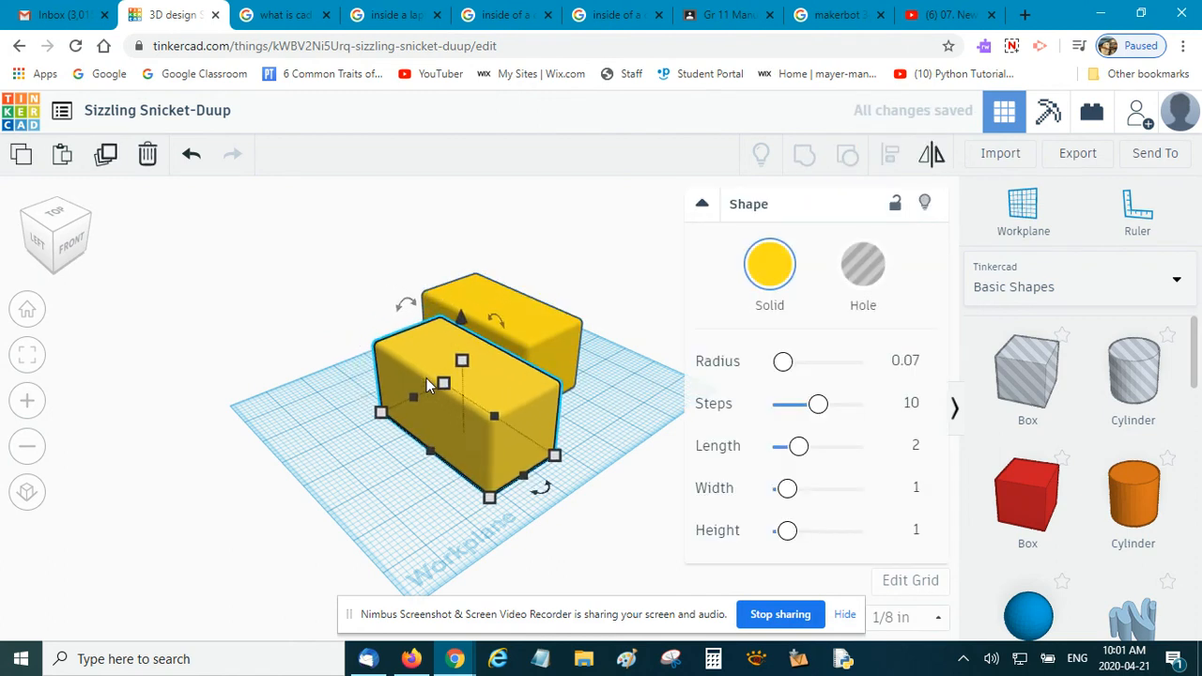
key(Down)
key(Down)
key(Down)
key(Down)
key(Down)
key(Down)
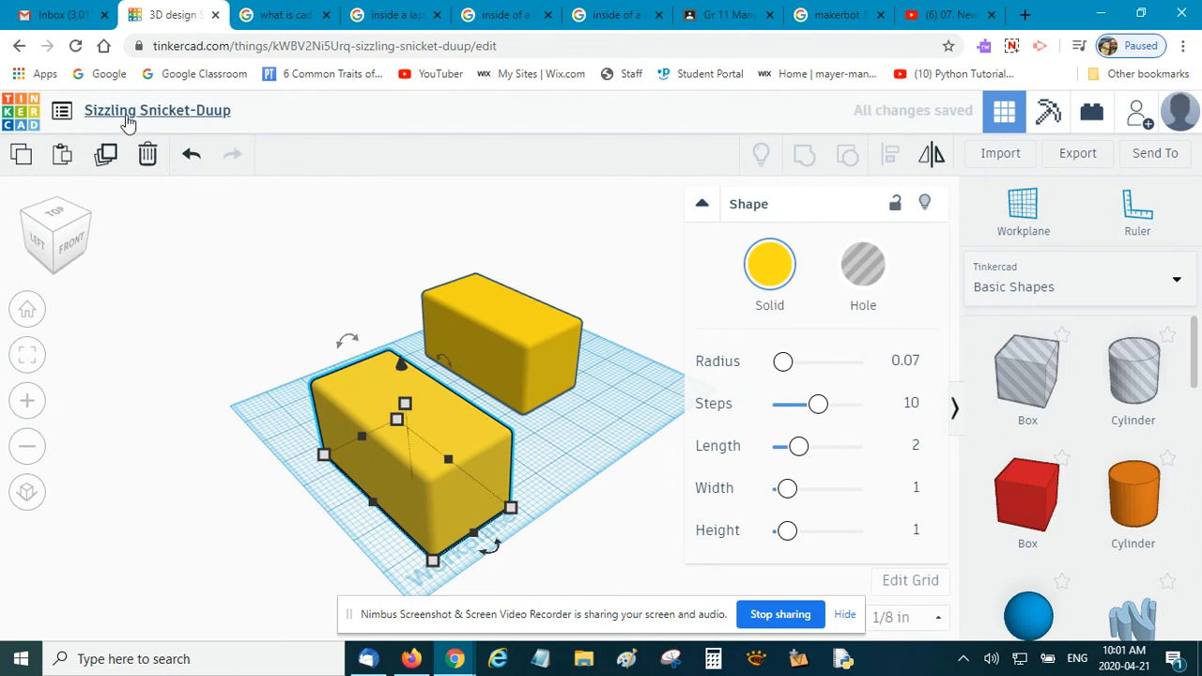
Step: Rename the design with the teacher's title and surname followed by "First CAD project"
click(131, 115)
text(Mr. Mayer First CAD project)
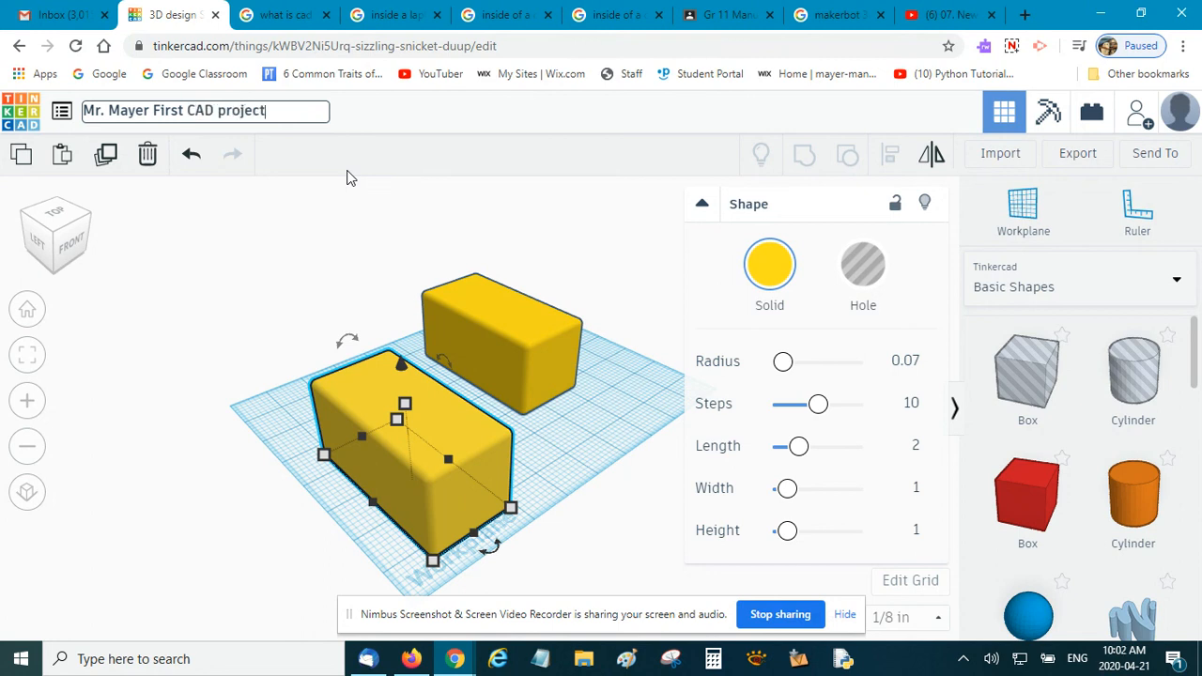
key(Return)
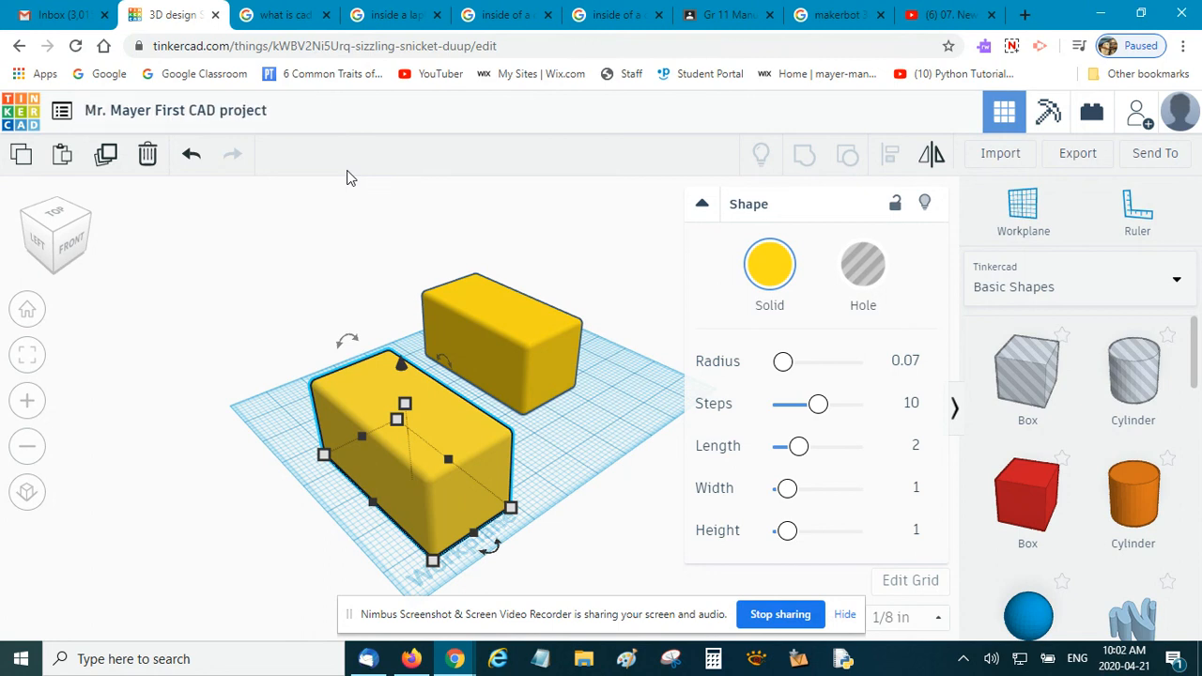
Step: Open the My Designs list to view the current and recent designs and the new design option, and close it
click(62, 113)
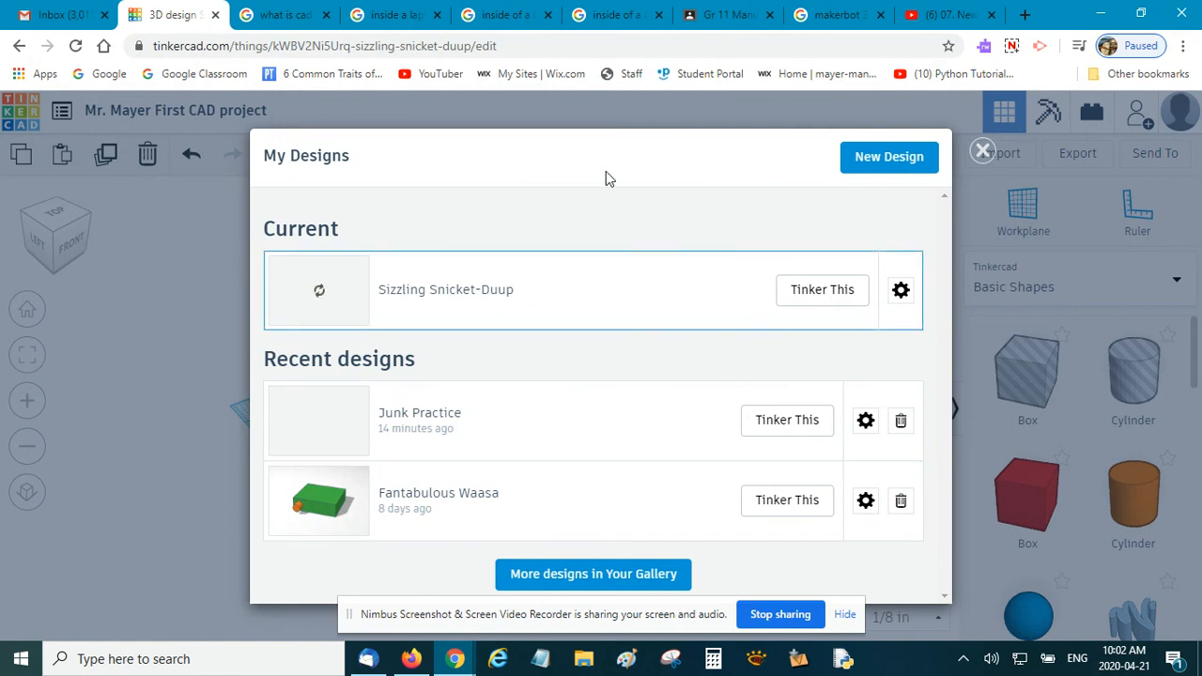
click(879, 168)
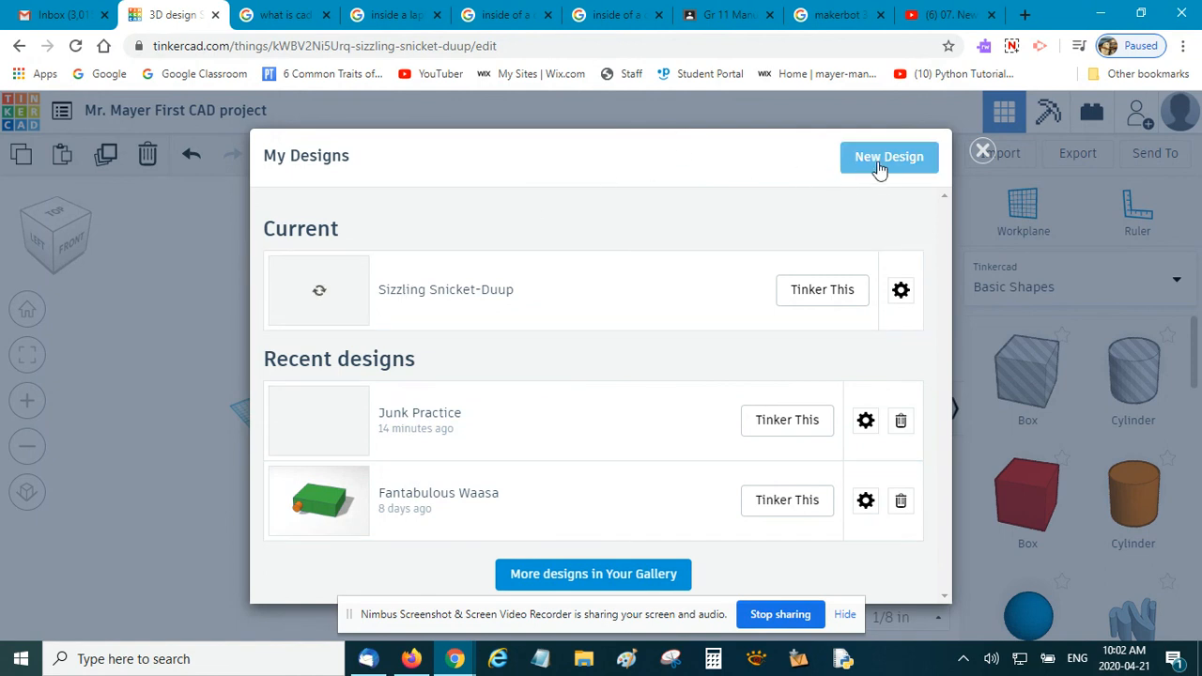
click(983, 153)
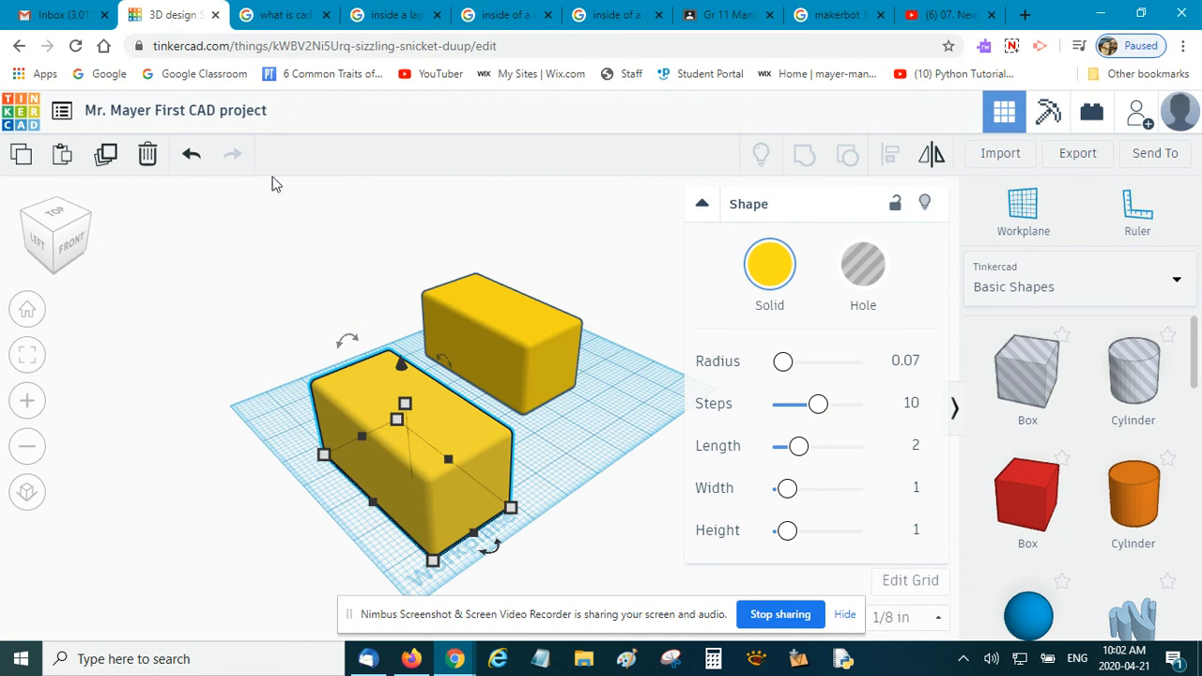